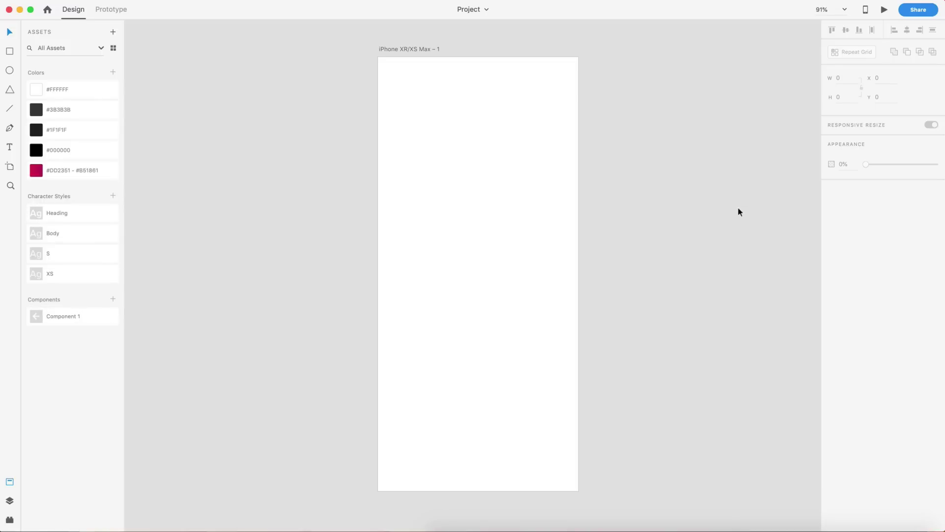
Drag guides onto the iPhone artboard at x 29, x 329 (vertical) and y 86 (horizontal)
{"action": "left_click", "coordinate": [402, 50]}
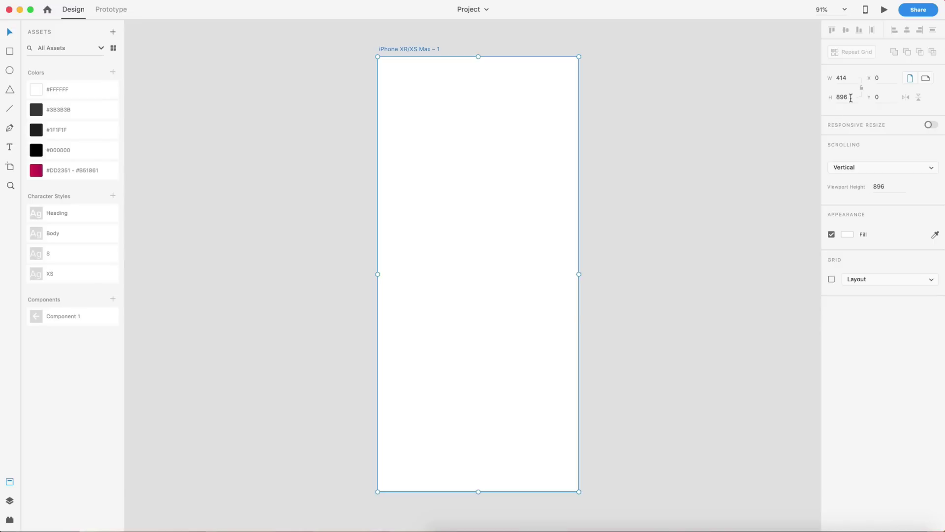
{"action": "left_click", "coordinate": [620, 235]}
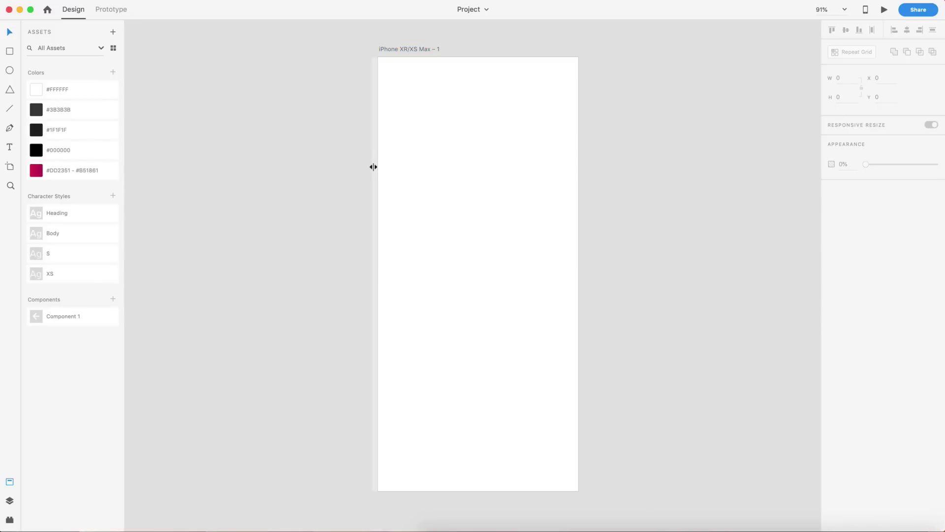
{"action": "left_click_drag", "start_coordinate": [375, 167], "coordinate": [391, 166]}
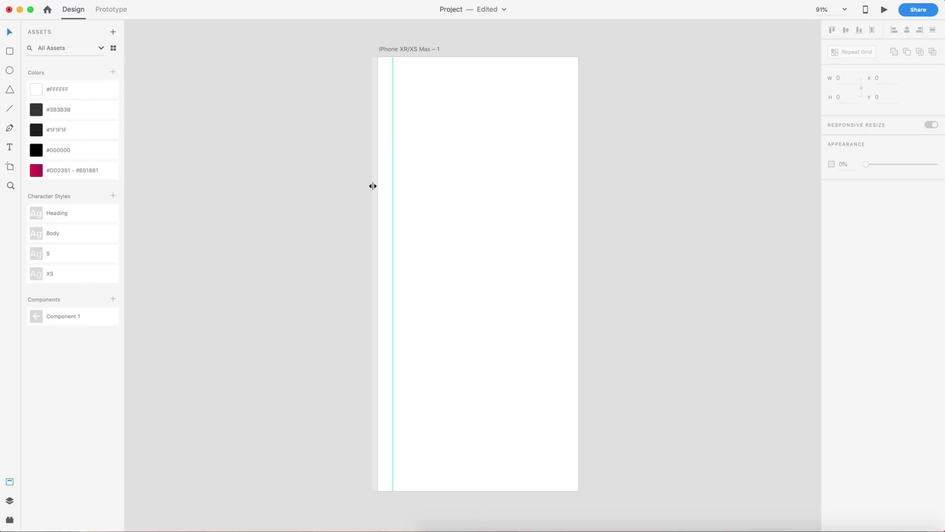
{"action": "left_click_drag", "start_coordinate": [373, 185], "coordinate": [549, 173]}
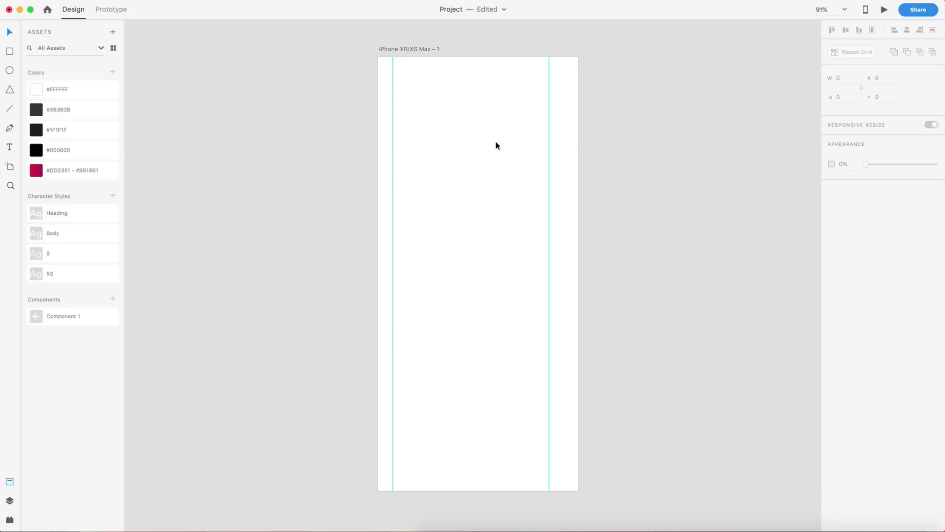
{"action": "left_click_drag", "start_coordinate": [502, 57], "coordinate": [504, 98]}
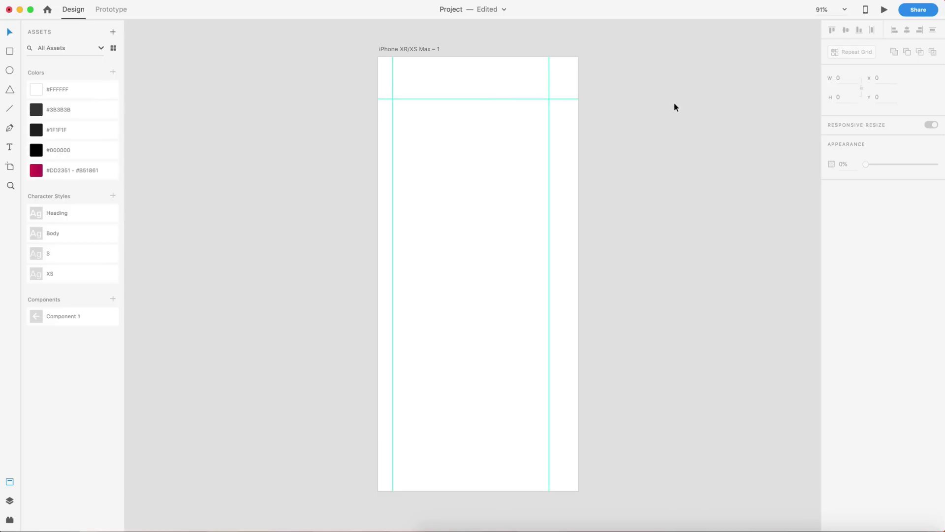
Fill the iPhone artboard with the black #000000 swatch
{"action": "left_click", "coordinate": [390, 47]}
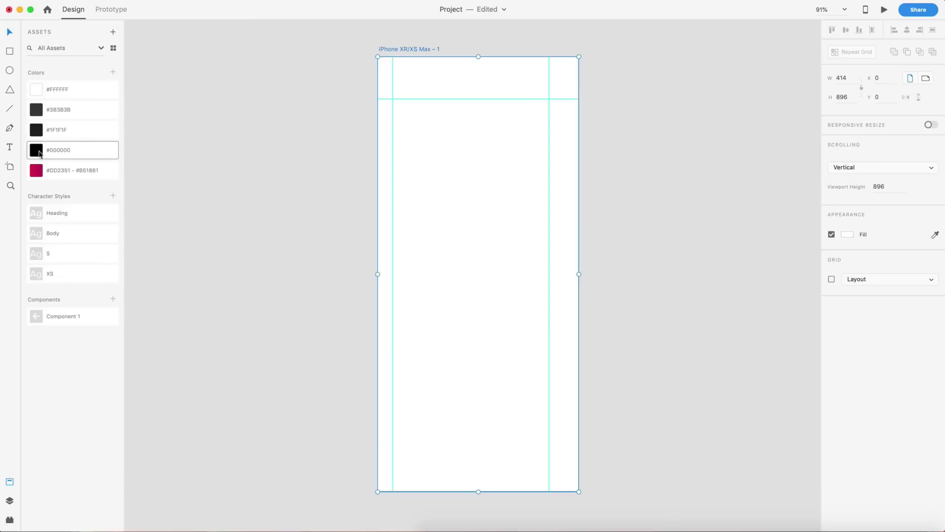
{"action": "left_click", "coordinate": [82, 155]}
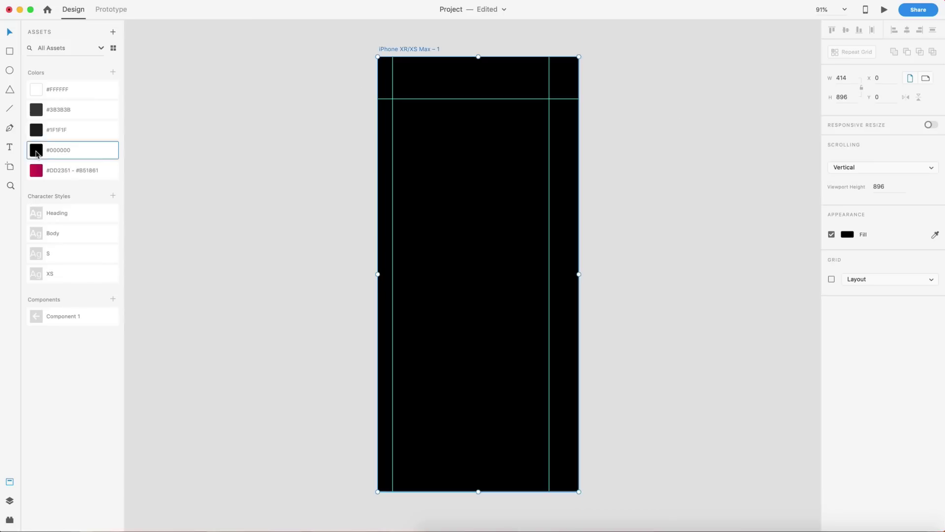
{"action": "left_click", "coordinate": [235, 212]}
Place the Component 1 back arrow at X 25, Y 62 near the top-left guides
{"action": "scroll", "coordinate": [418, 75], "scroll_direction": "up", "scroll_amount": 10}
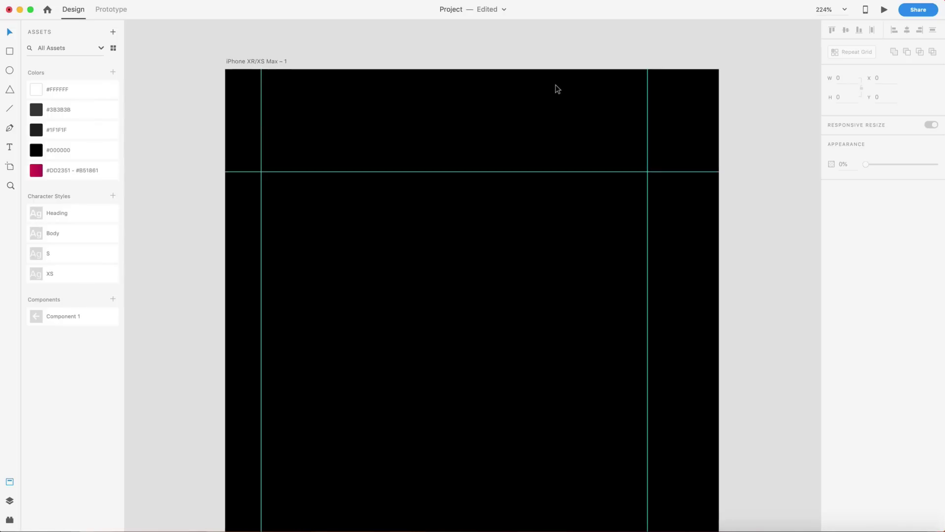
{"action": "left_click_drag", "start_coordinate": [50, 314], "coordinate": [305, 125]}
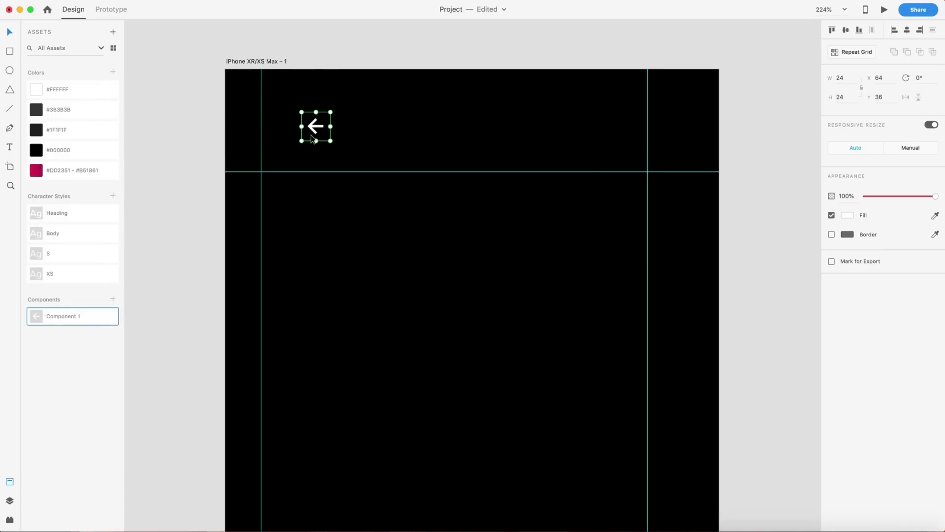
{"action": "left_click_drag", "start_coordinate": [314, 129], "coordinate": [273, 160]}
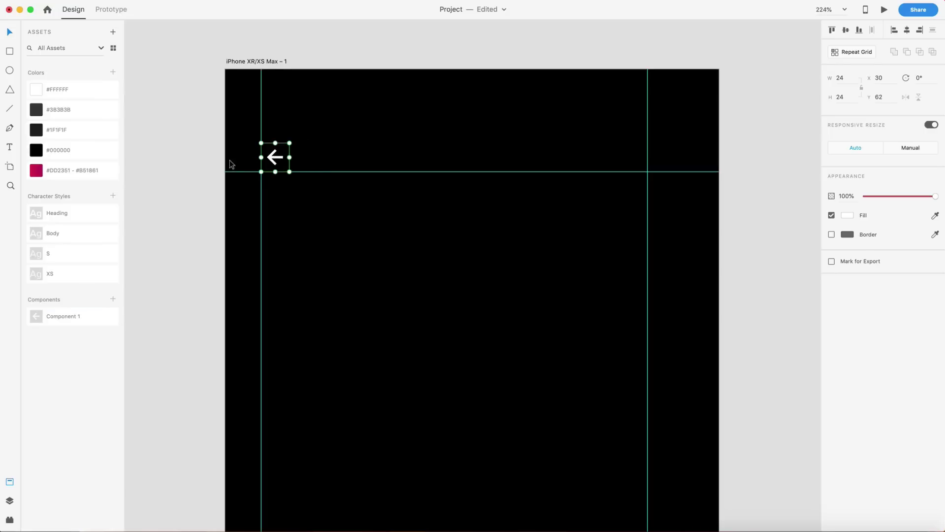
{"action": "scroll", "coordinate": [236, 157], "scroll_direction": "up", "scroll_amount": 3}
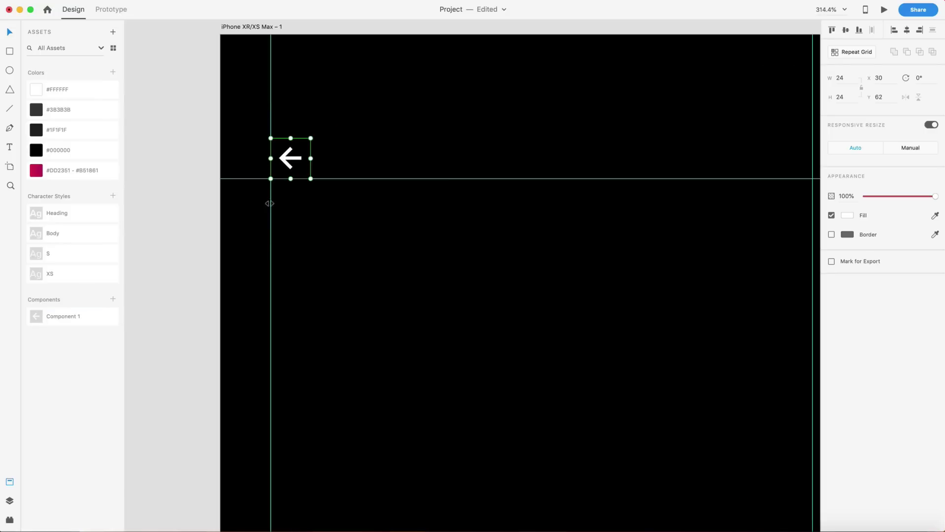
{"action": "scroll", "coordinate": [273, 144], "scroll_direction": "up", "scroll_amount": 5}
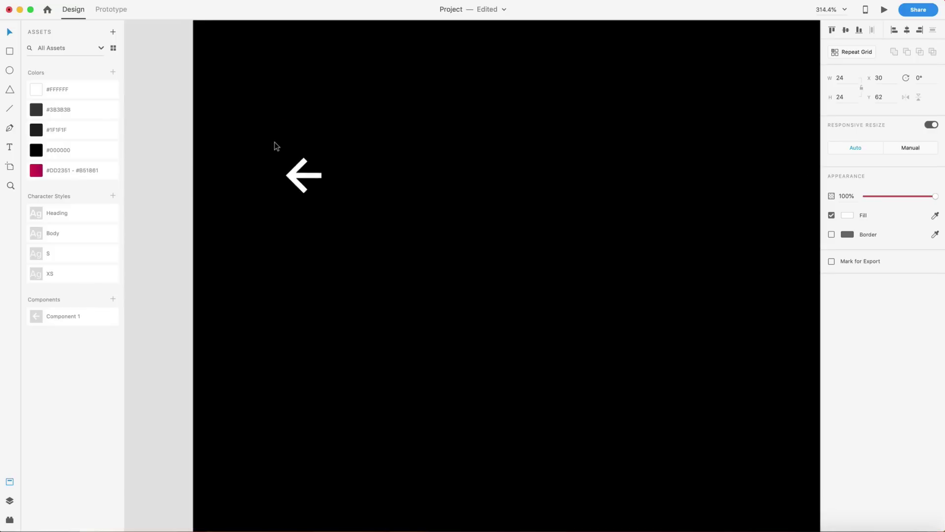
{"action": "left_click_drag", "start_coordinate": [301, 186], "coordinate": [278, 191]}
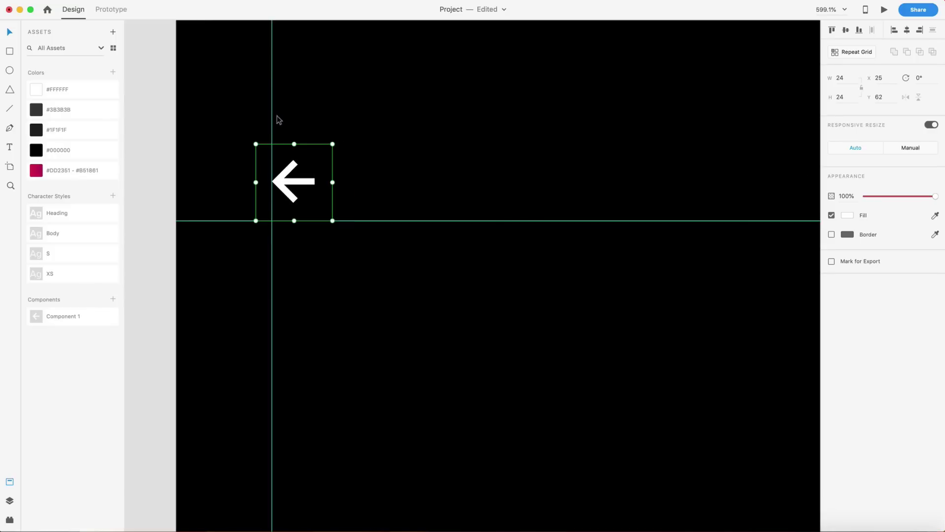
{"action": "scroll", "coordinate": [522, 154], "scroll_direction": "down", "scroll_amount": 3}
{"action": "scroll", "coordinate": [530, 152], "scroll_direction": "down", "scroll_amount": 5}
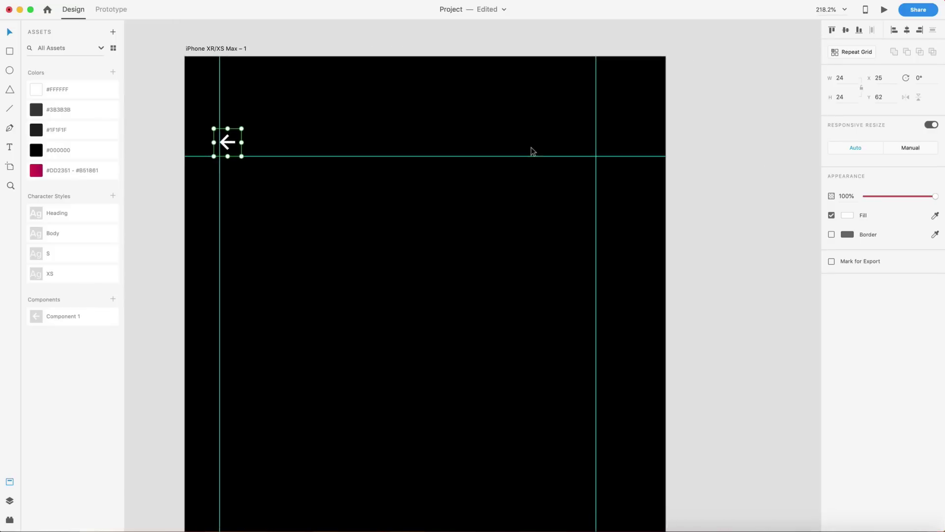
{"action": "scroll", "coordinate": [437, 162], "scroll_direction": "down", "scroll_amount": 1}
{"action": "left_click", "coordinate": [737, 159]}
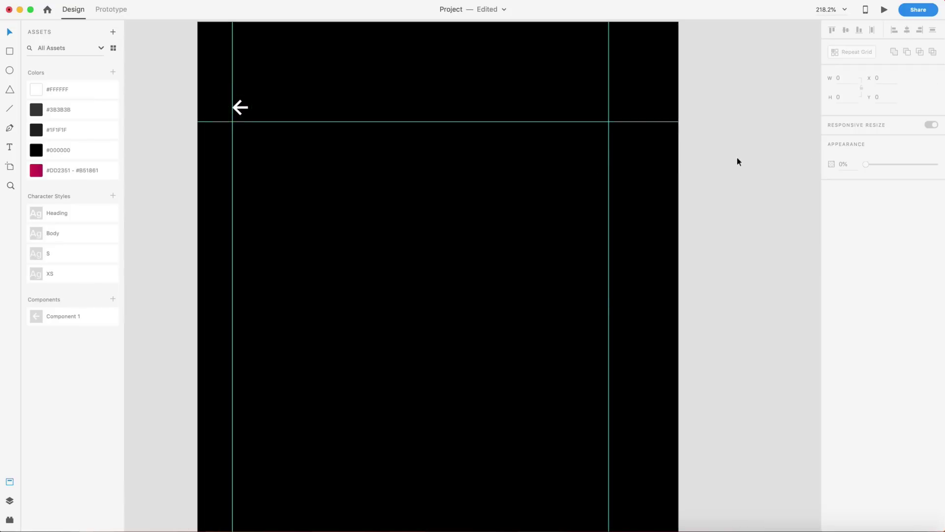
{"action": "scroll", "coordinate": [738, 160], "scroll_direction": "down", "scroll_amount": 2}
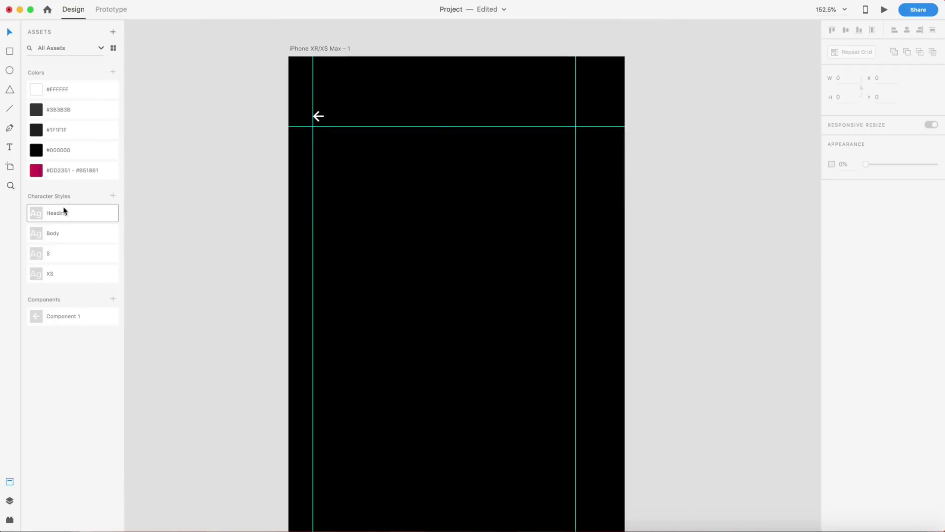
Check the Heading style, then type 'Shopping Cart' and apply Heading to it
{"action": "right_click", "coordinate": [76, 213]}
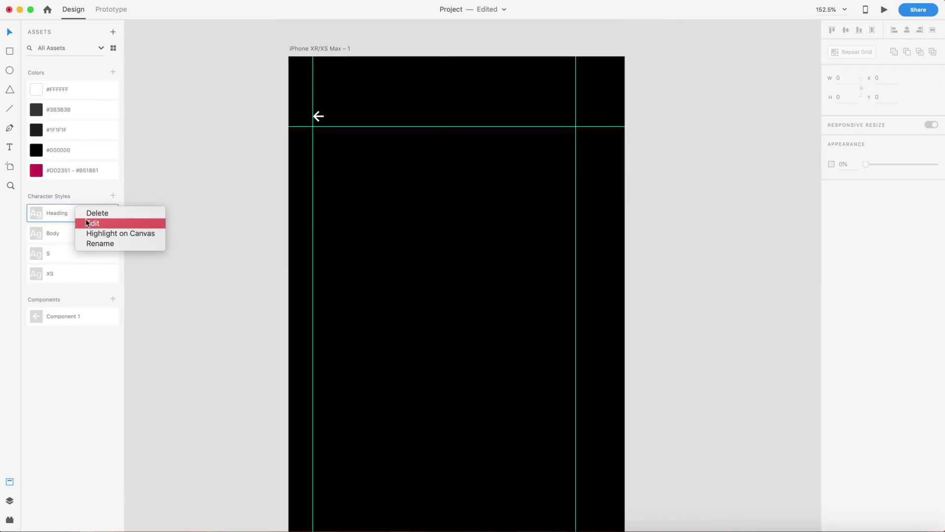
{"action": "left_click", "coordinate": [104, 221]}
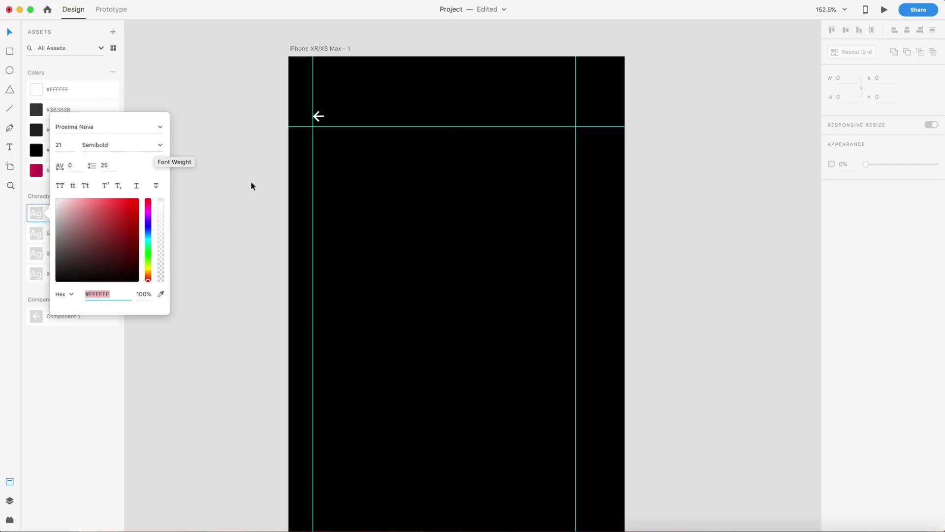
{"action": "left_click", "coordinate": [333, 192]}
{"action": "key", "text": "t"}
{"action": "left_click", "coordinate": [342, 164]}
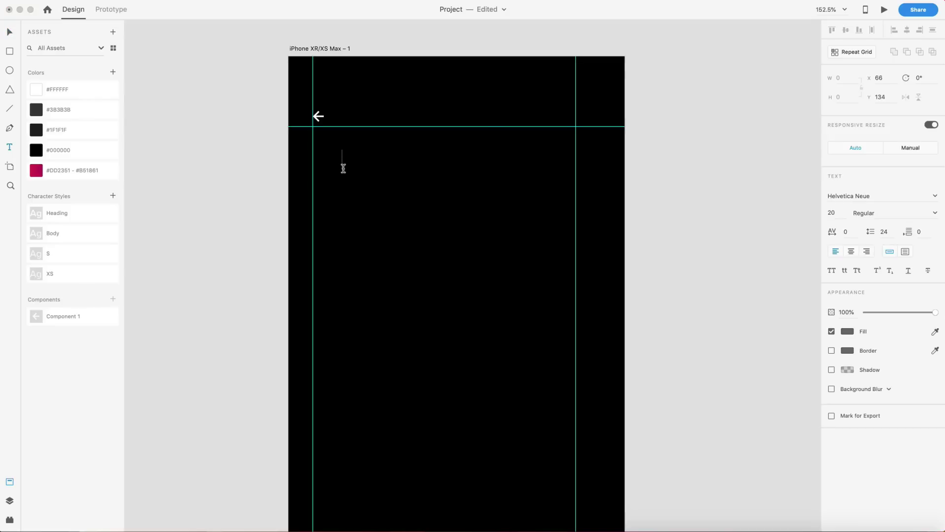
{"action": "type", "text": "Shopping Cart"}
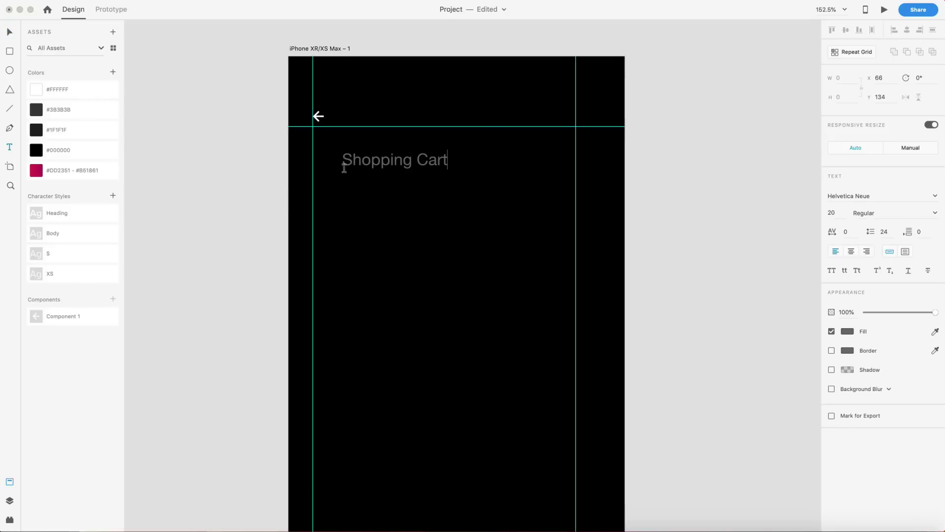
{"action": "key", "text": "Escape"}
{"action": "left_click", "coordinate": [77, 217]}
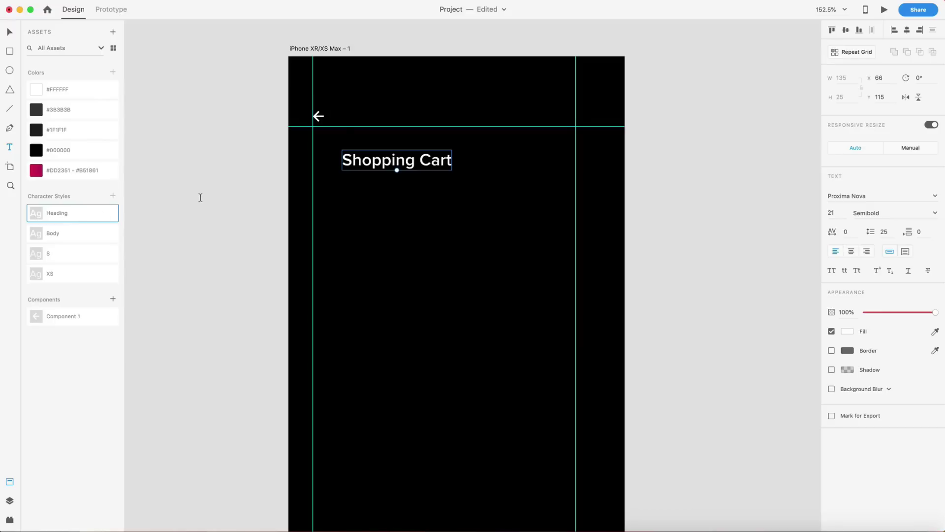
Position the title at X 30, Y 136, left-aligned with and 50 px below the arrow
{"action": "left_click", "coordinate": [9, 33]}
{"action": "left_click_drag", "start_coordinate": [370, 165], "coordinate": [341, 174]}
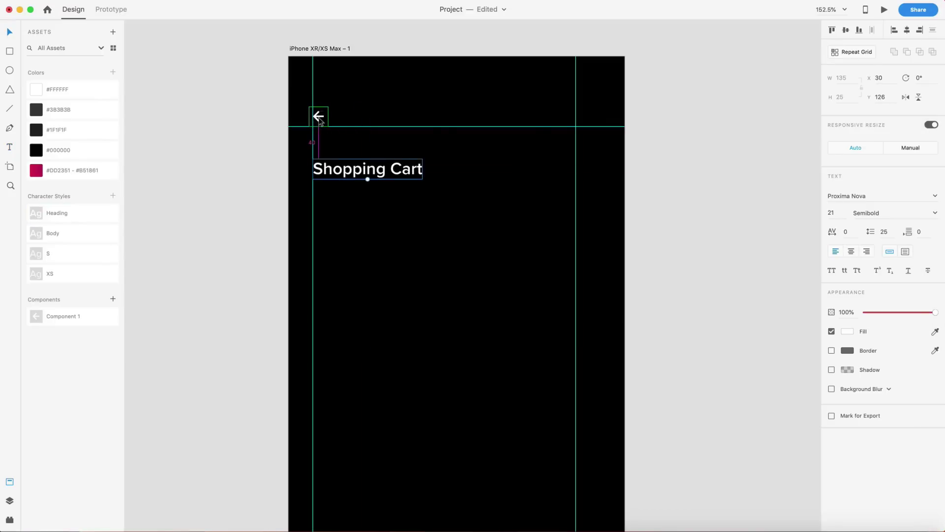
{"action": "key", "text": "alt"}
{"action": "left_click_drag", "start_coordinate": [367, 177], "coordinate": [367, 183]}
{"action": "mouse_move", "coordinate": [319, 122]}
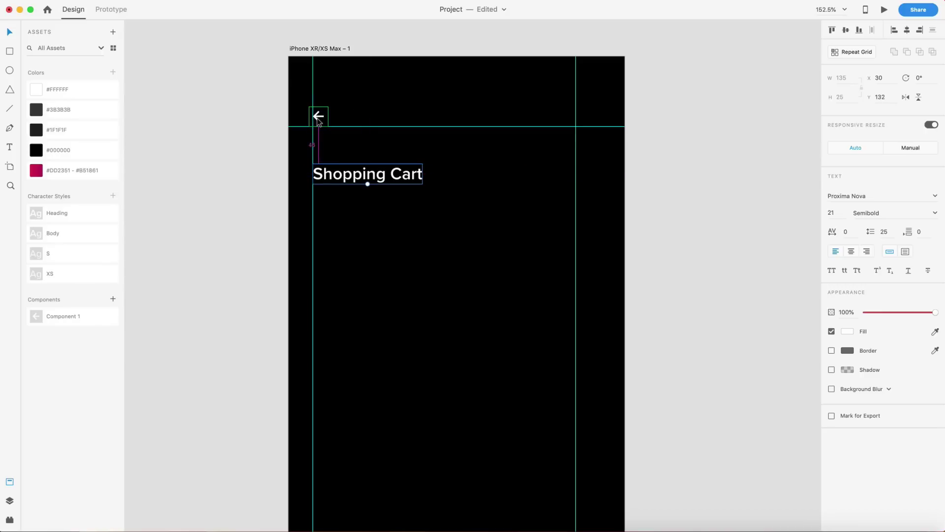
{"action": "key", "text": "Down"}
{"action": "key", "text": "Down"}
{"action": "key", "text": "Down"}
{"action": "key", "text": "Down"}
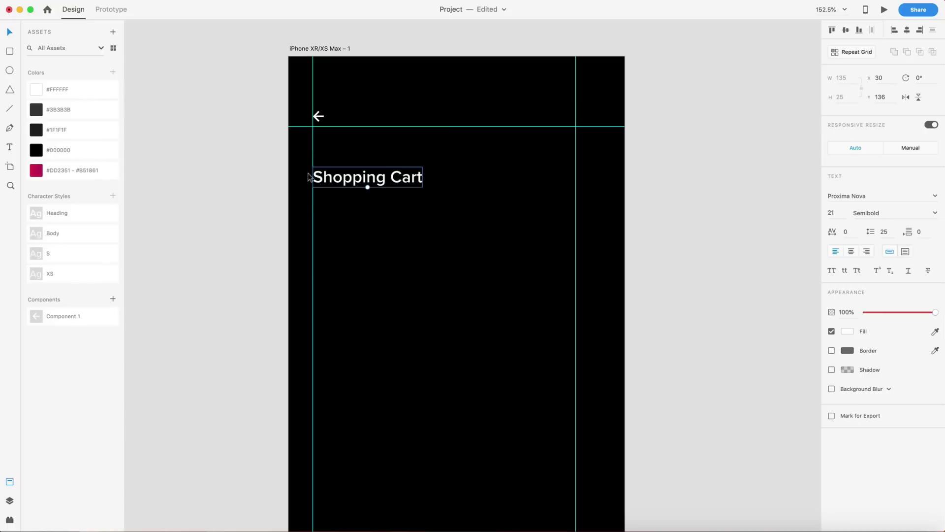
{"action": "scroll", "coordinate": [309, 177], "scroll_direction": "up", "scroll_amount": 5}
{"action": "scroll", "coordinate": [487, 245], "scroll_direction": "down", "scroll_amount": 5}
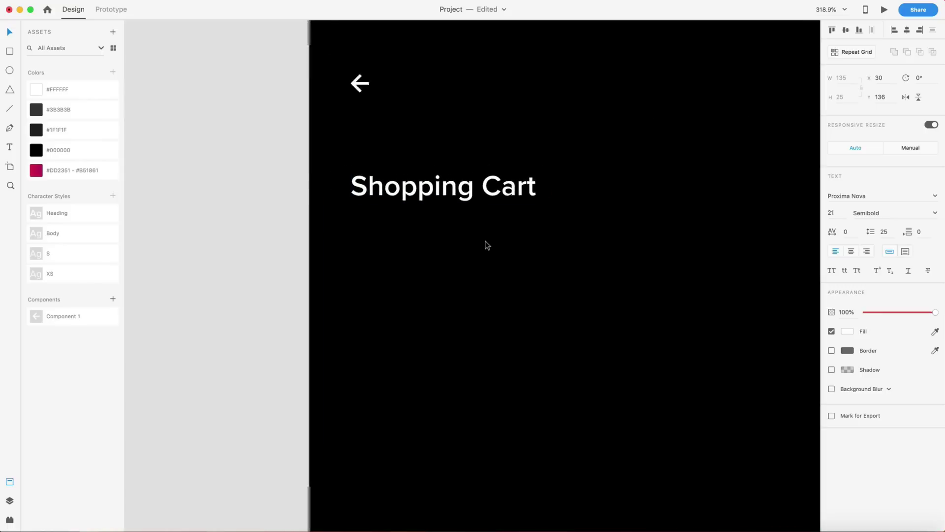
{"action": "scroll", "coordinate": [534, 249], "scroll_direction": "down", "scroll_amount": 5}
{"action": "scroll", "coordinate": [534, 249], "scroll_direction": "right", "scroll_amount": 3}
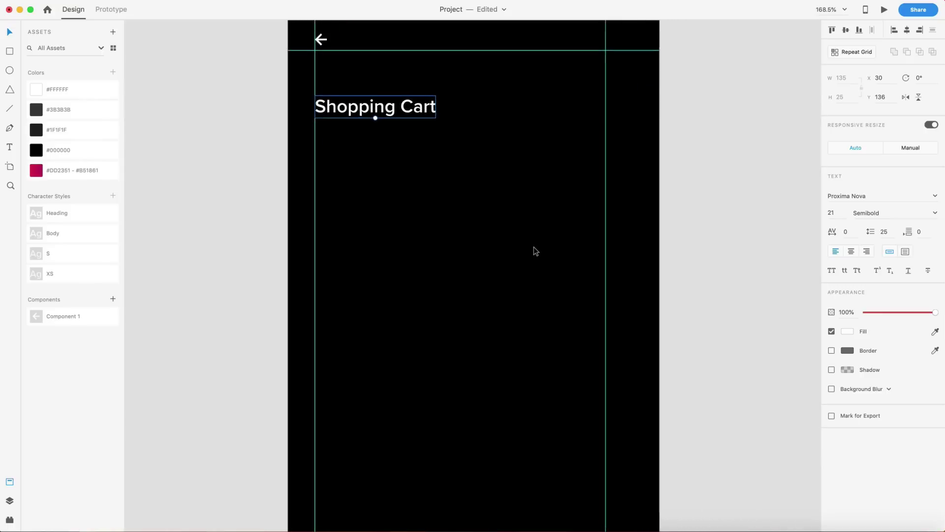
{"action": "left_click", "coordinate": [673, 177]}
Draw a white 79 × 50 rectangle at X 30, Y 184 below the title
{"action": "left_click", "coordinate": [9, 51]}
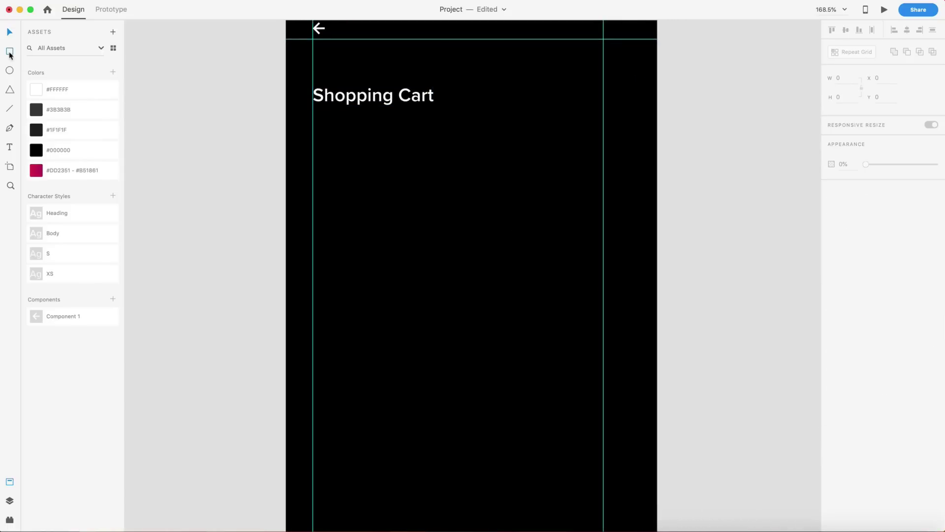
{"action": "left_click_drag", "start_coordinate": [313, 127], "coordinate": [383, 172]}
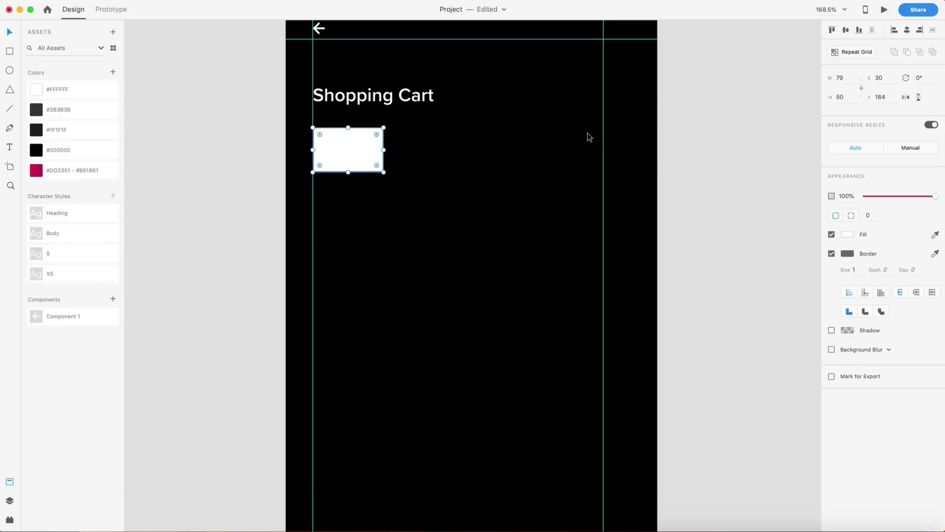
{"action": "scroll", "coordinate": [428, 154], "scroll_direction": "down", "scroll_amount": 1}
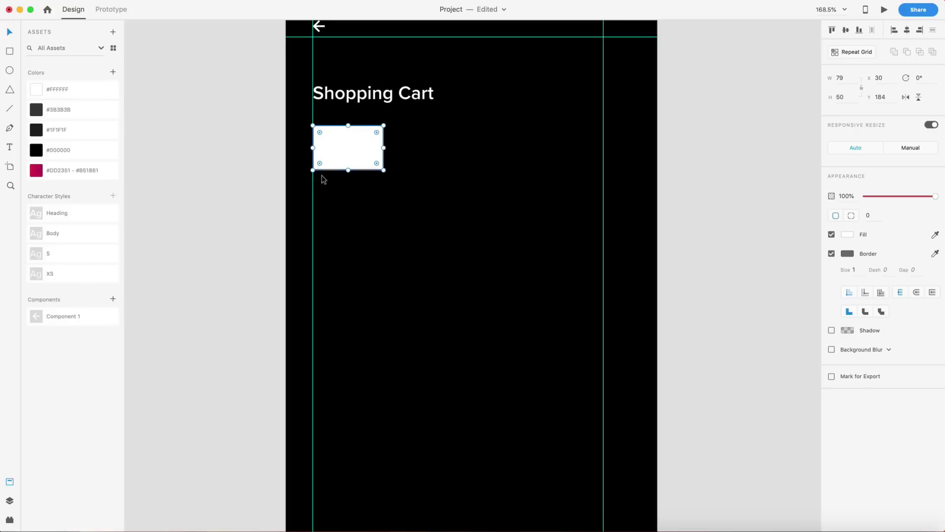
{"action": "left_click", "coordinate": [254, 172]}
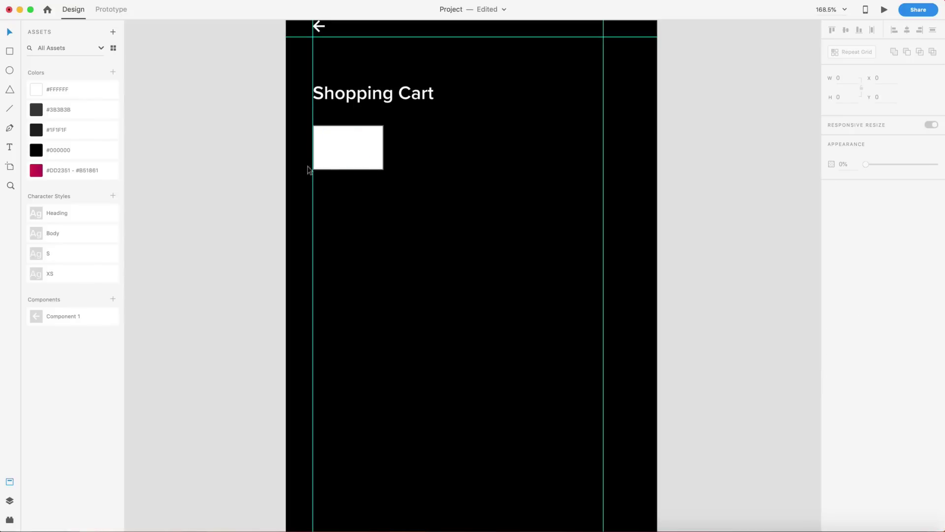
Add the price $3,499.99 in Body style beside the rectangle, aligned to its top
{"action": "left_click", "coordinate": [415, 136]}
{"action": "type", "text": "$"}
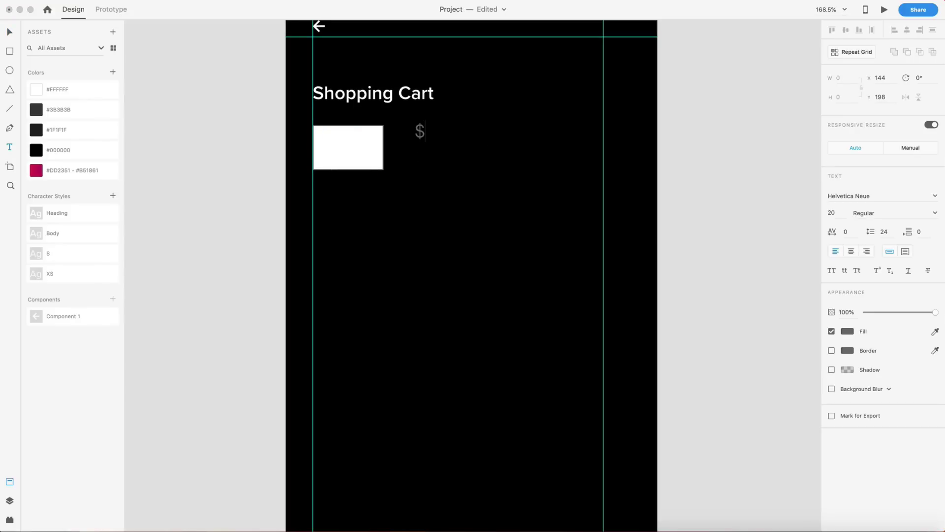
{"action": "type", "text": "3,499.99"}
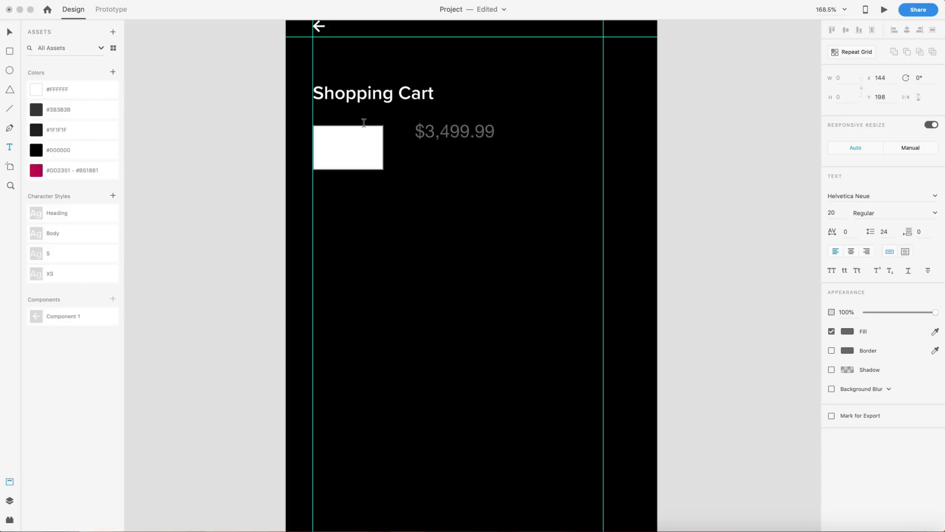
{"action": "key", "text": "Escape"}
{"action": "left_click", "coordinate": [44, 235]}
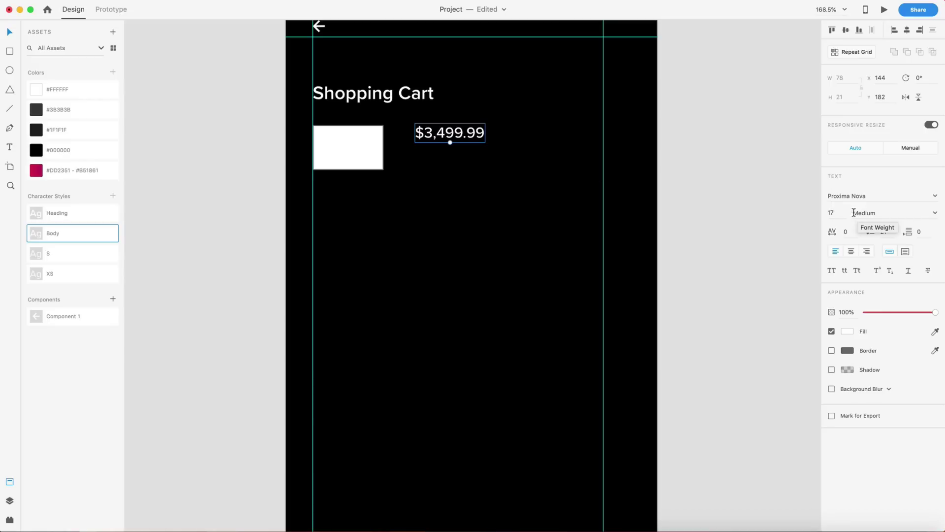
{"action": "left_click", "coordinate": [449, 133]}
{"action": "left_click_drag", "start_coordinate": [450, 133], "coordinate": [431, 141]}
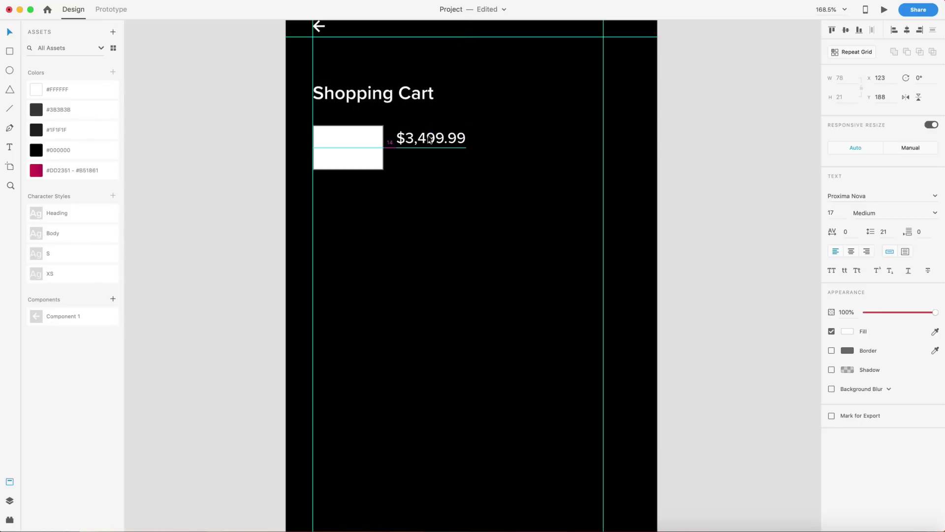
{"action": "left_click_drag", "start_coordinate": [430, 139], "coordinate": [462, 160]}
Duplicate the price below as 'PC - Custom Build' in style S at 70% opacity
{"action": "key", "text": "alt"}
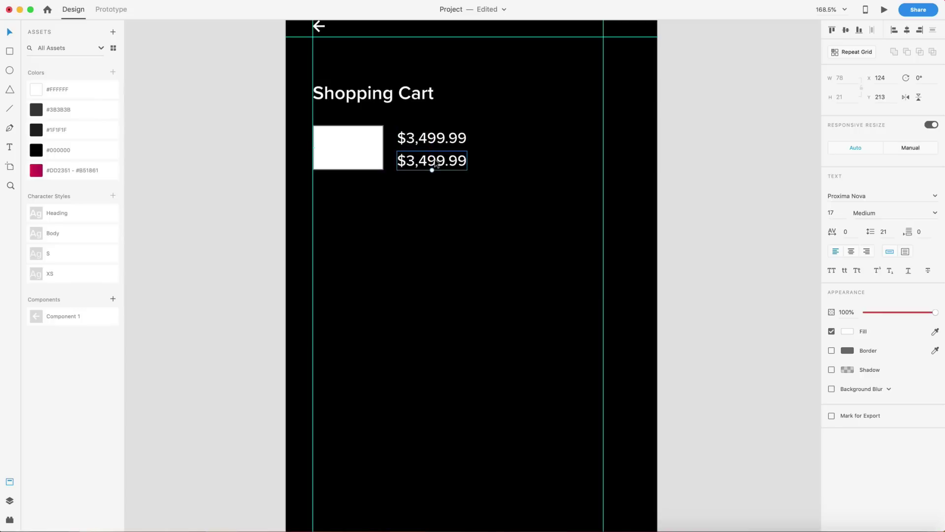
{"action": "left_click", "coordinate": [53, 254]}
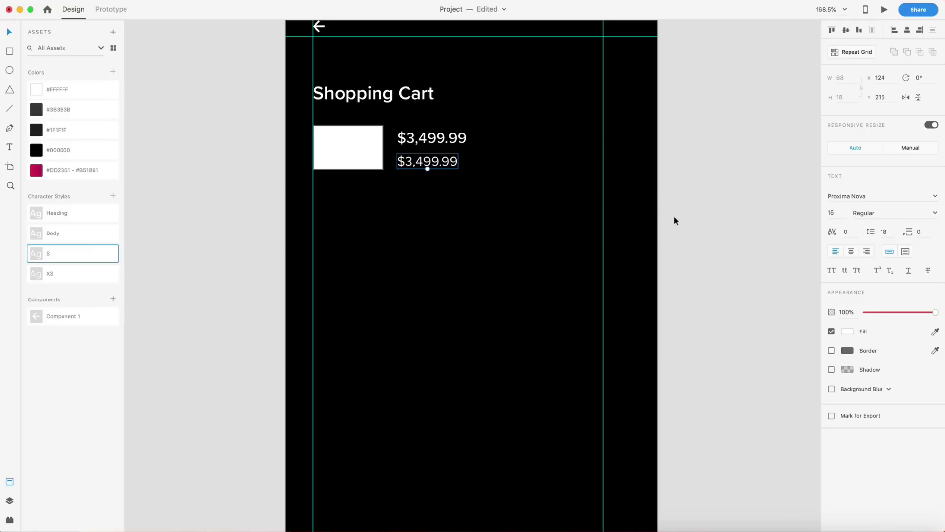
{"action": "left_click_drag", "start_coordinate": [931, 314], "coordinate": [915, 312]}
{"action": "double_click", "coordinate": [436, 160]}
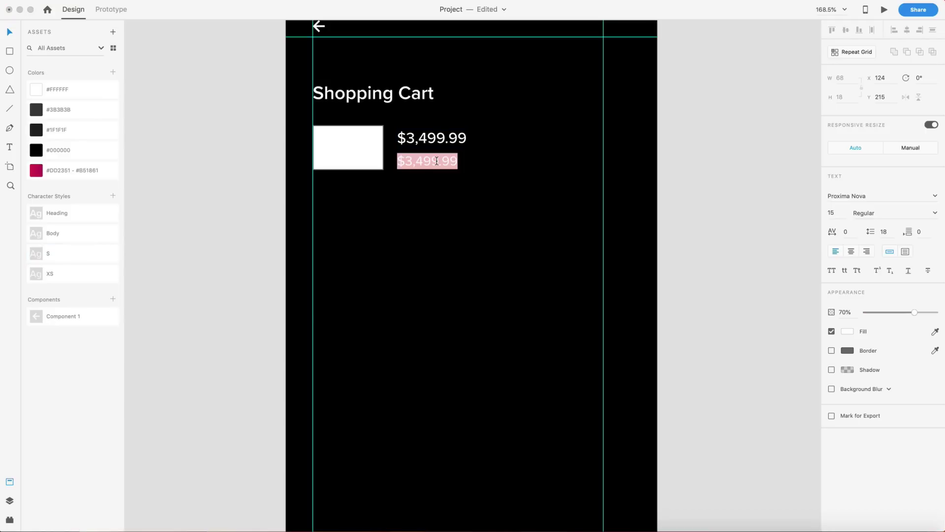
{"action": "type", "text": "PC"}
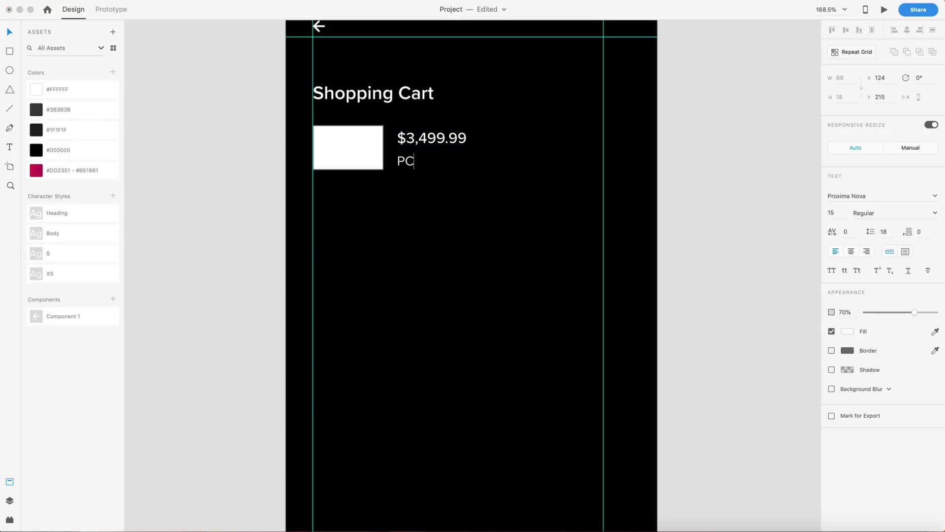
{"action": "type", "text": " - Custom Build"}
{"action": "key", "text": "Escape"}
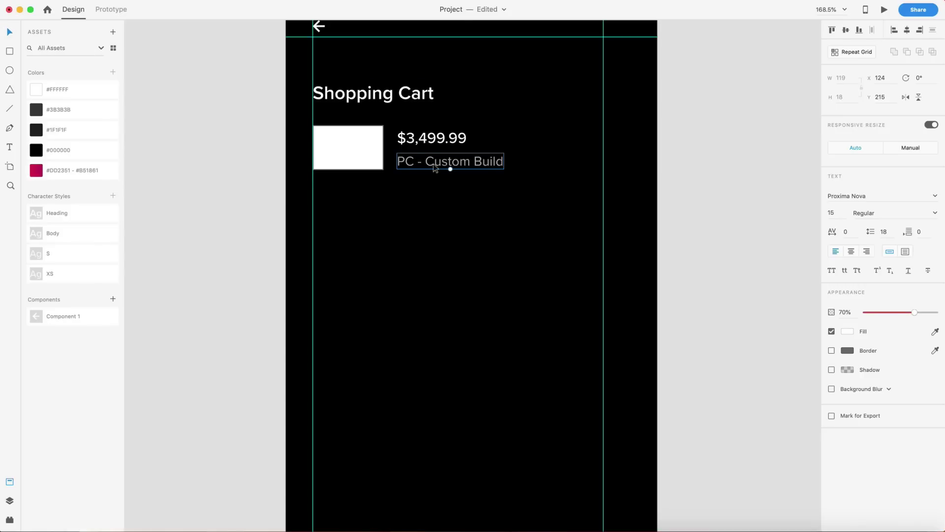
{"action": "scroll", "coordinate": [450, 162], "scroll_direction": "up", "scroll_amount": 3}
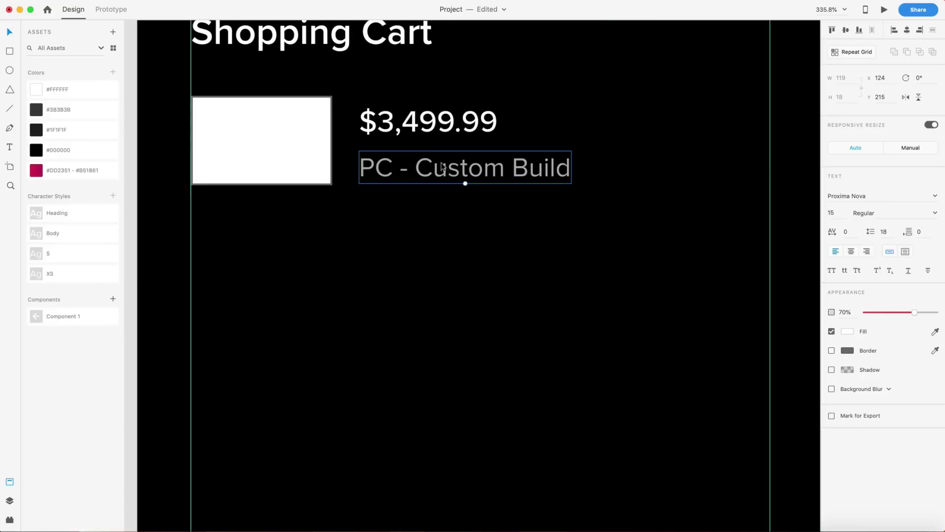
{"action": "scroll", "coordinate": [413, 170], "scroll_direction": "down", "scroll_amount": 2}
{"action": "scroll", "coordinate": [412, 169], "scroll_direction": "up", "scroll_amount": 1}
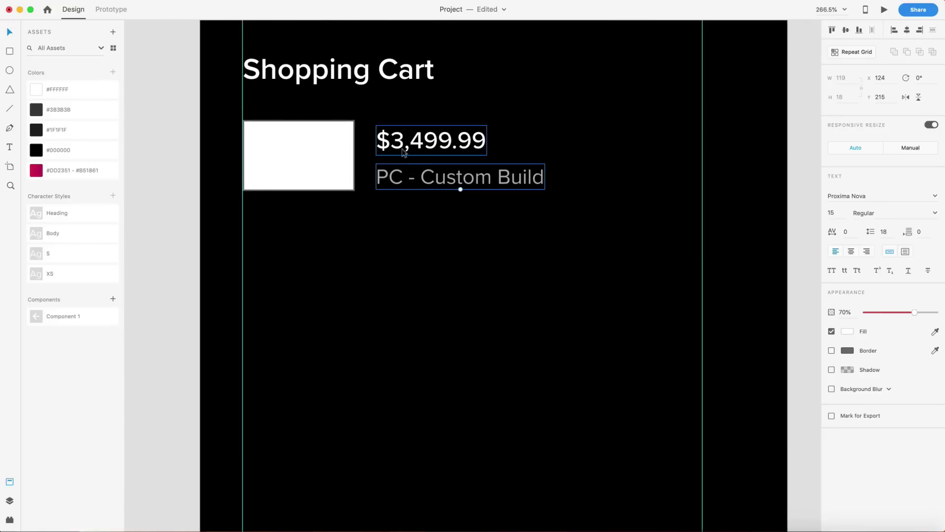
{"action": "left_click_drag", "start_coordinate": [395, 180], "coordinate": [395, 177]}
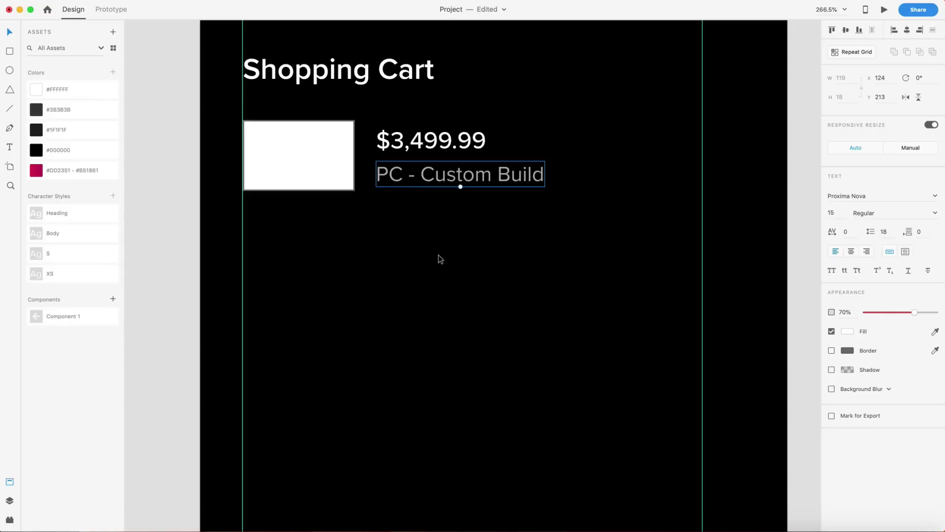
{"action": "left_click", "coordinate": [439, 254]}
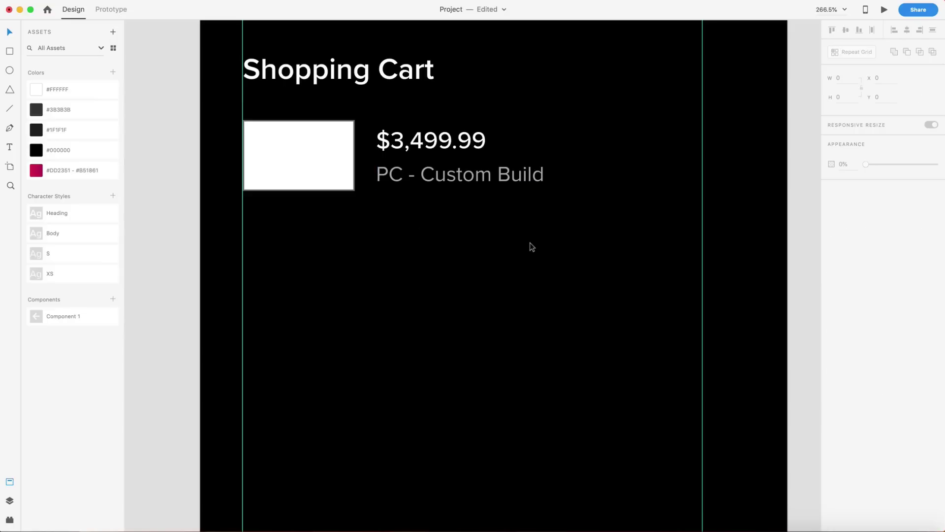
Resize the product rectangle to 100 × 70 and round its corners to 10 px
{"action": "scroll", "coordinate": [538, 260], "scroll_direction": "down", "scroll_amount": 5}
{"action": "scroll", "coordinate": [557, 270], "scroll_direction": "right", "scroll_amount": 2}
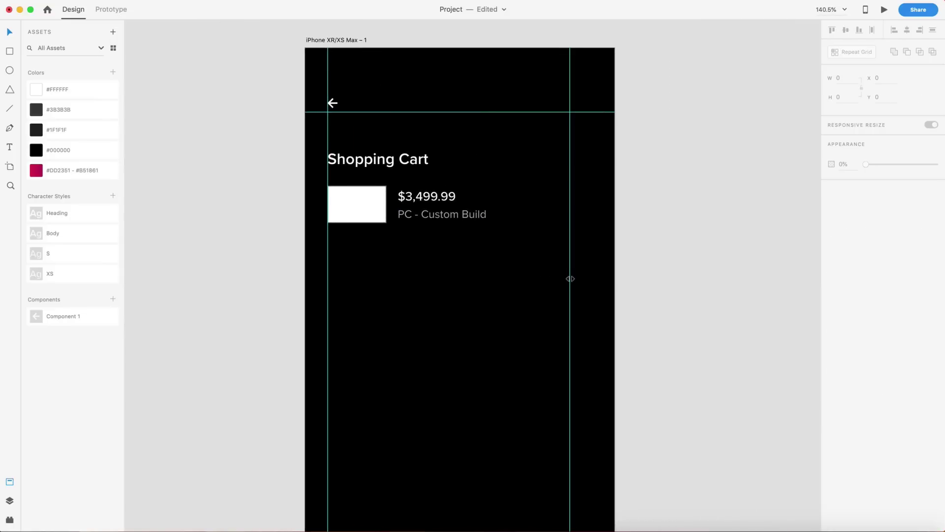
{"action": "scroll", "coordinate": [569, 279], "scroll_direction": "down", "scroll_amount": 3}
{"action": "scroll", "coordinate": [568, 279], "scroll_direction": "up", "scroll_amount": 2}
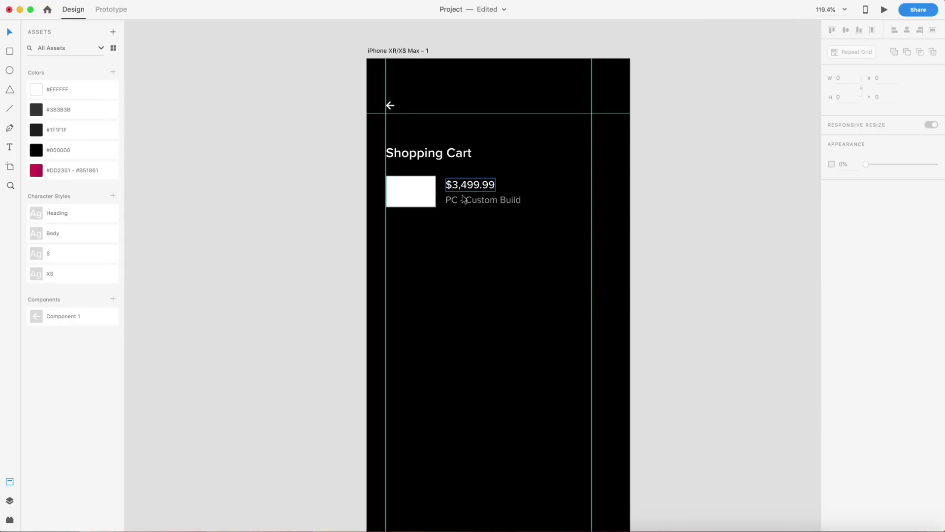
{"action": "scroll", "coordinate": [470, 243], "scroll_direction": "down", "scroll_amount": 1}
{"action": "scroll", "coordinate": [453, 221], "scroll_direction": "up", "scroll_amount": 1}
{"action": "scroll", "coordinate": [453, 221], "scroll_direction": "left", "scroll_amount": 1}
{"action": "left_click", "coordinate": [417, 187]}
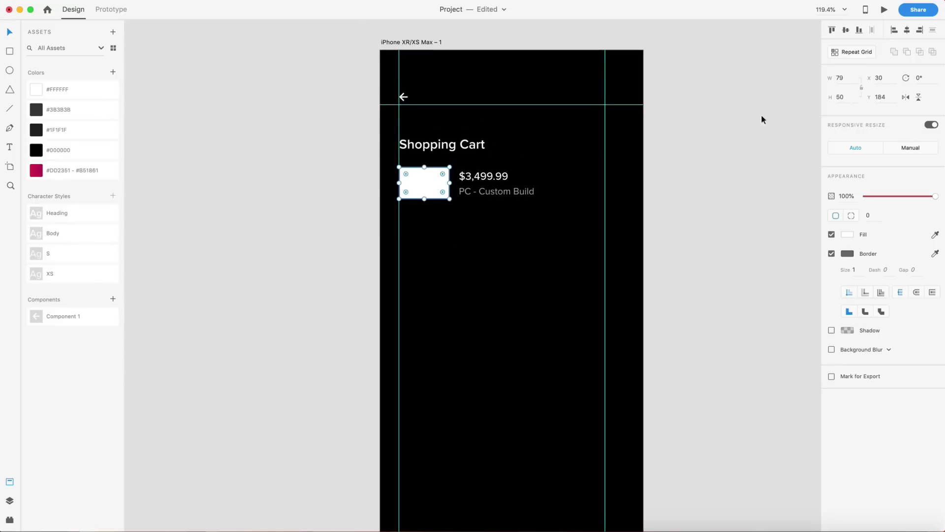
{"action": "left_click", "coordinate": [844, 81]}
{"action": "key", "text": "Tab"}
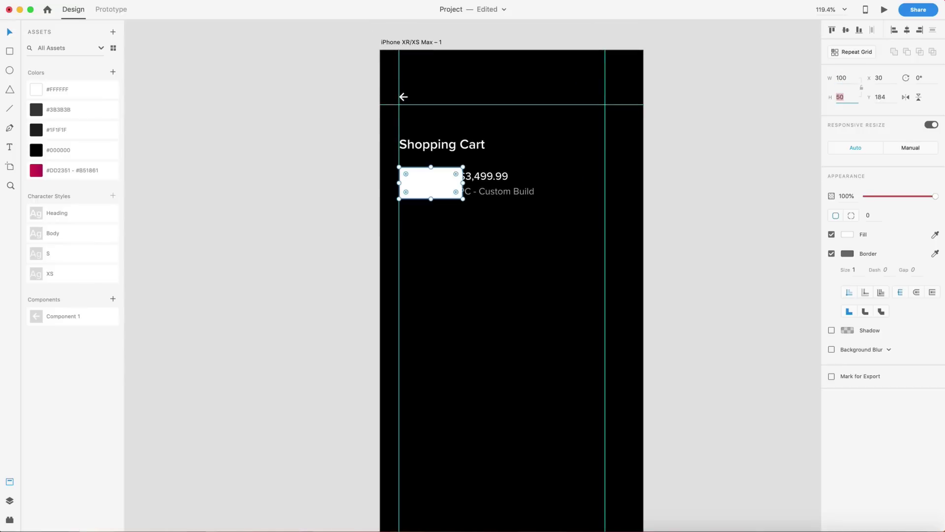
{"action": "type", "text": "70"}
{"action": "key", "text": "Return"}
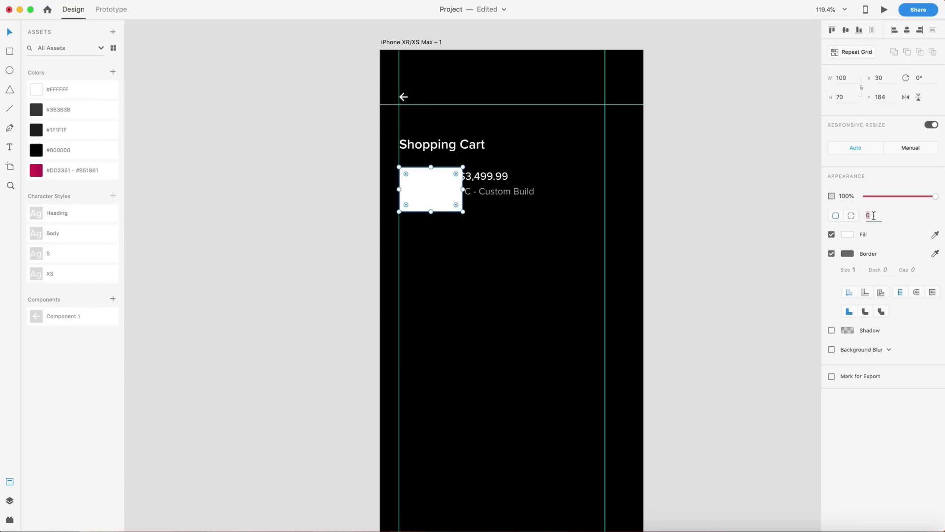
{"action": "type", "text": "5"}
{"action": "key", "text": "Return"}
{"action": "scroll", "coordinate": [373, 154], "scroll_direction": "up", "scroll_amount": 1}
{"action": "scroll", "coordinate": [372, 155], "scroll_direction": "up", "scroll_amount": 5}
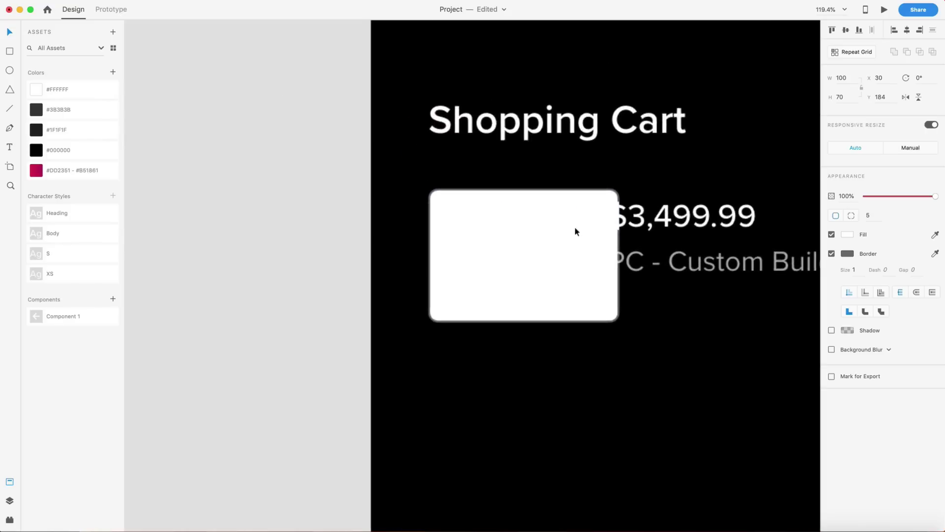
{"action": "left_click_drag", "start_coordinate": [610, 197], "coordinate": [605, 203]}
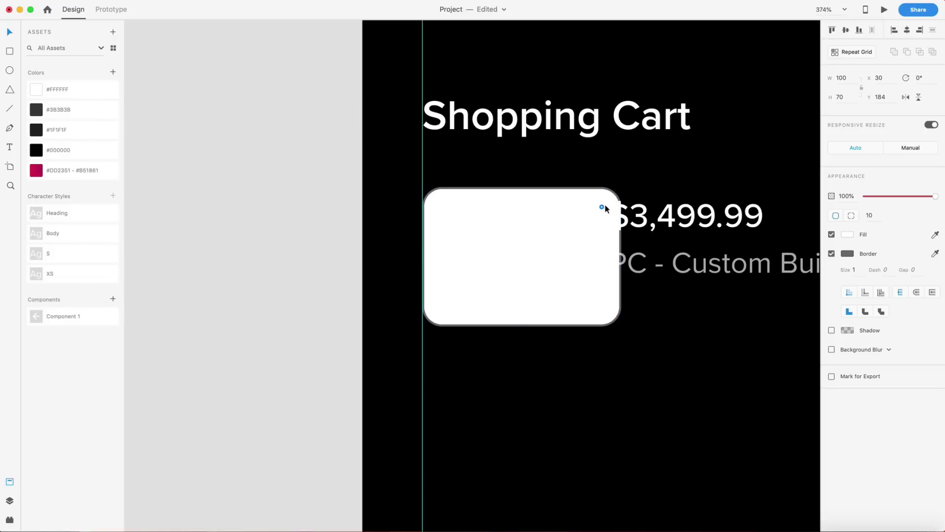
{"action": "scroll", "coordinate": [696, 284], "scroll_direction": "down", "scroll_amount": 4}
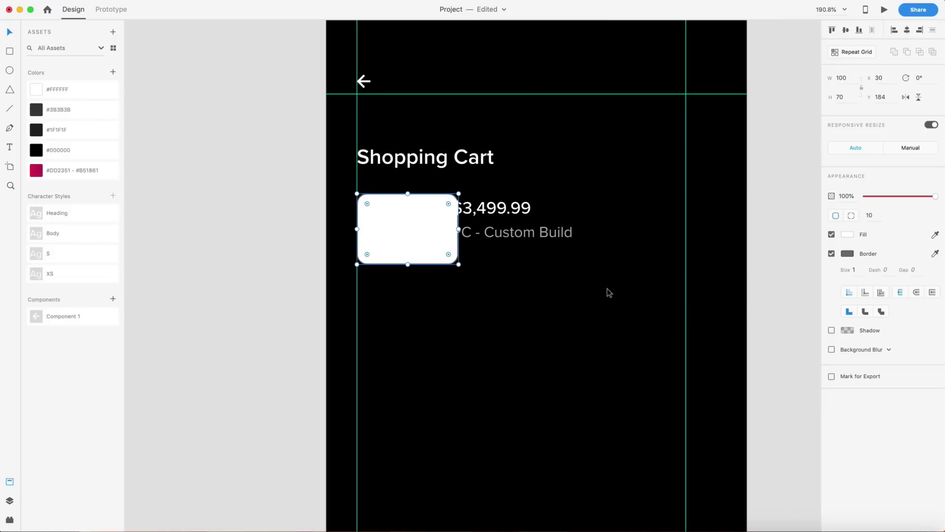
{"action": "left_click", "coordinate": [608, 293]}
Move the price and product name right to sit beside the enlarged rectangle
{"action": "left_click", "coordinate": [503, 227]}
{"action": "left_click", "coordinate": [478, 211], "text": "shift"}
{"action": "left_click_drag", "start_coordinate": [478, 211], "coordinate": [512, 219]}
{"action": "left_click", "coordinate": [565, 309]}
{"action": "key", "text": "super+0"}
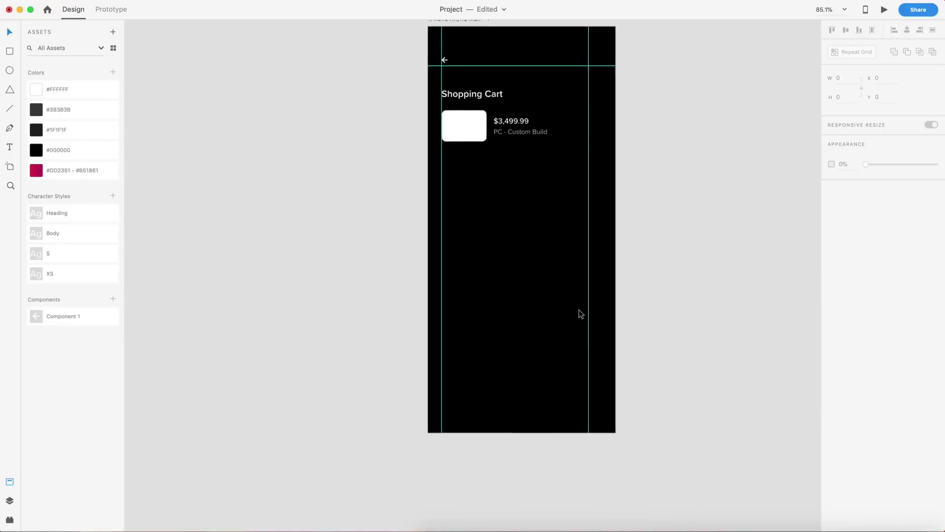
{"action": "scroll", "coordinate": [481, 164], "scroll_direction": "up", "scroll_amount": 5}
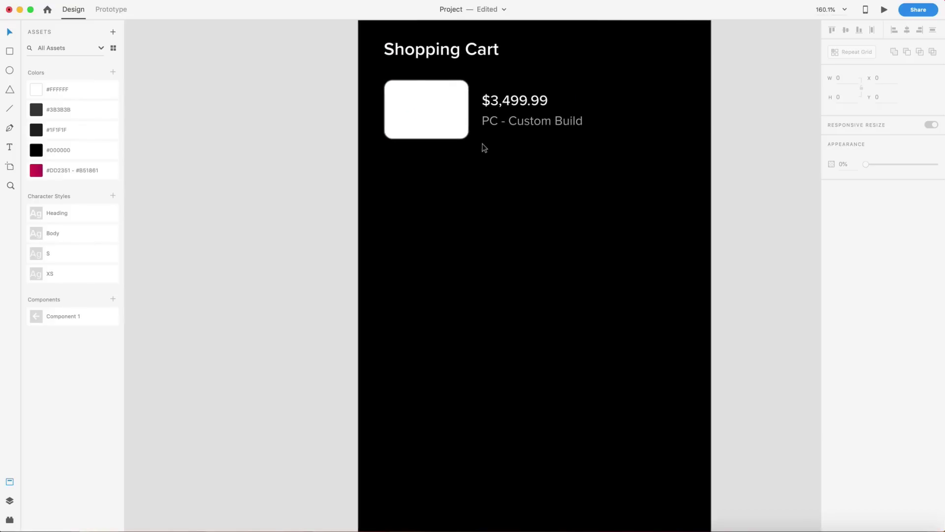
{"action": "scroll", "coordinate": [493, 148], "scroll_direction": "right", "scroll_amount": 2}
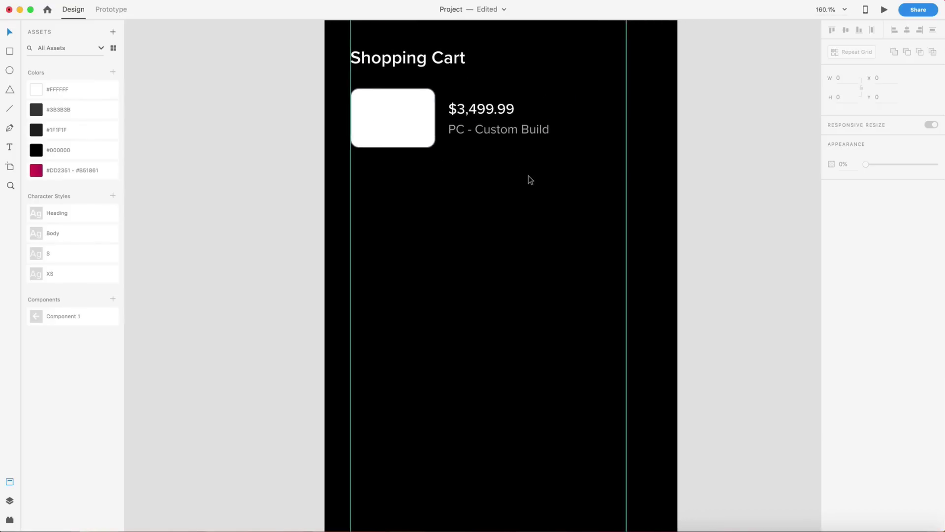
{"action": "scroll", "coordinate": [522, 183], "scroll_direction": "up", "scroll_amount": 4}
Place the three-dot Component 2 icon at X 330, Y 197, level with the price
{"action": "key", "text": "super+a"}
{"action": "key", "text": "super+k"}
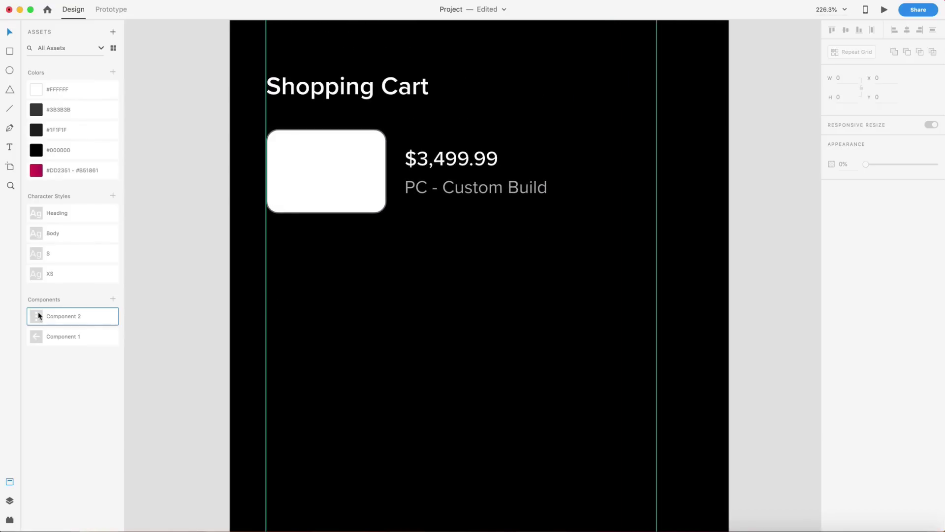
{"action": "left_click_drag", "start_coordinate": [34, 320], "coordinate": [604, 180]}
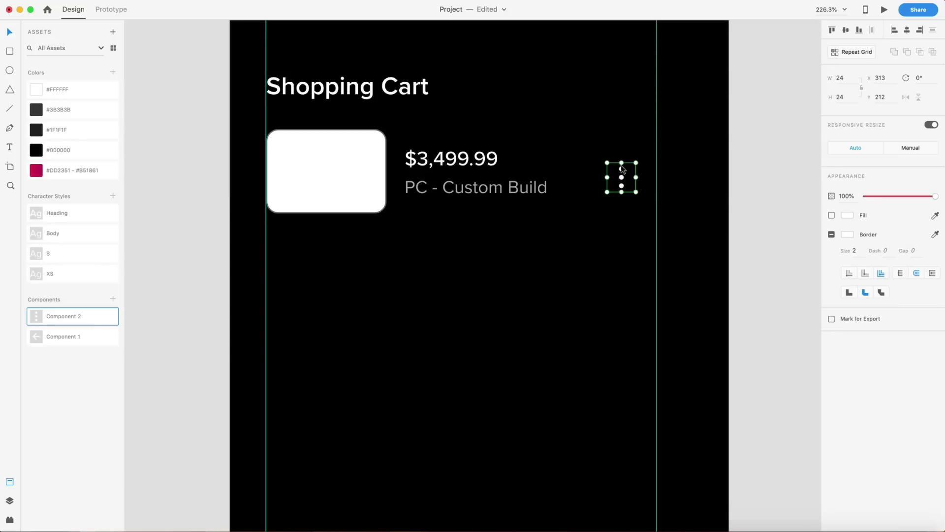
{"action": "key", "text": "Escape"}
{"action": "left_click", "coordinate": [622, 177]}
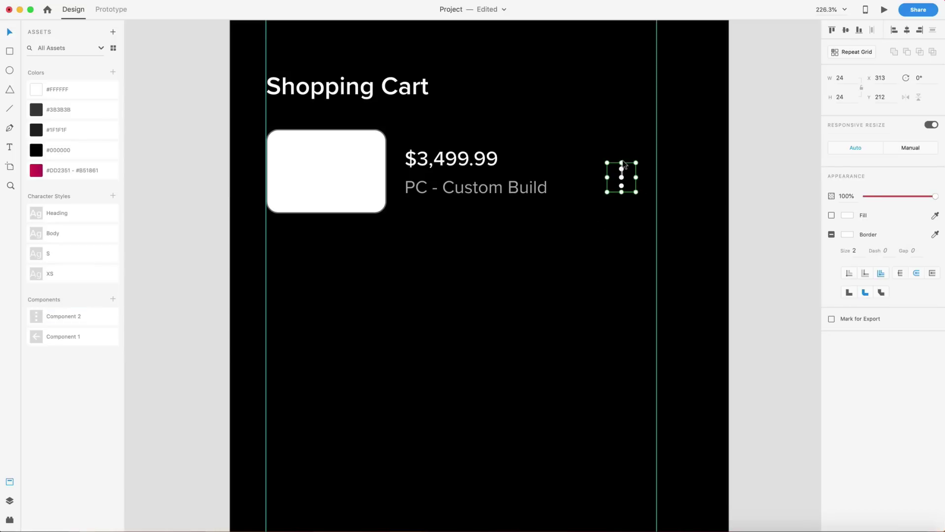
{"action": "left_click_drag", "start_coordinate": [623, 169], "coordinate": [645, 165]}
{"action": "left_click", "coordinate": [666, 178]}
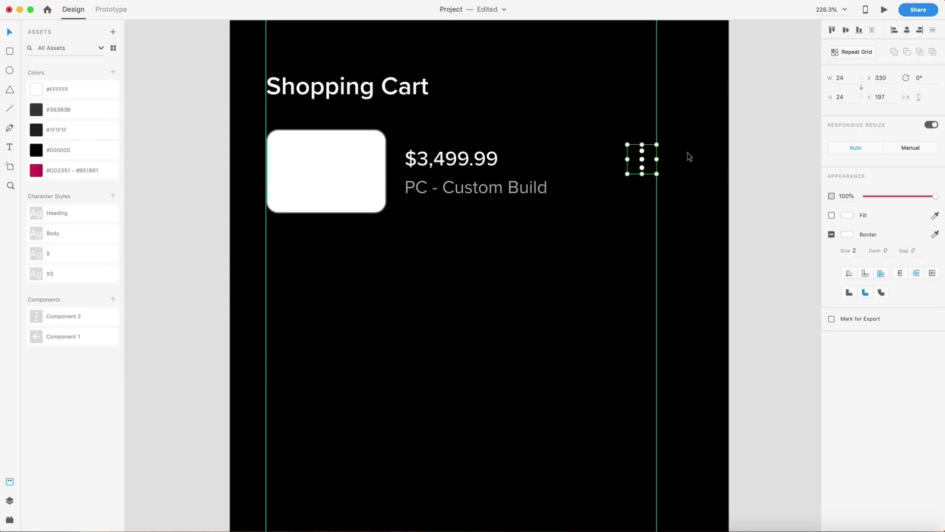
{"action": "left_click", "coordinate": [619, 250]}
{"action": "scroll", "coordinate": [620, 250], "scroll_direction": "down", "scroll_amount": 5}
{"action": "scroll", "coordinate": [619, 250], "scroll_direction": "down", "scroll_amount": 3}
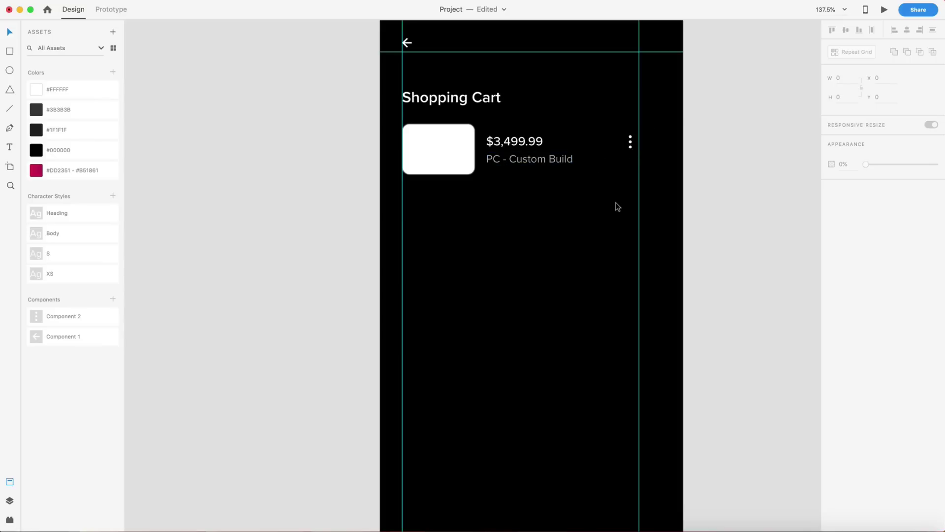
Move the cart item row down to sit 30 px below the heading
{"action": "scroll", "coordinate": [615, 205], "scroll_direction": "down", "scroll_amount": 2}
{"action": "left_click_drag", "start_coordinate": [657, 196], "coordinate": [387, 119]}
{"action": "key", "text": "alt"}
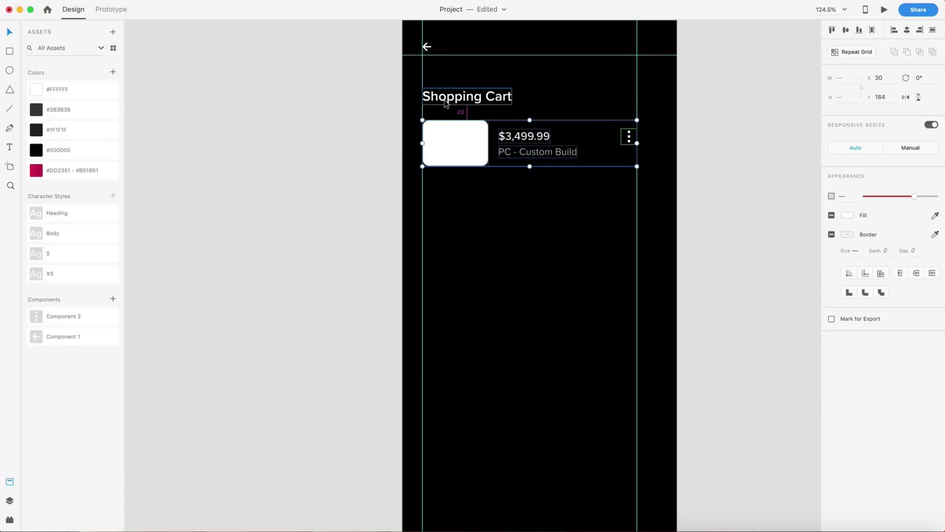
{"action": "scroll", "coordinate": [458, 177], "scroll_direction": "up", "scroll_amount": 1}
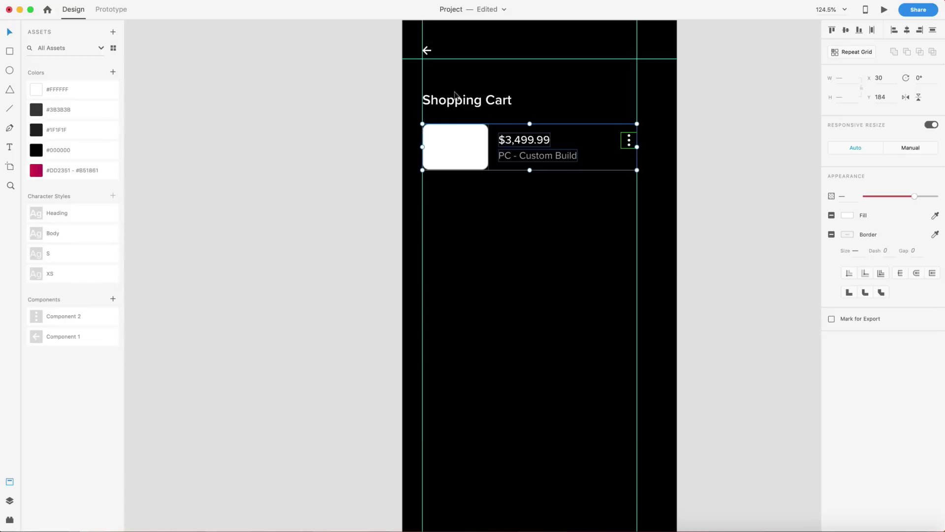
{"action": "left_click_drag", "start_coordinate": [458, 138], "coordinate": [464, 209]}
Nudge the second cart item down 5 px for a 25 px gap
{"action": "double_click", "coordinate": [450, 140]}
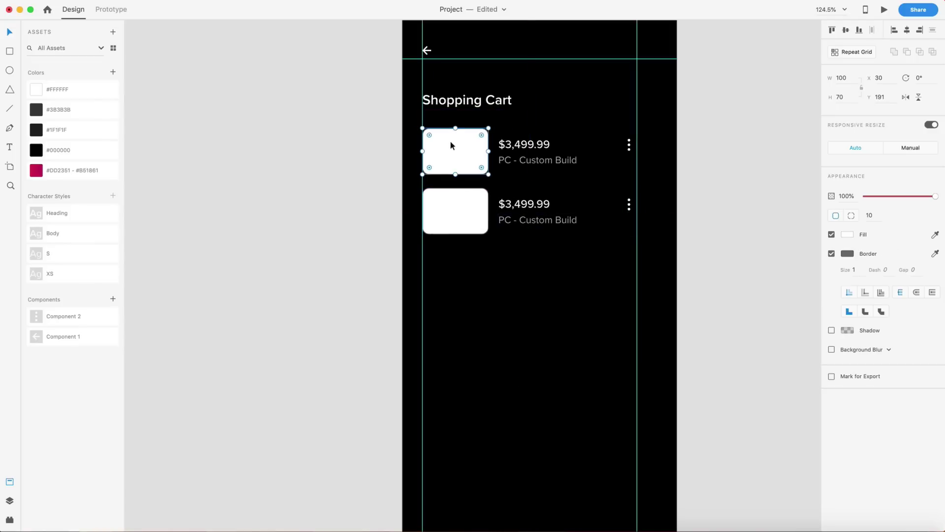
{"action": "left_click", "coordinate": [492, 276]}
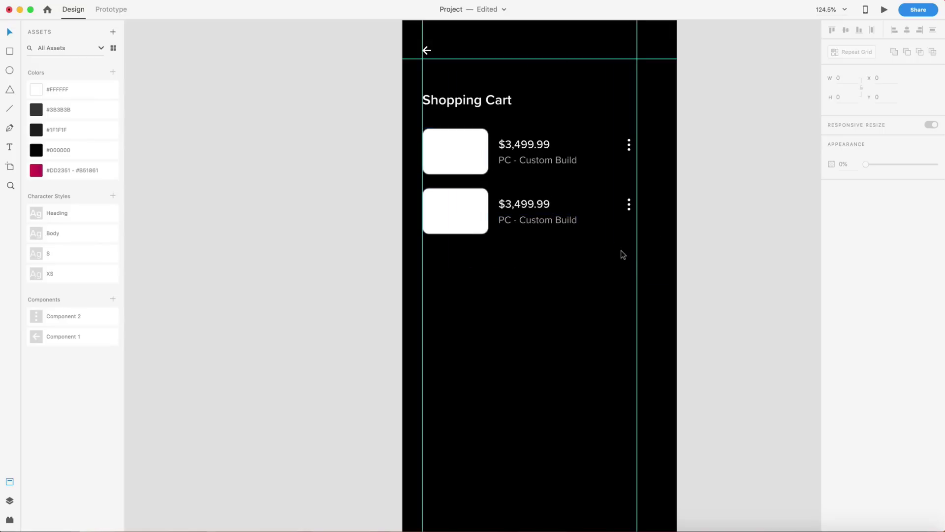
{"action": "left_click_drag", "start_coordinate": [620, 260], "coordinate": [443, 193]}
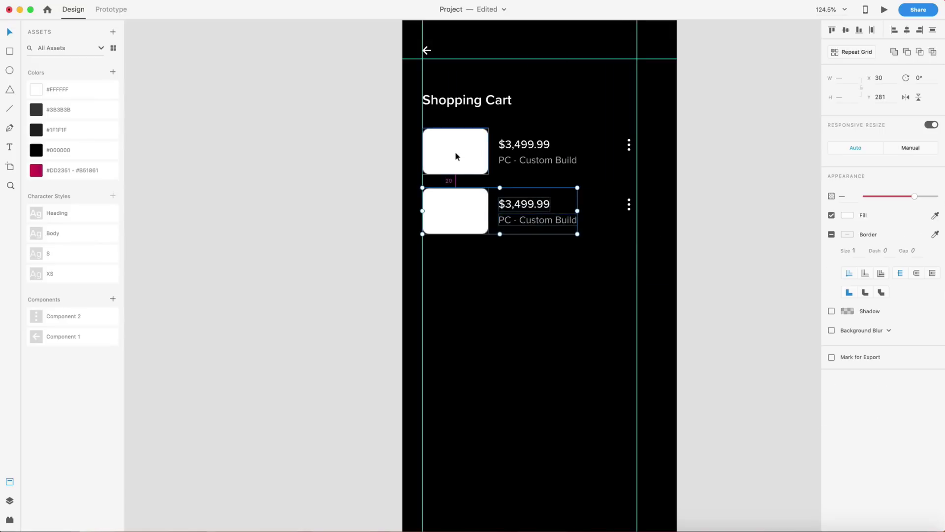
{"action": "left_click", "coordinate": [630, 265]}
{"action": "left_click_drag", "start_coordinate": [631, 265], "coordinate": [448, 189]}
{"action": "key", "text": "Down"}
{"action": "key", "text": "Down"}
{"action": "key", "text": "Down"}
{"action": "key", "text": "Down"}
{"action": "key", "text": "Down"}
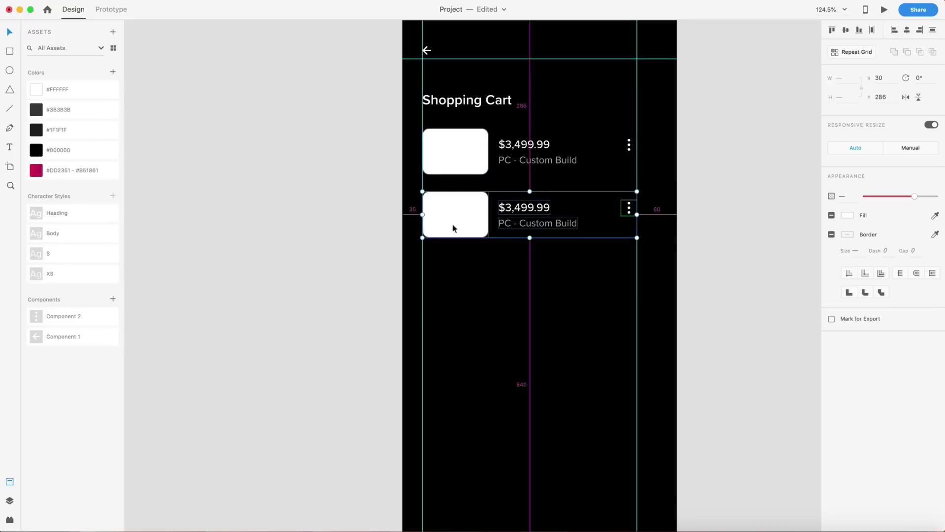
{"action": "left_click", "coordinate": [538, 304]}
Try a duplicated third cart row, then undo it to keep two rows
{"action": "scroll", "coordinate": [538, 304], "scroll_direction": "down", "scroll_amount": 2}
{"action": "scroll", "coordinate": [547, 302], "scroll_direction": "down", "scroll_amount": 2}
{"action": "scroll", "coordinate": [548, 306], "scroll_direction": "right", "scroll_amount": 4}
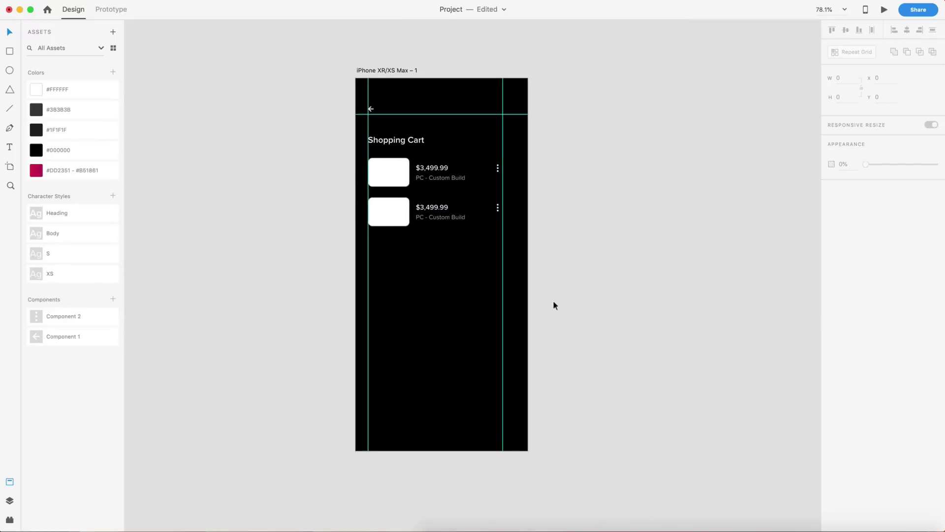
{"action": "scroll", "coordinate": [443, 261], "scroll_direction": "up", "scroll_amount": 2}
{"action": "scroll", "coordinate": [434, 284], "scroll_direction": "up", "scroll_amount": 2}
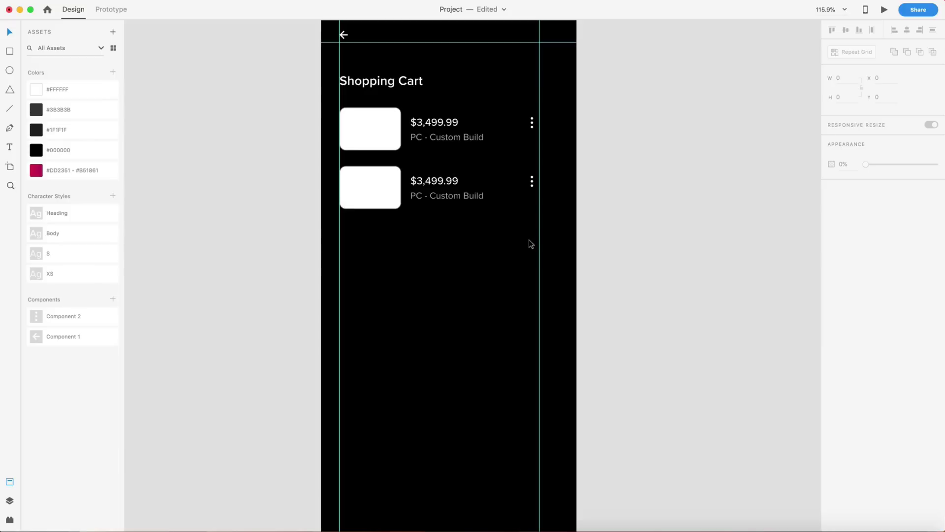
{"action": "left_click_drag", "start_coordinate": [532, 243], "coordinate": [361, 232]}
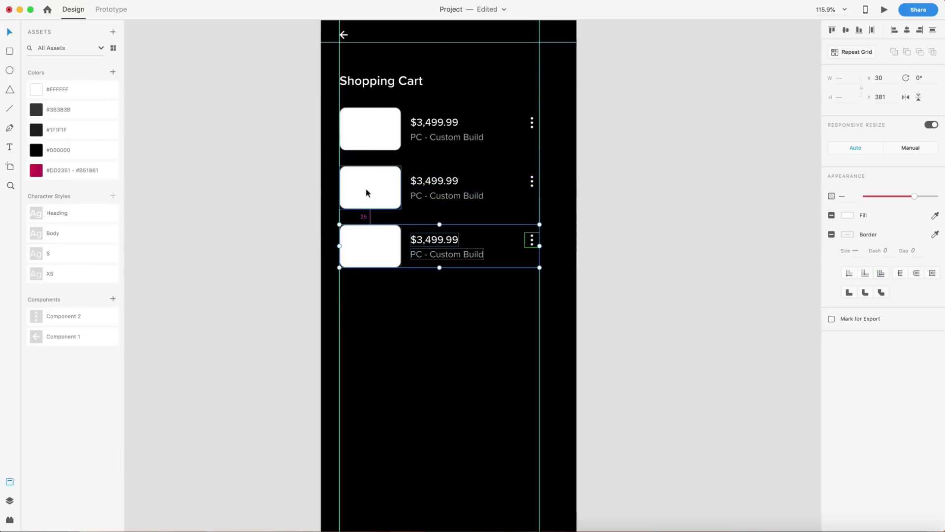
{"action": "left_click", "coordinate": [401, 363]}
{"action": "scroll", "coordinate": [614, 321], "scroll_direction": "down", "scroll_amount": 2}
{"action": "scroll", "coordinate": [613, 321], "scroll_direction": "up", "scroll_amount": 3}
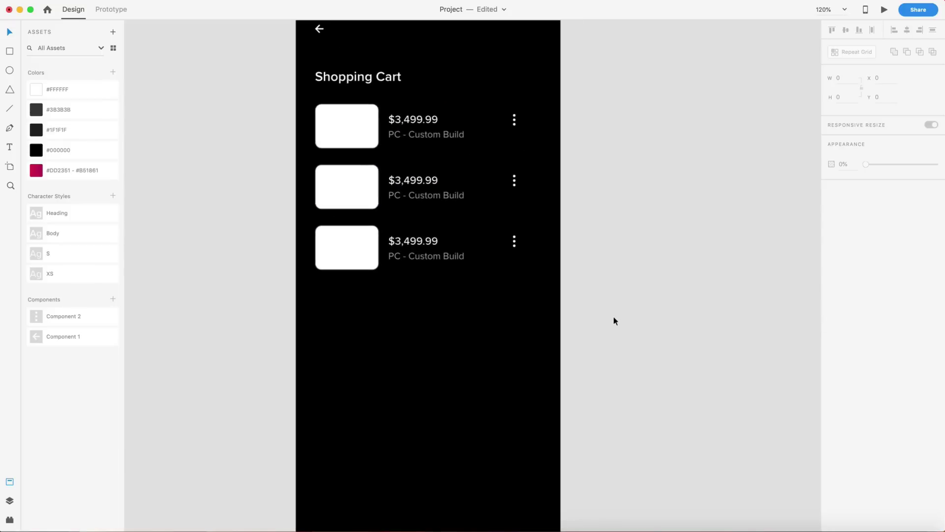
{"action": "key", "text": "super+z"}
Retype the second row as $427.99 and 'Alienware 25 inch Monitor'
{"action": "left_click", "coordinate": [430, 305]}
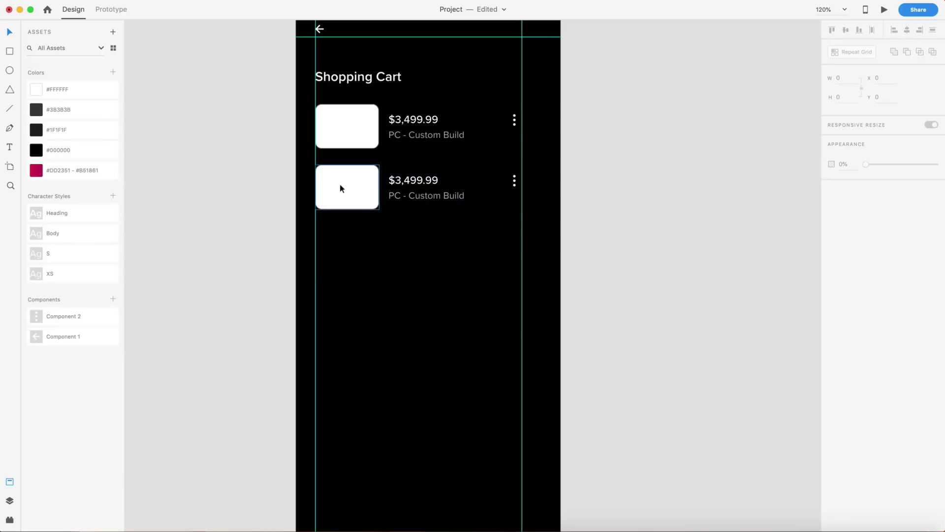
{"action": "scroll", "coordinate": [355, 181], "scroll_direction": "up", "scroll_amount": 3}
{"action": "double_click", "coordinate": [439, 188]}
{"action": "double_click", "coordinate": [439, 182]}
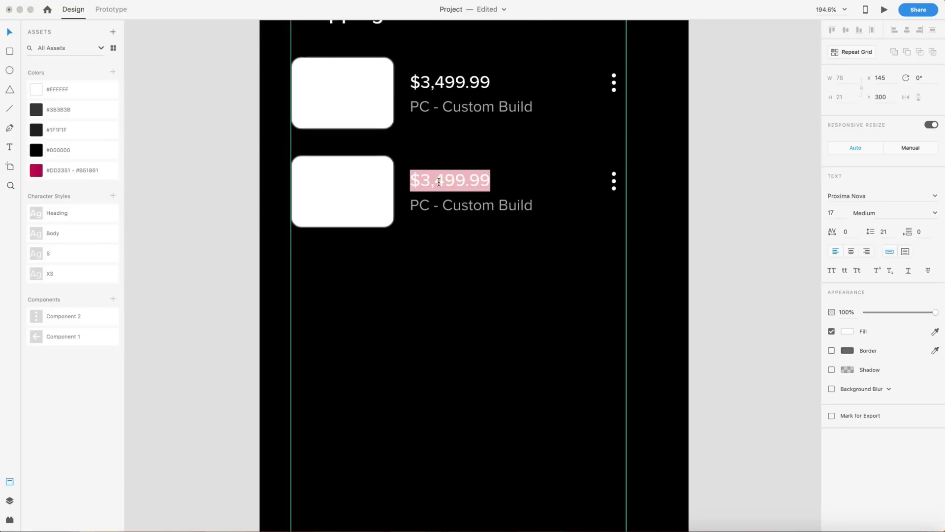
{"action": "type", "text": "$"}
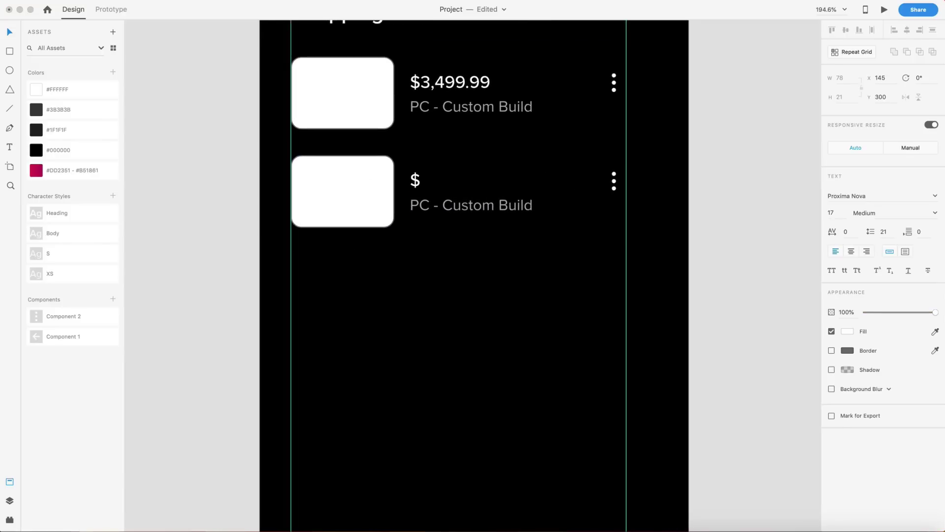
{"action": "type", "text": "427.99"}
{"action": "key", "text": "Escape"}
{"action": "double_click", "coordinate": [458, 205]}
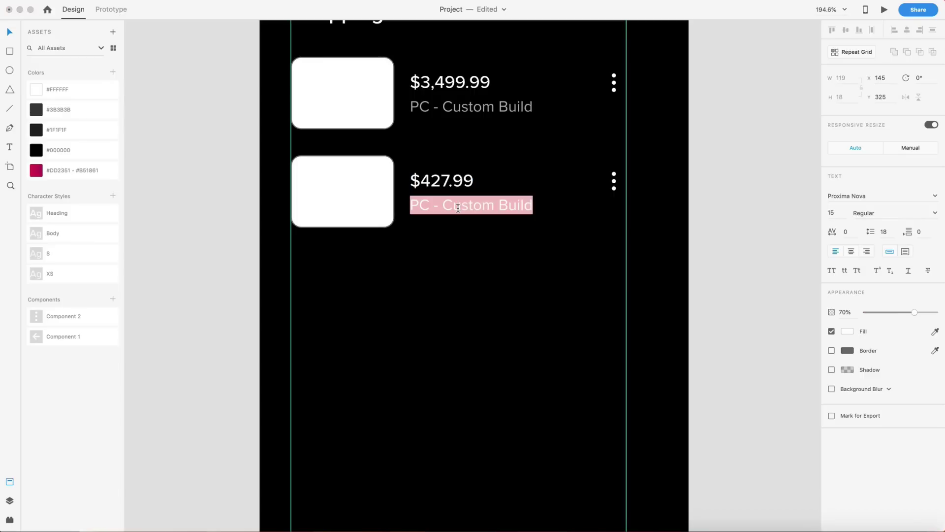
{"action": "type", "text": "Al"}
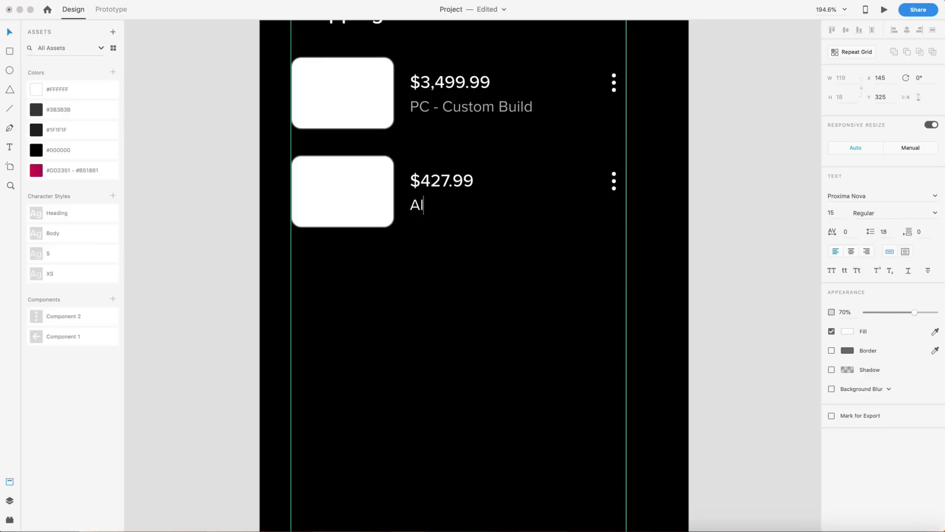
{"action": "type", "text": "ienware 25 inch Monitor"}
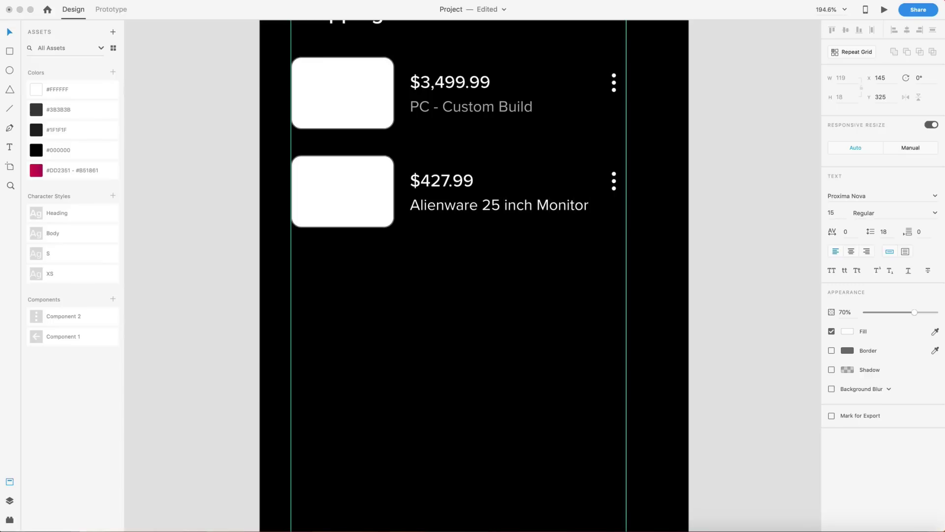
{"action": "key", "text": "Escape"}
{"action": "key", "text": "super+0"}
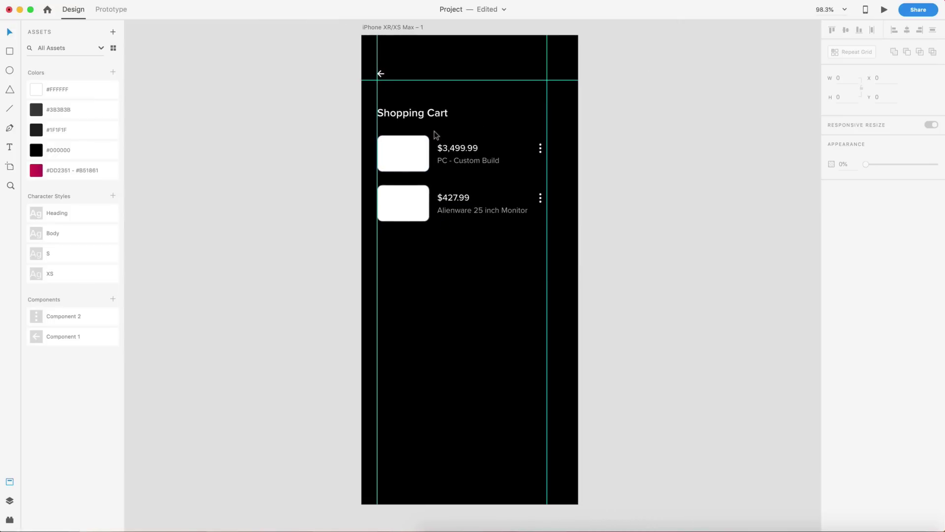
Duplicate the Shopping Cart heading below the cart items
{"action": "left_click", "coordinate": [418, 117]}
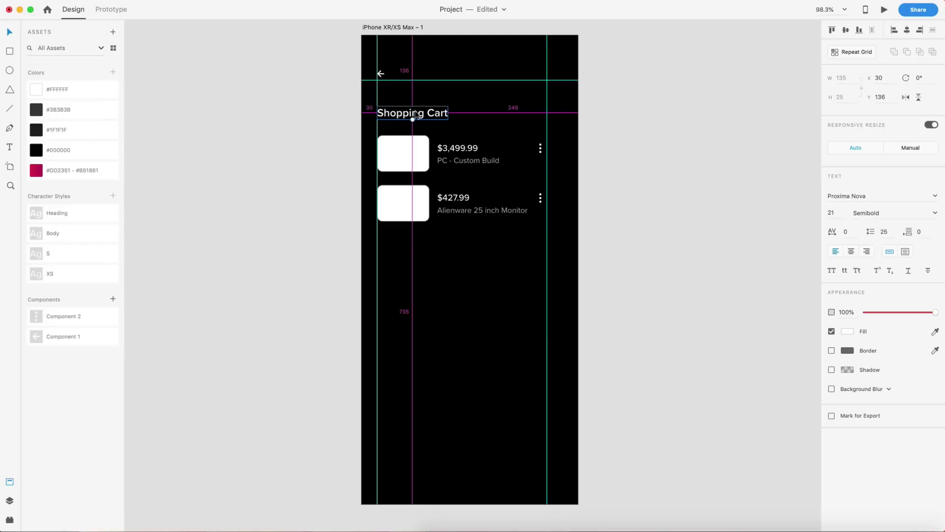
{"action": "left_click_drag", "start_coordinate": [415, 114], "coordinate": [427, 272]}
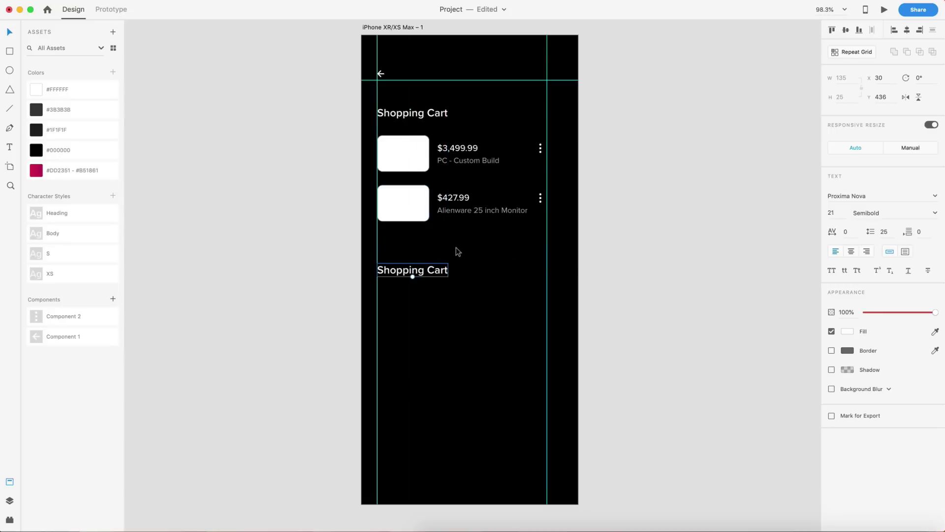
{"action": "left_click", "coordinate": [510, 288]}
{"action": "scroll", "coordinate": [481, 276], "scroll_direction": "down", "scroll_amount": 2}
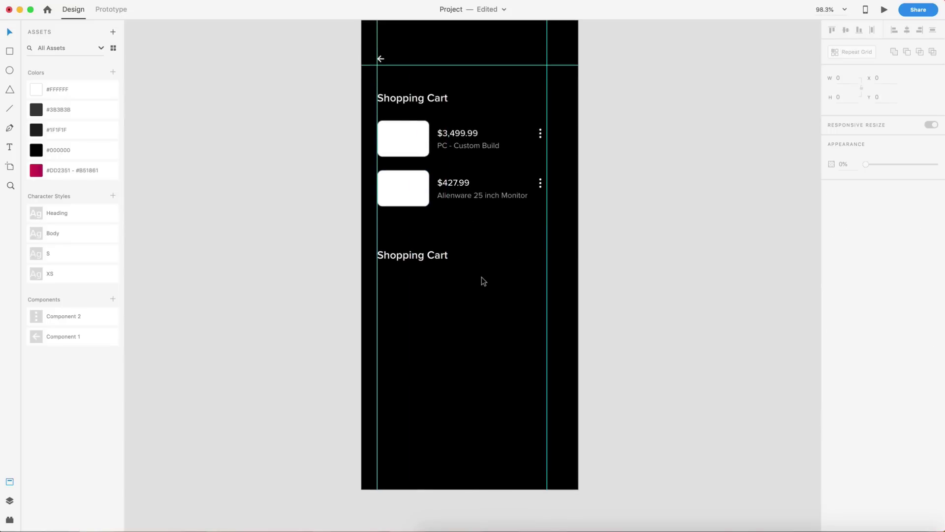
{"action": "left_click", "coordinate": [412, 253]}
{"action": "left_click", "coordinate": [471, 331]}
{"action": "scroll", "coordinate": [470, 329], "scroll_direction": "down", "scroll_amount": 2}
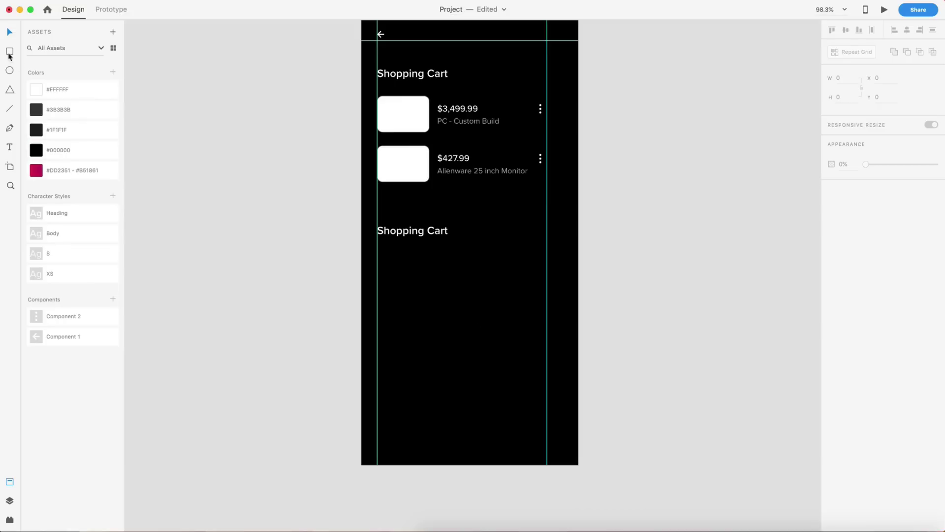
Copy a product image under the new heading, size it 200x140, and repeat it into three cards
{"action": "left_click_drag", "start_coordinate": [430, 169], "coordinate": [464, 284]}
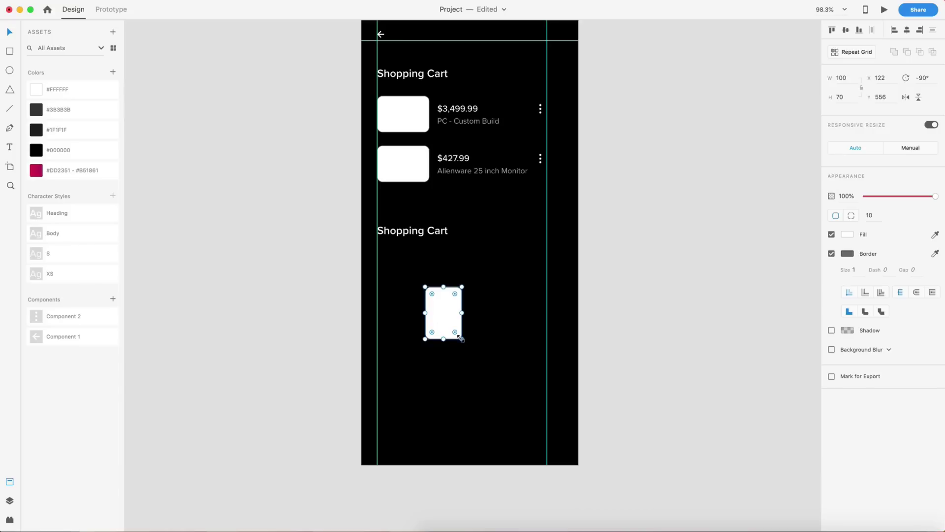
{"action": "left_click_drag", "start_coordinate": [459, 337], "coordinate": [418, 309]}
{"action": "left_click", "coordinate": [404, 129]}
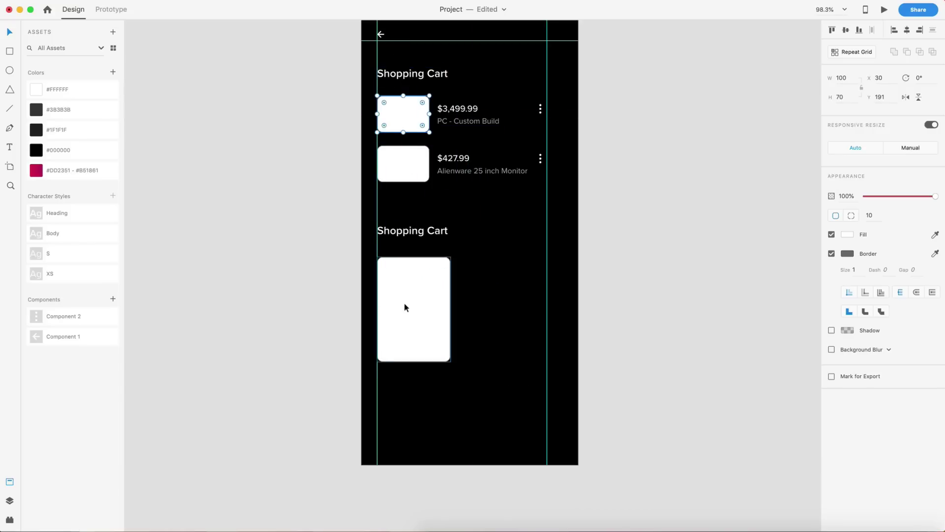
{"action": "left_click_drag", "start_coordinate": [405, 307], "coordinate": [554, 305]}
{"action": "left_click", "coordinate": [507, 291]}
{"action": "left_click", "coordinate": [445, 304]}
{"action": "left_click", "coordinate": [480, 305]}
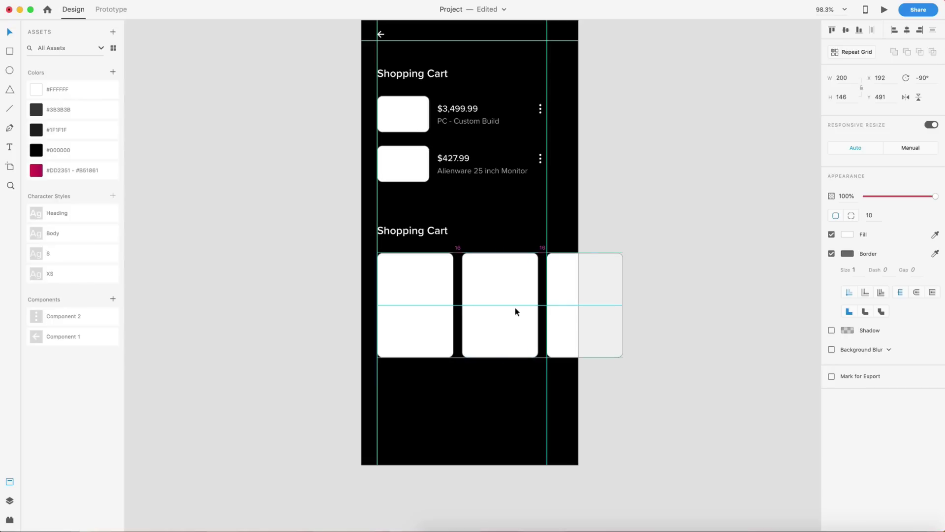
{"action": "left_click", "coordinate": [469, 403]}
{"action": "scroll", "coordinate": [581, 416], "scroll_direction": "down", "scroll_amount": 5}
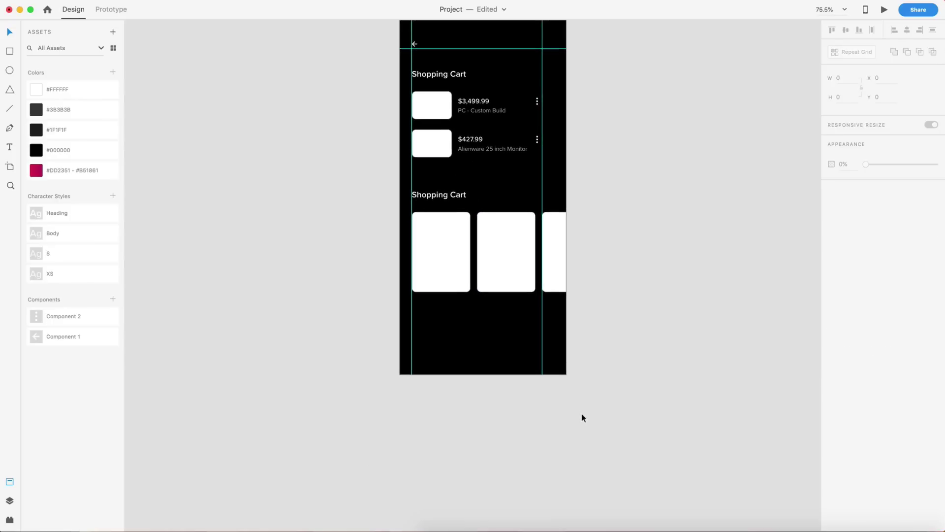
{"action": "scroll", "coordinate": [582, 299], "scroll_direction": "up", "scroll_amount": 4}
{"action": "scroll", "coordinate": [645, 292], "scroll_direction": "down", "scroll_amount": 1}
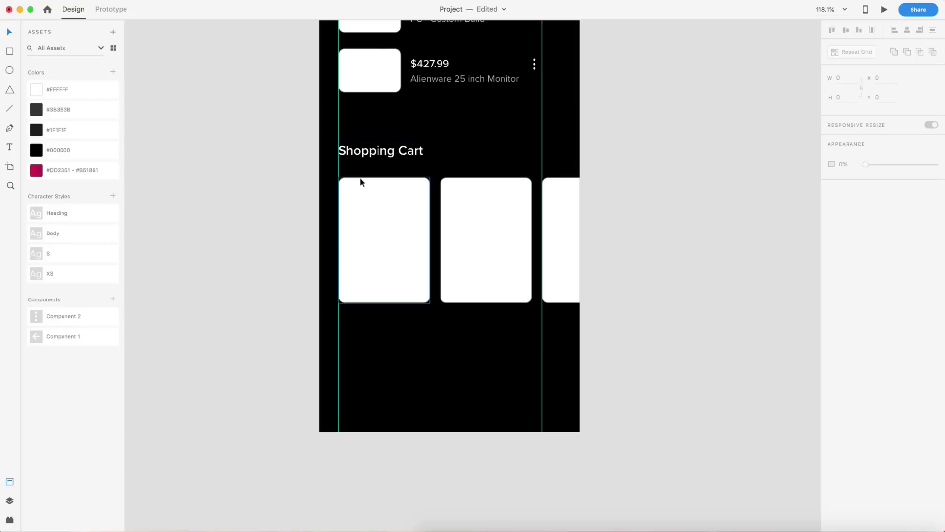
Copy the lower heading further down and retitle the upper one 'Protection Plans'
{"action": "left_click_drag", "start_coordinate": [375, 153], "coordinate": [378, 396]}
{"action": "left_click", "coordinate": [380, 154]}
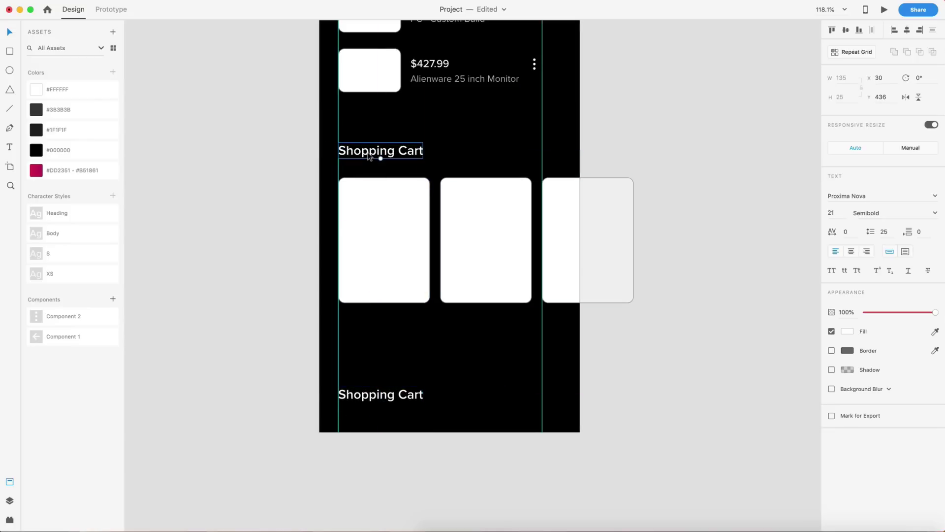
{"action": "double_click", "coordinate": [366, 149]}
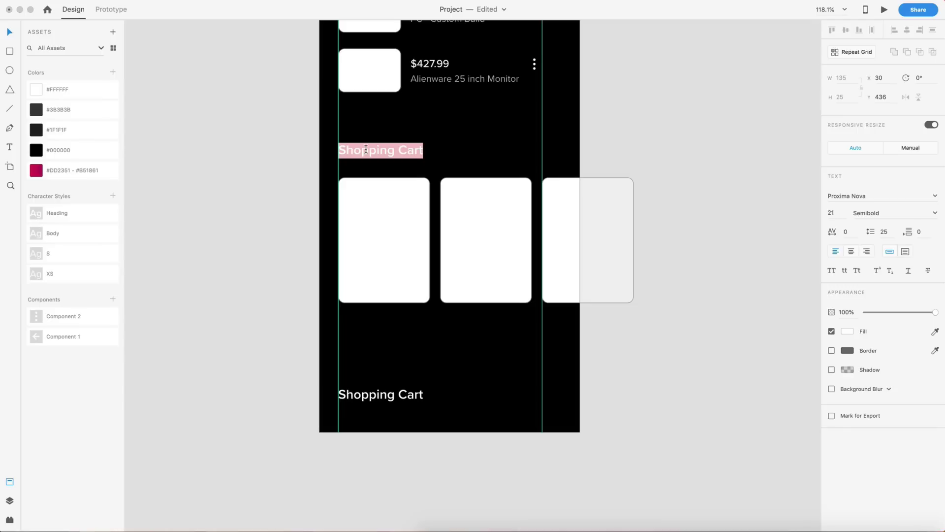
{"action": "type", "text": "Prot"}
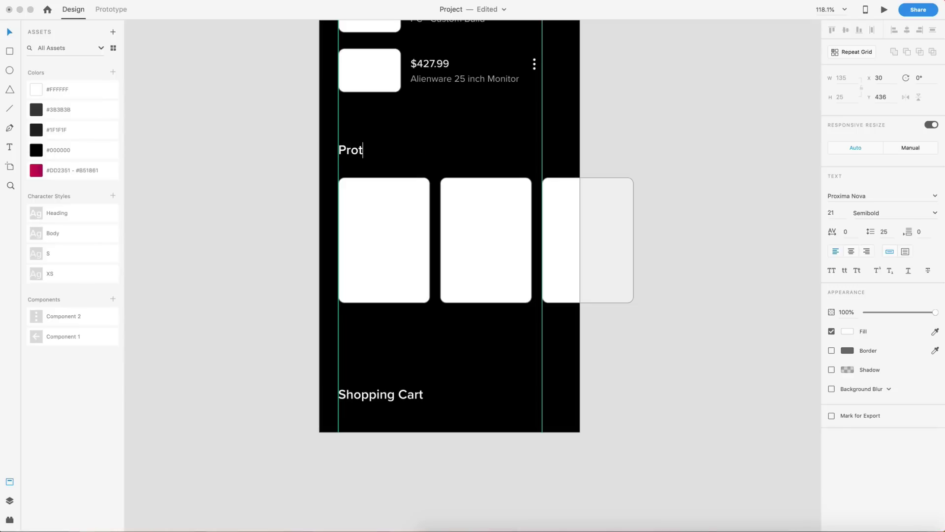
{"action": "type", "text": "ection Plans"}
{"action": "key", "text": "Escape"}
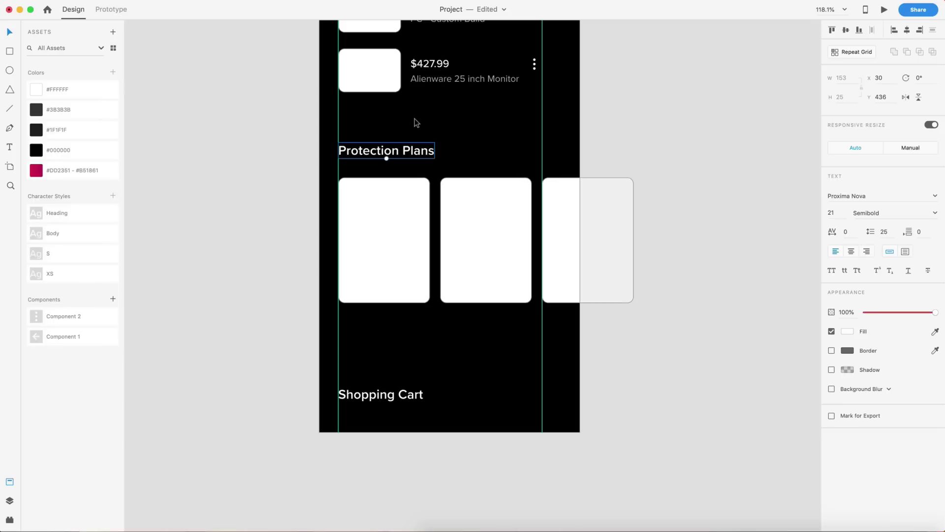
Check the bottom Shopping Cart heading and select the first Protection Plans card
{"action": "left_click", "coordinate": [566, 125]}
{"action": "left_click", "coordinate": [380, 156]}
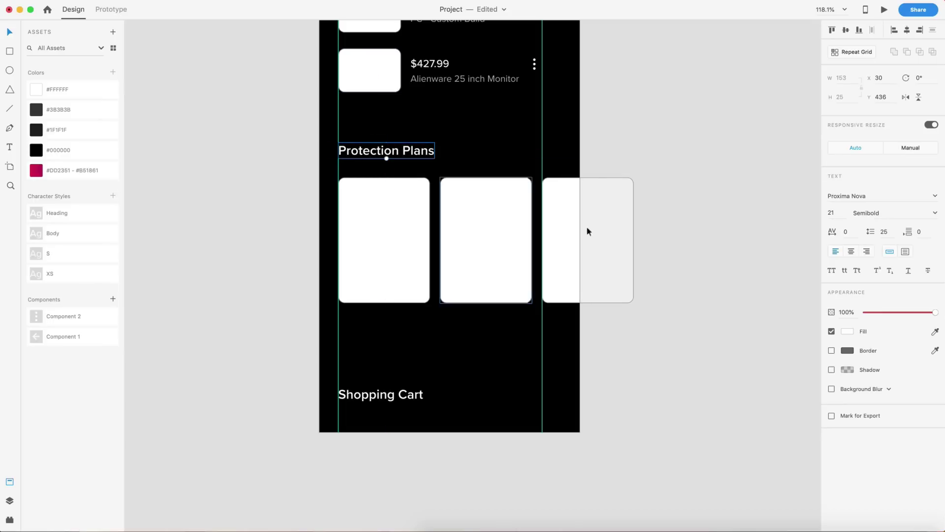
{"action": "left_click", "coordinate": [627, 409]}
{"action": "scroll", "coordinate": [606, 404], "scroll_direction": "down", "scroll_amount": 2}
{"action": "double_click", "coordinate": [377, 374]}
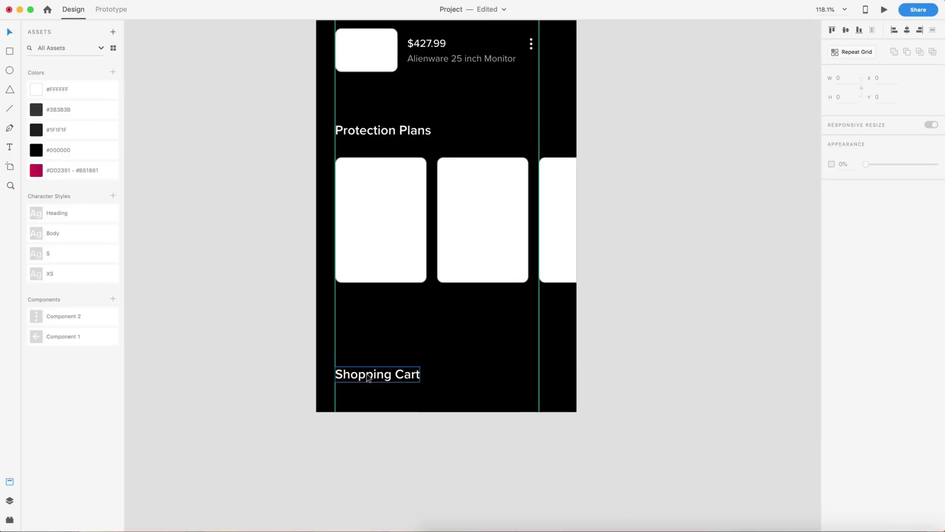
{"action": "key", "text": "Escape"}
{"action": "scroll", "coordinate": [664, 360], "scroll_direction": "up", "scroll_amount": 5}
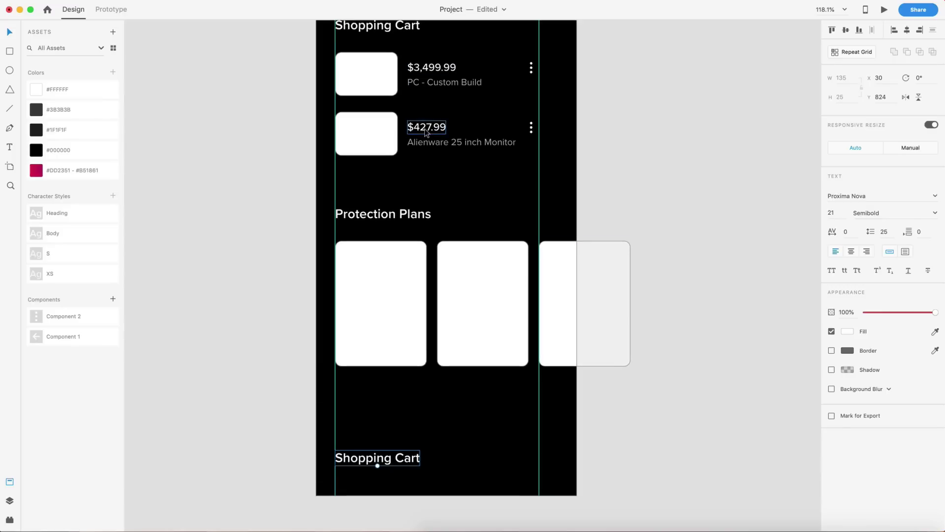
{"action": "left_click", "coordinate": [398, 352]}
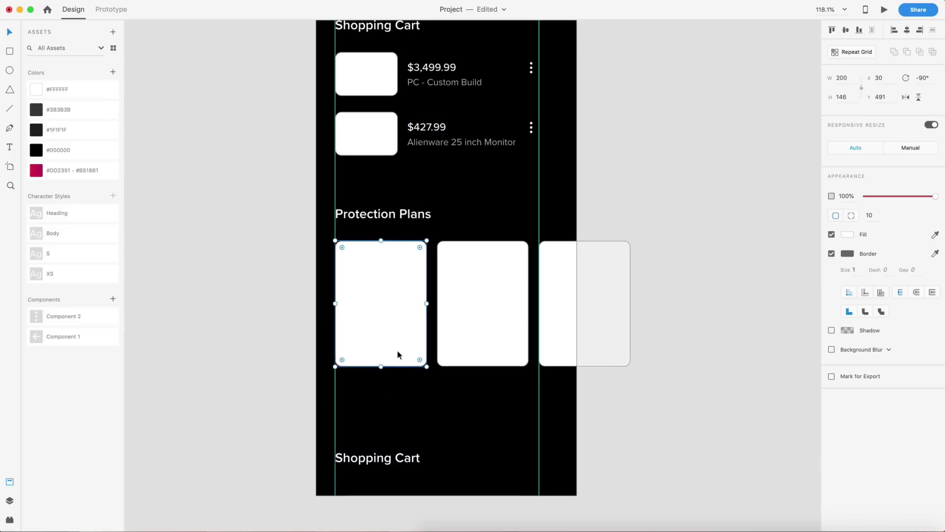
Set the first plan card's fill to dark grey #2F2F2F
{"action": "left_click", "coordinate": [848, 234]}
{"action": "left_click", "coordinate": [719, 259]}
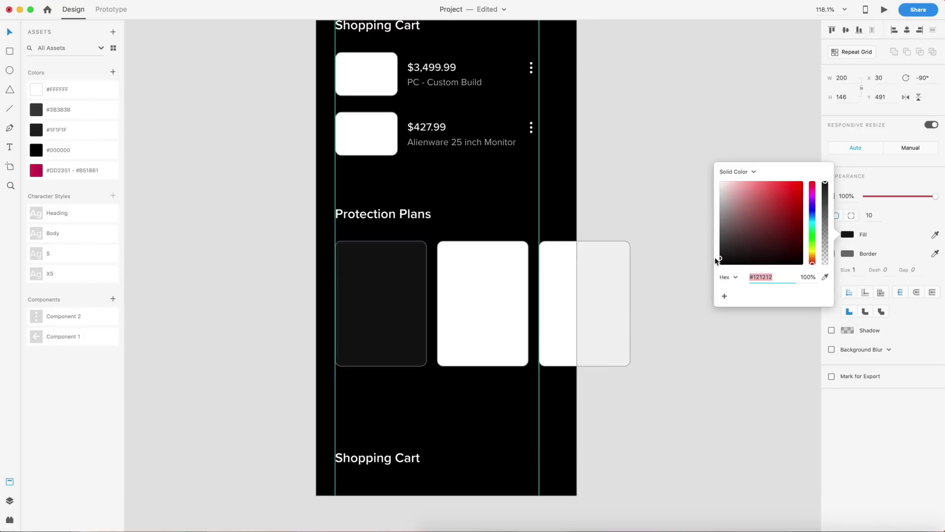
{"action": "left_click_drag", "start_coordinate": [717, 259], "coordinate": [699, 252]}
{"action": "left_click", "coordinate": [881, 249]}
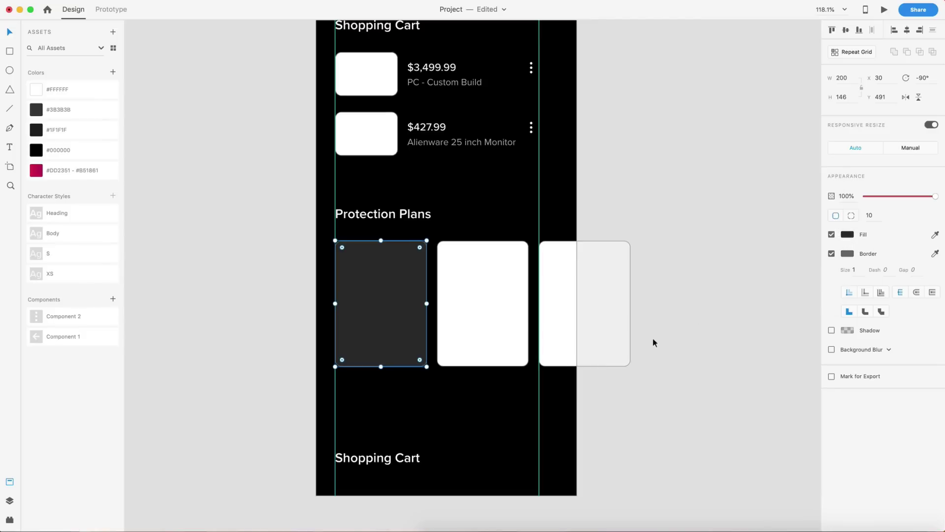
{"action": "left_click", "coordinate": [640, 334]}
Replace the bottom Shopping Cart text with the pasted total $4,027.97
{"action": "scroll", "coordinate": [386, 320], "scroll_direction": "down", "scroll_amount": 1}
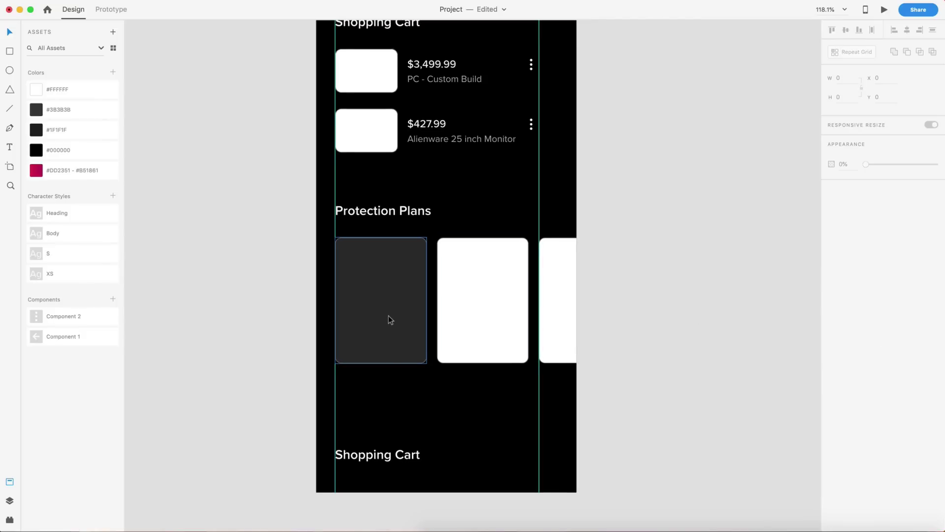
{"action": "scroll", "coordinate": [389, 320], "scroll_direction": "down", "scroll_amount": 1}
{"action": "left_click", "coordinate": [372, 452]}
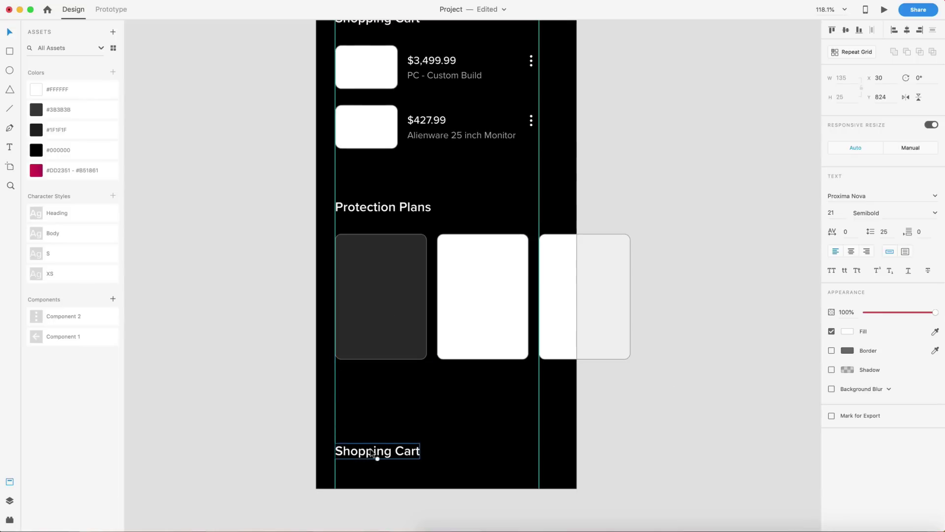
{"action": "type", "text": "$4,027.97"}
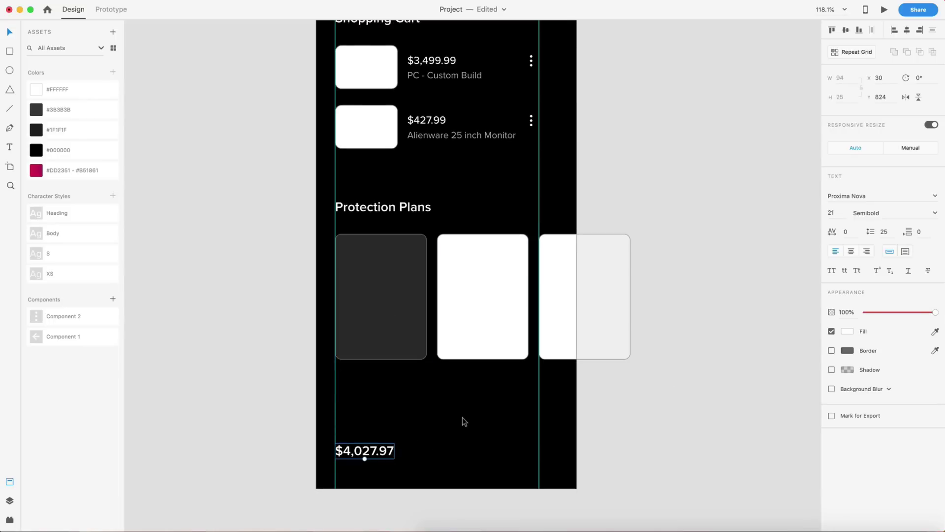
Duplicate the $4,027.97 total just above itself and retype the copy as 'Estimated Total'
{"action": "left_click", "coordinate": [481, 429]}
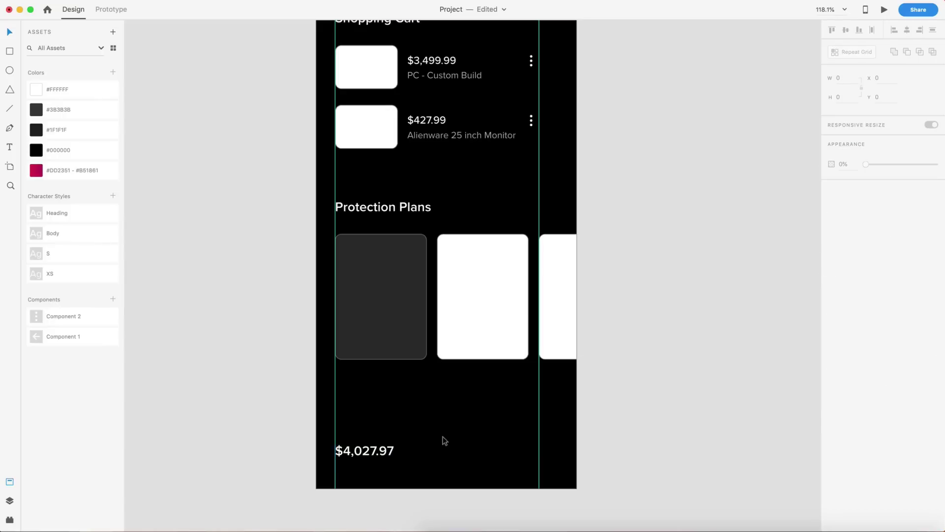
{"action": "left_click_drag", "start_coordinate": [347, 454], "coordinate": [348, 439]}
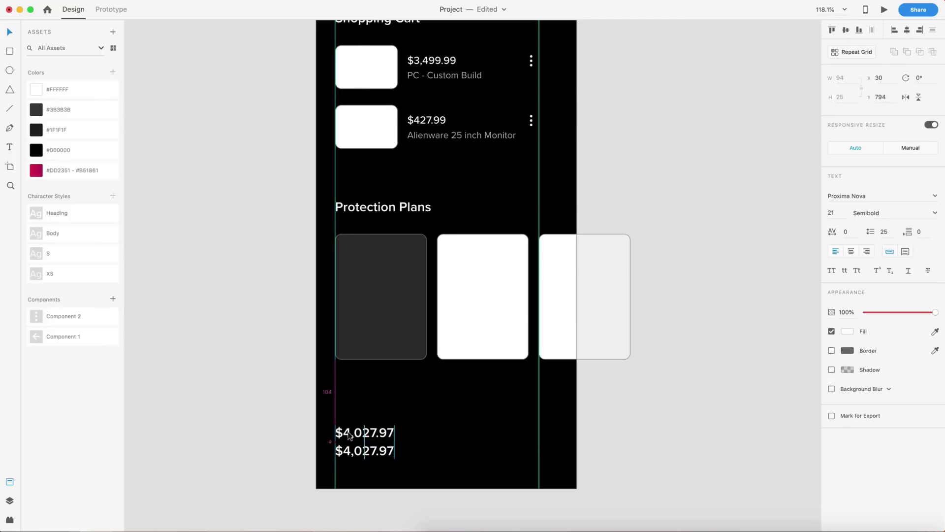
{"action": "double_click", "coordinate": [354, 434]}
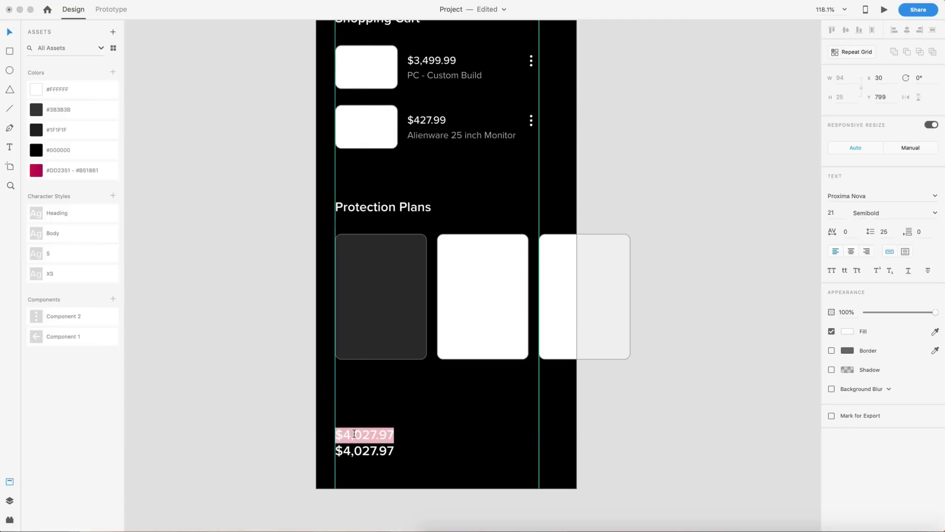
{"action": "type", "text": "Est"}
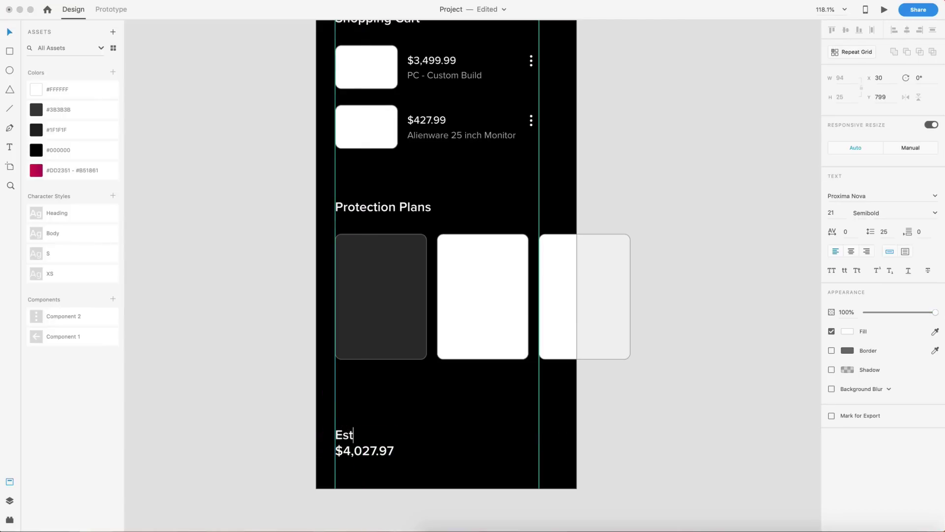
{"action": "type", "text": "imated Total"}
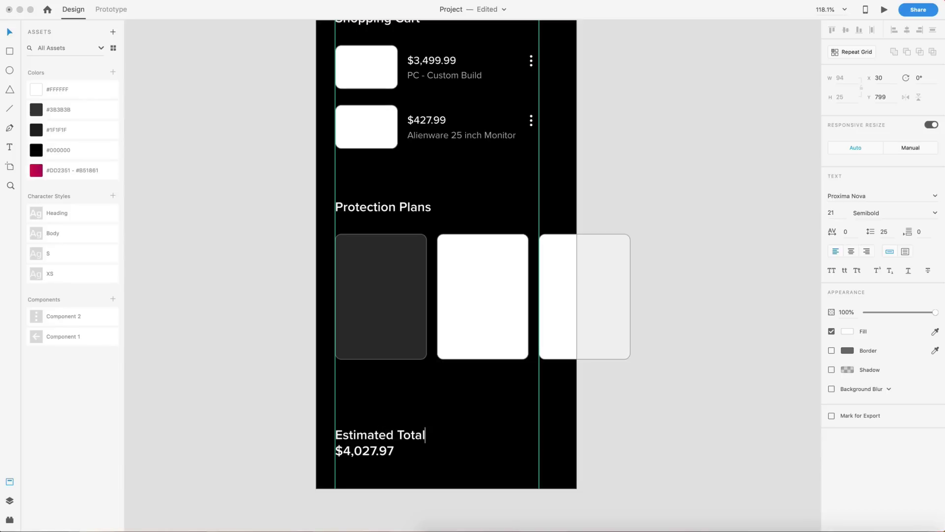
{"action": "key", "text": "Escape"}
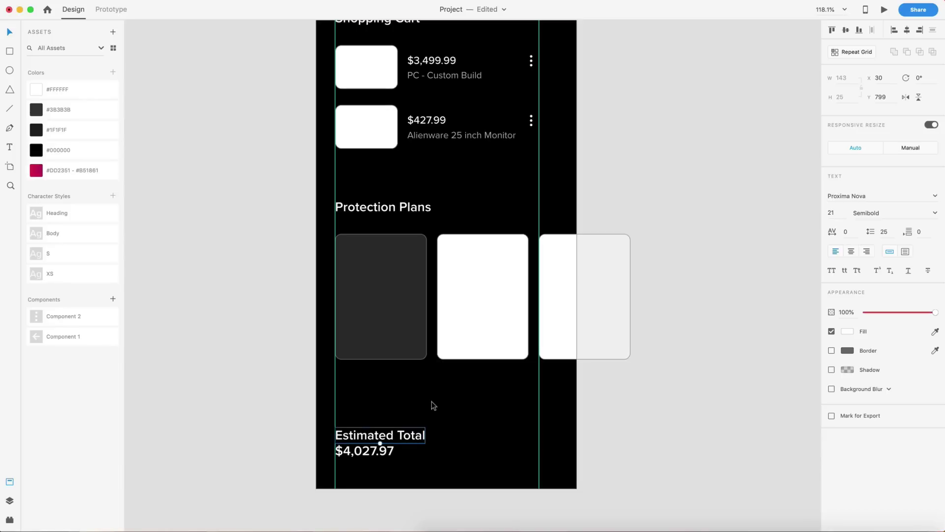
{"action": "scroll", "coordinate": [427, 401], "scroll_direction": "up", "scroll_amount": 1}
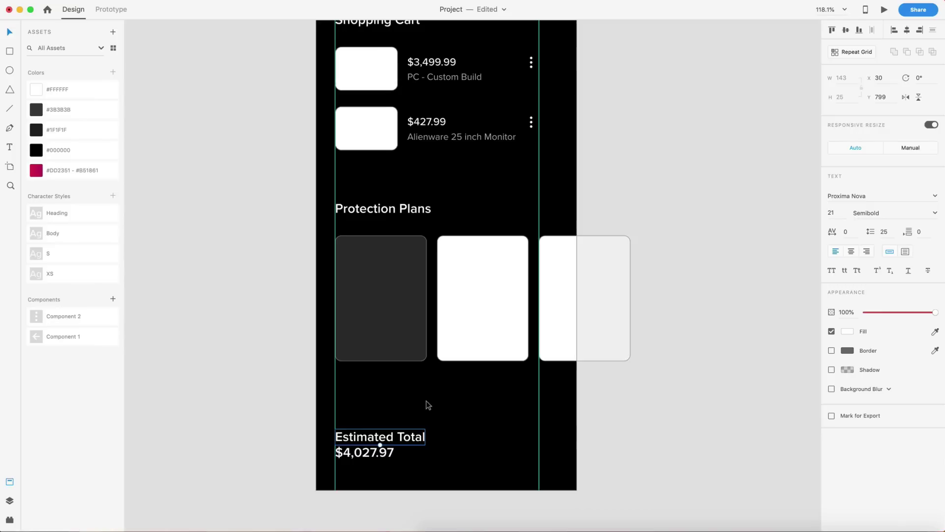
Apply the XS character style to the Estimated Total label and set its opacity to 70%
{"action": "left_click", "coordinate": [78, 278]}
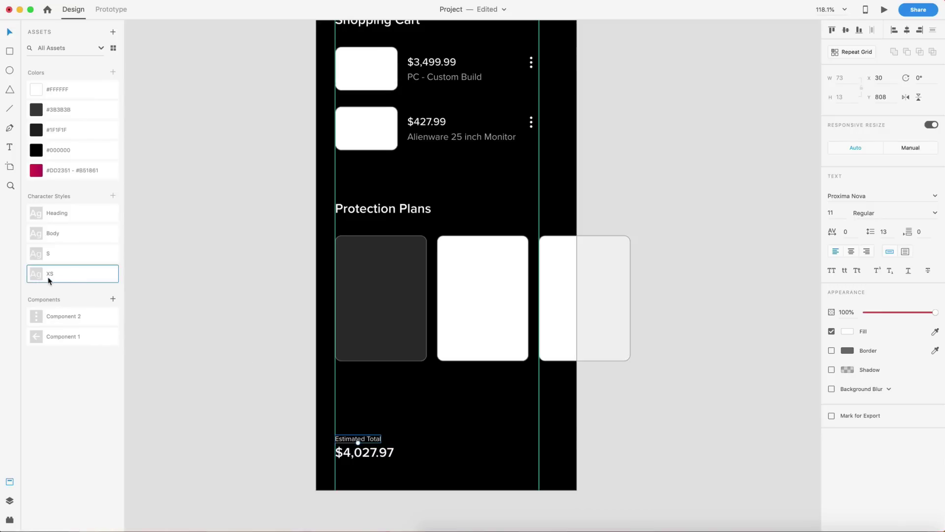
{"action": "left_click", "coordinate": [364, 452]}
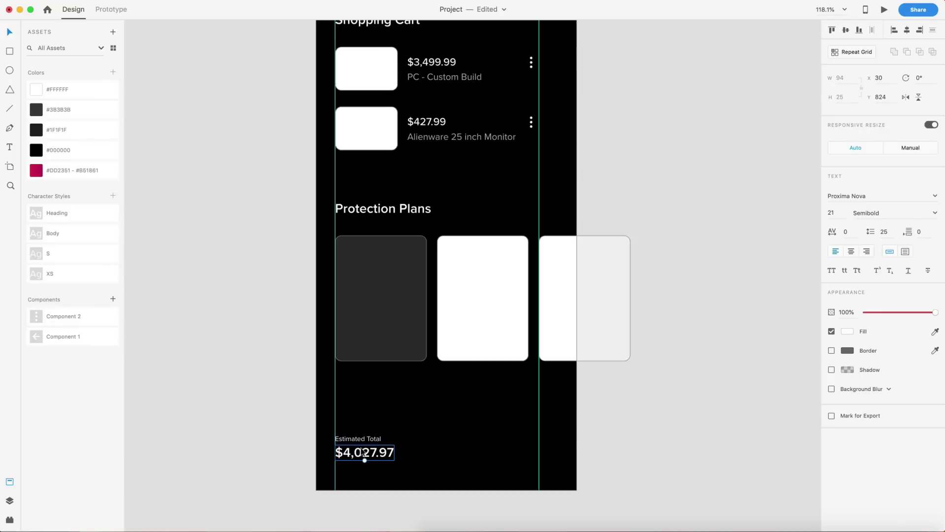
{"action": "left_click", "coordinate": [358, 438]}
{"action": "left_click_drag", "start_coordinate": [932, 315], "coordinate": [914, 315]}
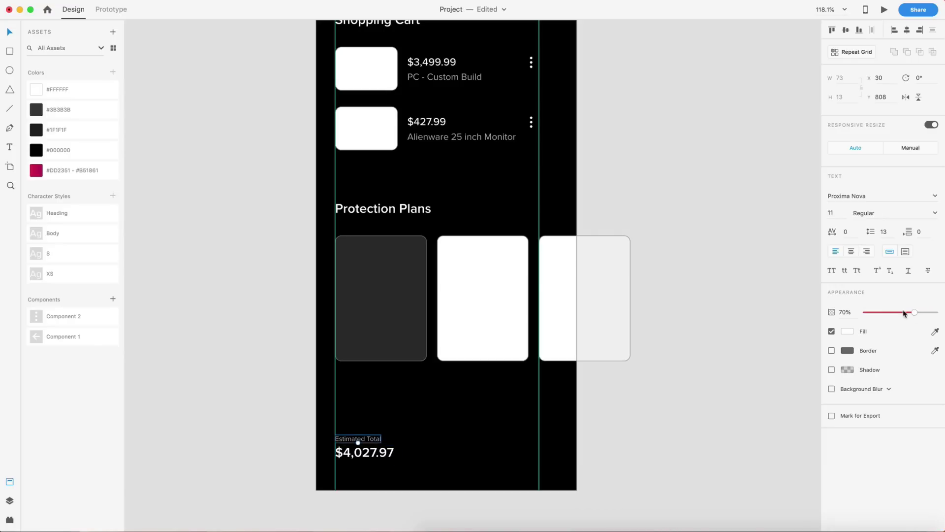
{"action": "left_click", "coordinate": [416, 384]}
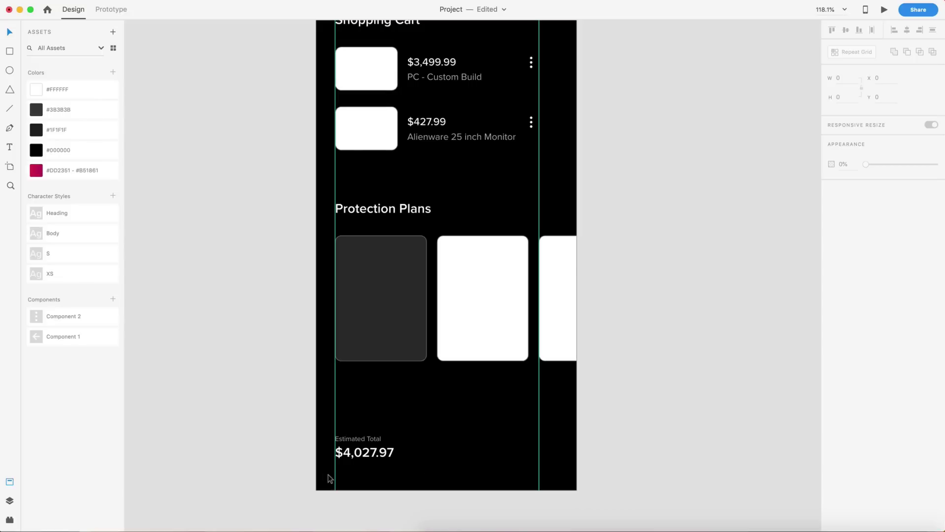
Nudge the Estimated Total label down one pixel
{"action": "scroll", "coordinate": [321, 471], "scroll_direction": "up", "scroll_amount": 5}
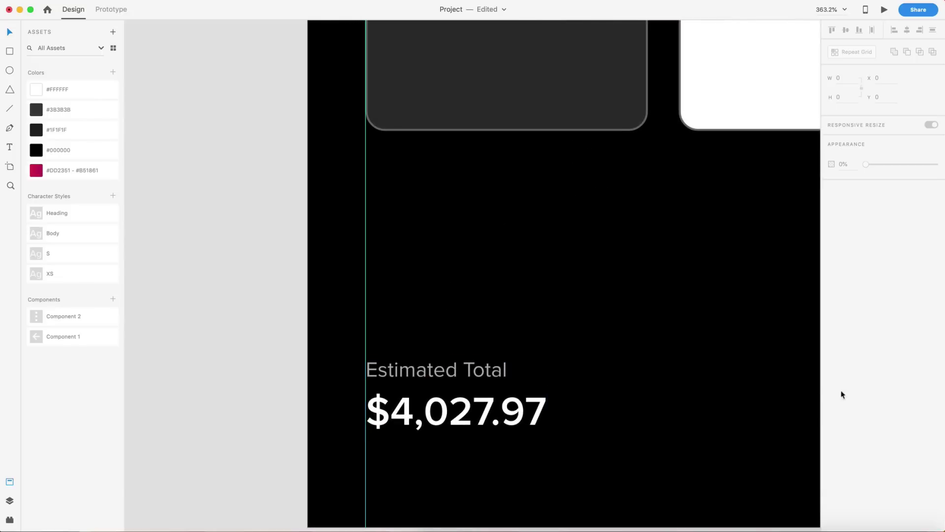
{"action": "left_click", "coordinate": [465, 369]}
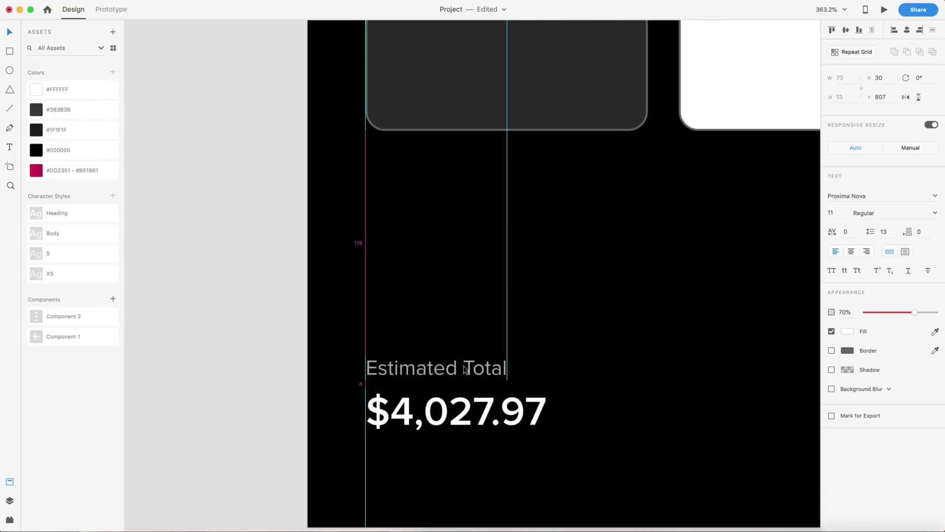
{"action": "scroll", "coordinate": [608, 372], "scroll_direction": "down", "scroll_amount": 5}
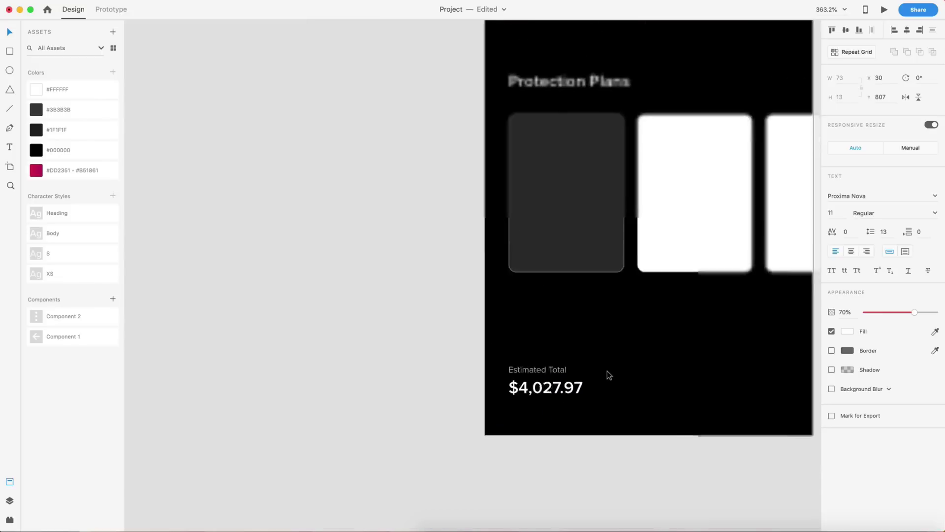
{"action": "scroll", "coordinate": [606, 378], "scroll_direction": "up", "scroll_amount": 3}
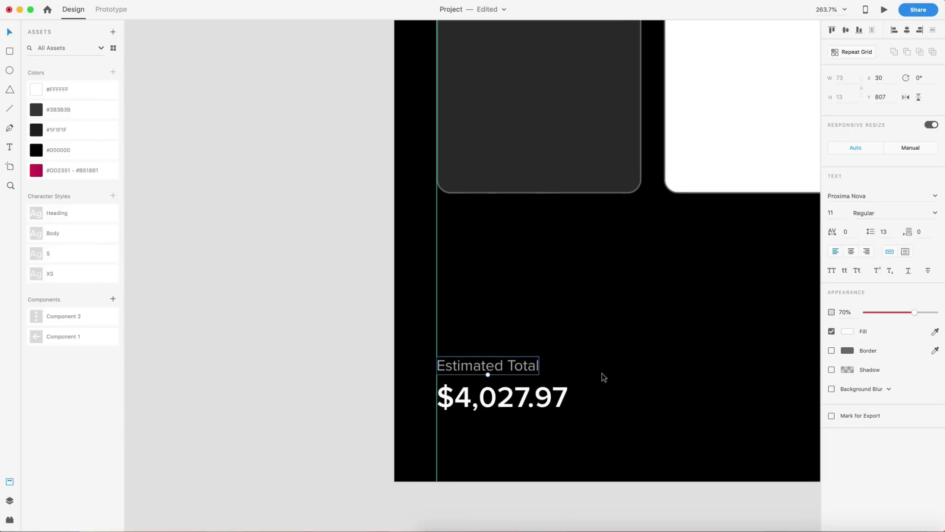
{"action": "key", "text": "Down"}
{"action": "left_click", "coordinate": [604, 377]}
Select the label and $4,027.97 total together and move them up slightly
{"action": "scroll", "coordinate": [604, 377], "scroll_direction": "down", "scroll_amount": 4}
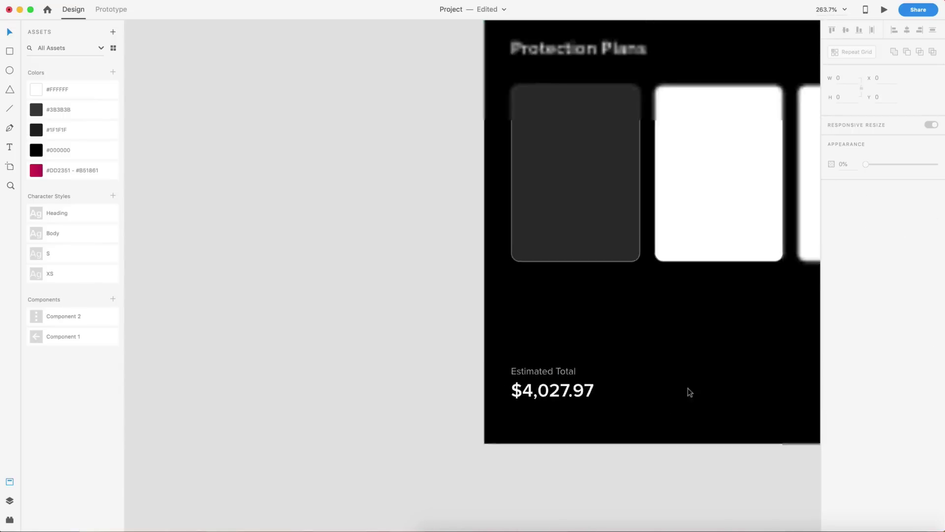
{"action": "scroll", "coordinate": [691, 394], "scroll_direction": "up", "scroll_amount": 2}
{"action": "scroll", "coordinate": [692, 394], "scroll_direction": "right", "scroll_amount": 5}
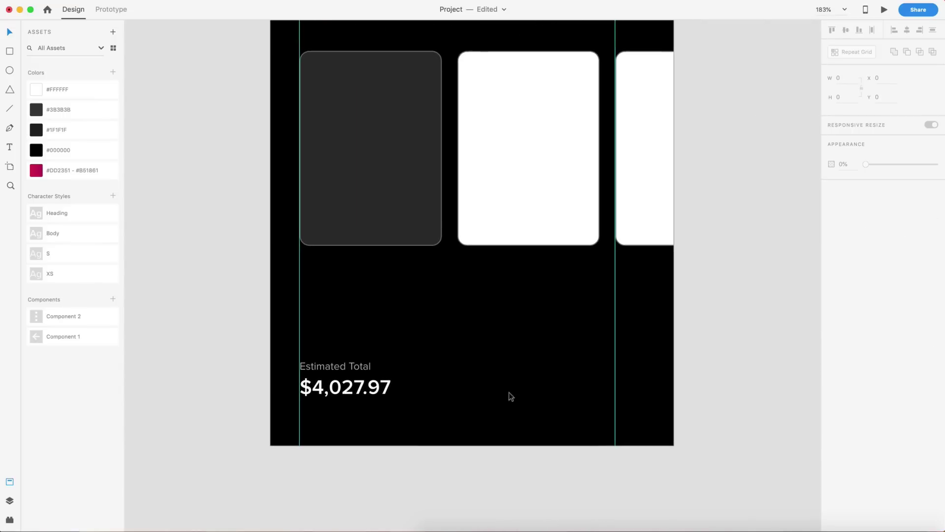
{"action": "left_click", "coordinate": [324, 391]}
{"action": "key", "text": "alt"}
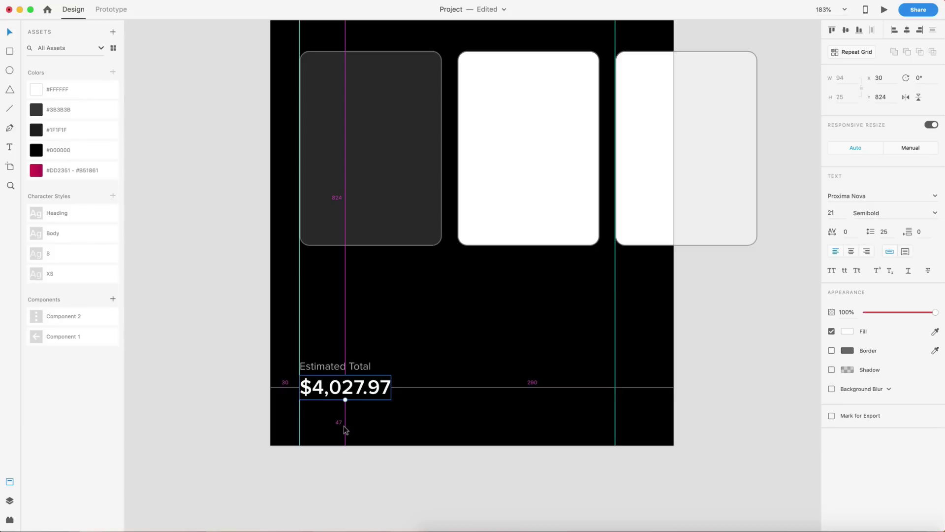
{"action": "left_click_drag", "start_coordinate": [411, 426], "coordinate": [306, 354]}
{"action": "key", "text": "Up"}
{"action": "key", "text": "Up"}
{"action": "key", "text": "Up"}
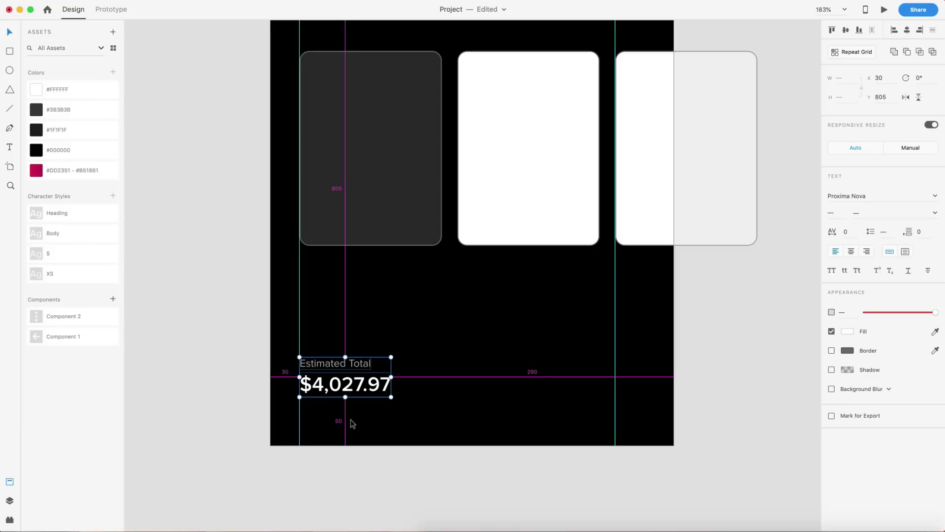
{"action": "left_click", "coordinate": [466, 400]}
{"action": "key", "text": "super+0"}
{"action": "scroll", "coordinate": [463, 399], "scroll_direction": "up", "scroll_amount": 4}
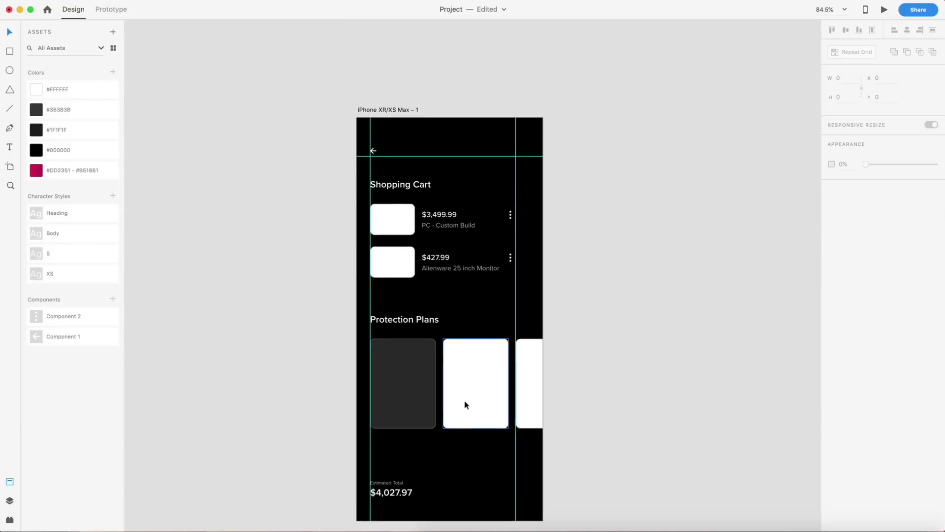
{"action": "scroll", "coordinate": [465, 400], "scroll_direction": "down", "scroll_amount": 5}
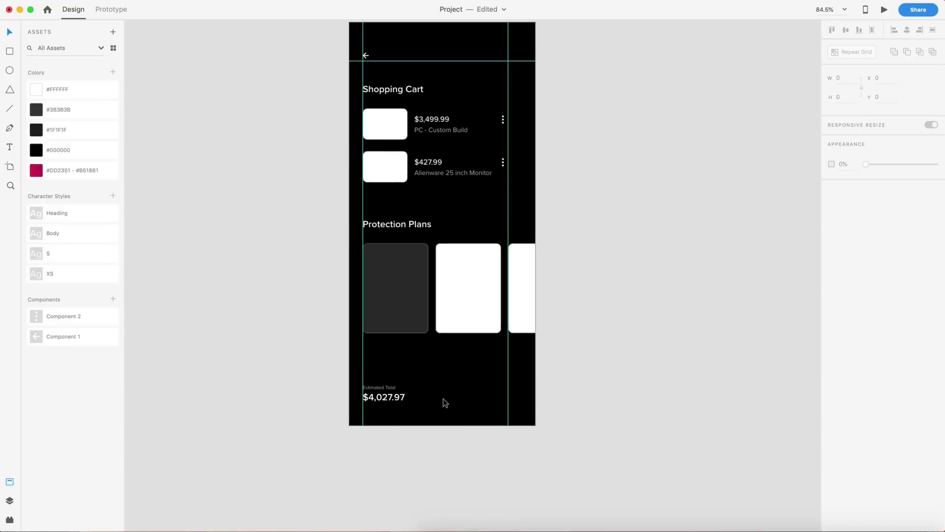
{"action": "scroll", "coordinate": [458, 399], "scroll_direction": "up", "scroll_amount": 5}
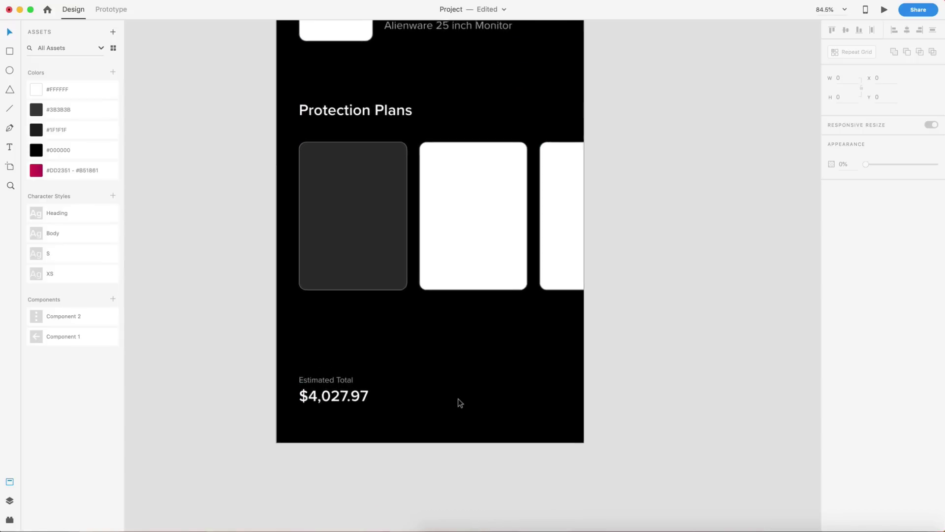
{"action": "left_click", "coordinate": [10, 51]}
{"action": "left_click_drag", "start_coordinate": [426, 367], "coordinate": [540, 406]}
{"action": "key", "text": "Escape"}
{"action": "scroll", "coordinate": [463, 335], "scroll_direction": "down", "scroll_amount": 1}
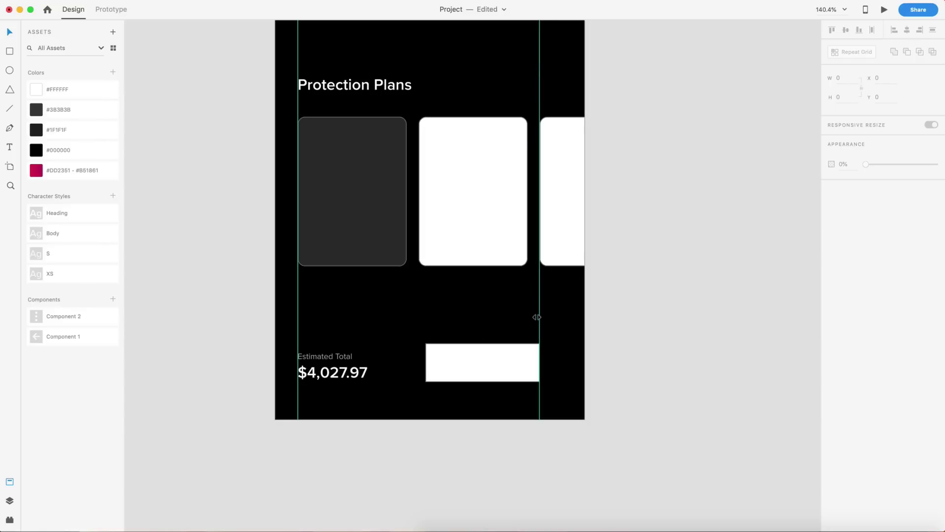
{"action": "left_click", "coordinate": [482, 365]}
{"action": "key", "text": "Escape"}
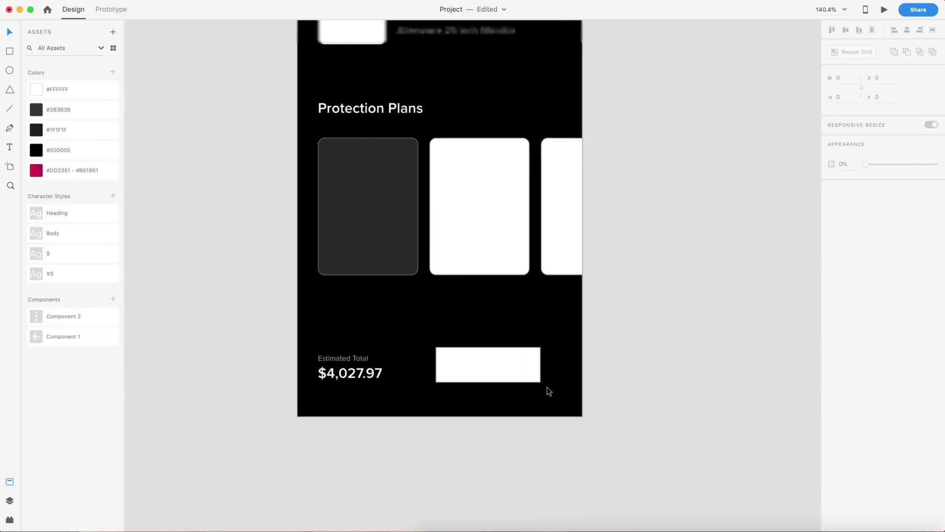
{"action": "scroll", "coordinate": [547, 386], "scroll_direction": "up", "scroll_amount": 3}
{"action": "scroll", "coordinate": [513, 362], "scroll_direction": "down", "scroll_amount": 3}
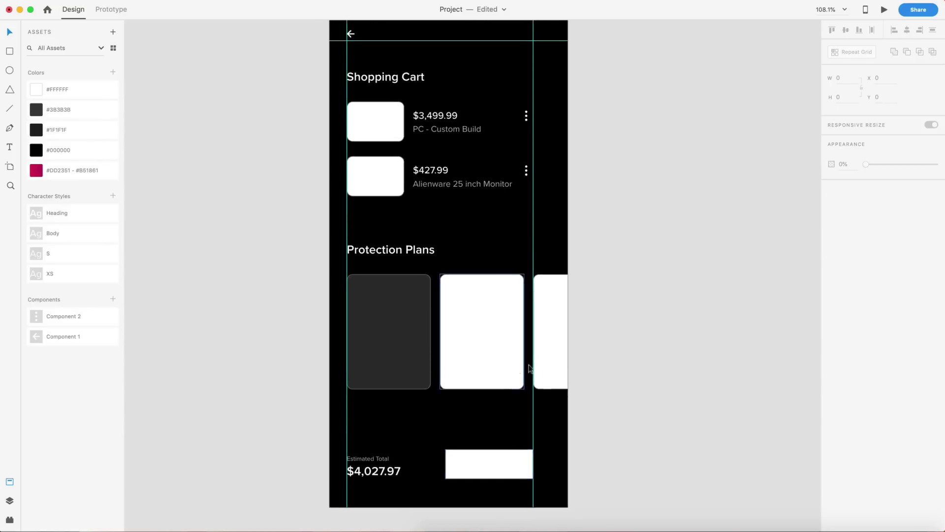
{"action": "scroll", "coordinate": [541, 320], "scroll_direction": "down", "scroll_amount": 5}
{"action": "scroll", "coordinate": [517, 369], "scroll_direction": "up", "scroll_amount": 3}
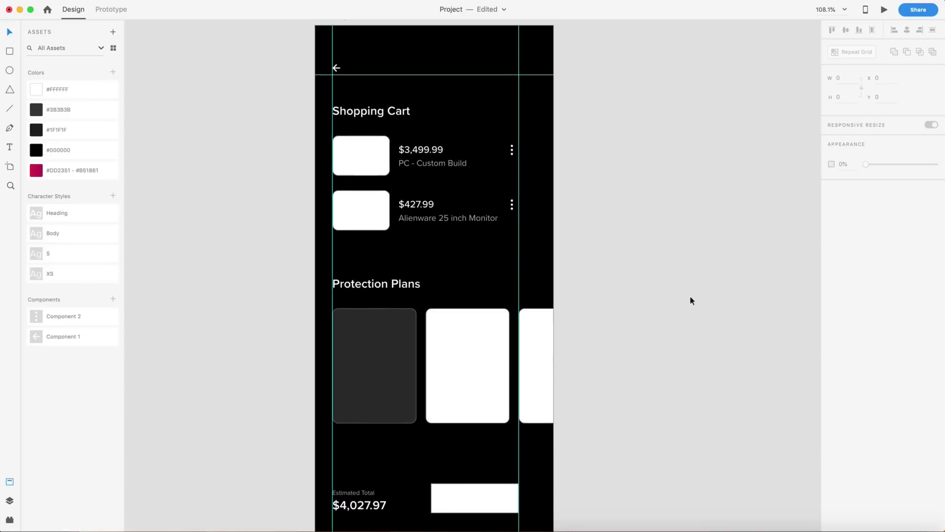
{"action": "scroll", "coordinate": [689, 298], "scroll_direction": "down", "scroll_amount": 3}
{"action": "scroll", "coordinate": [689, 294], "scroll_direction": "right", "scroll_amount": 3}
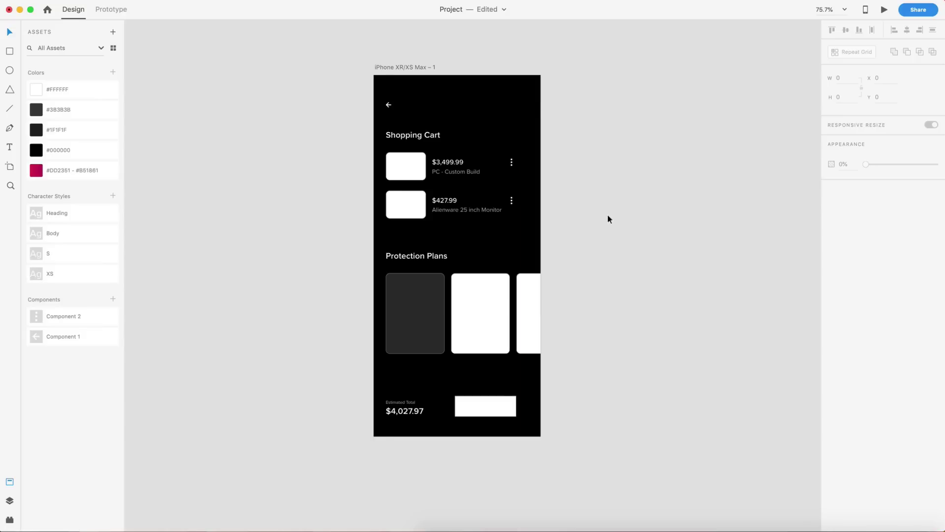
{"action": "left_click", "coordinate": [883, 10]}
{"action": "left_click_drag", "start_coordinate": [607, 20], "coordinate": [721, 29]}
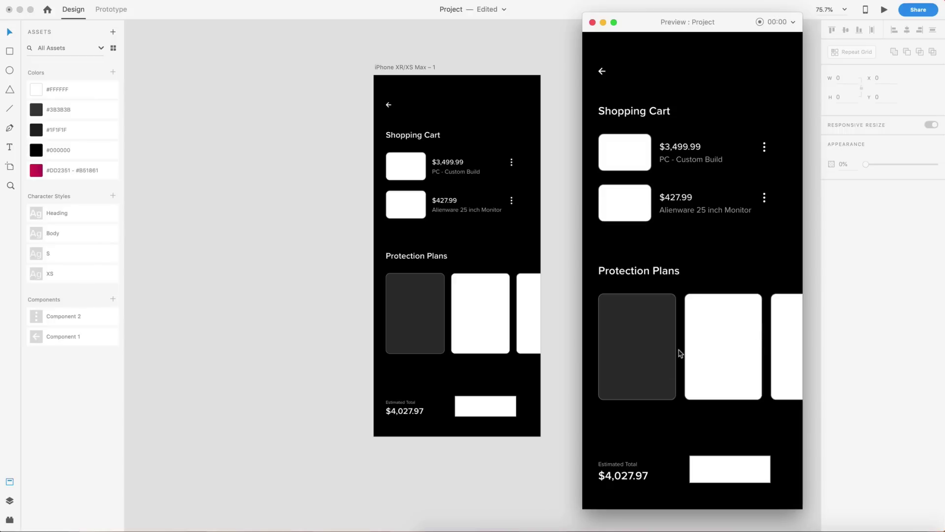
Close the preview, rename the cart artboard 'Wireframe', and save the project
{"action": "left_click", "coordinate": [593, 22]}
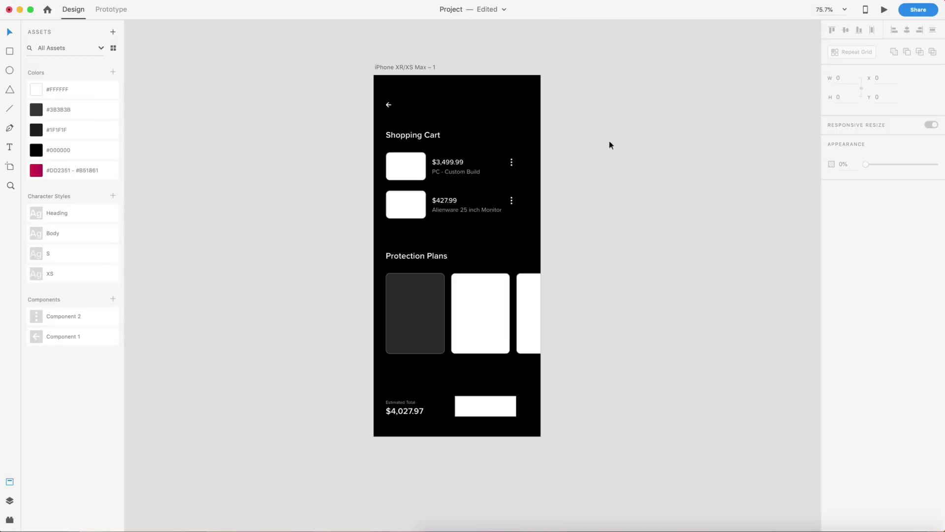
{"action": "left_click", "coordinate": [431, 66]}
{"action": "double_click", "coordinate": [432, 66]}
{"action": "type", "text": "Wir"}
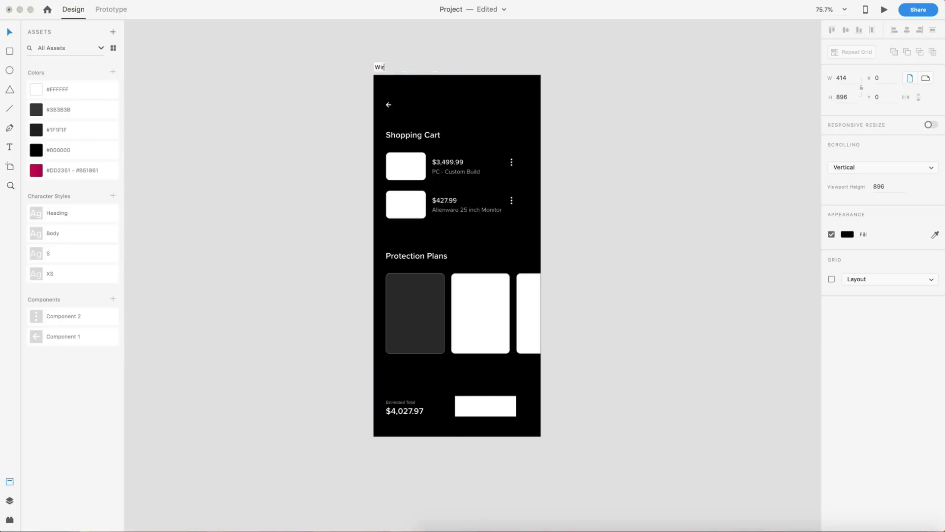
{"action": "type", "text": "eframe"}
{"action": "key", "text": "Return"}
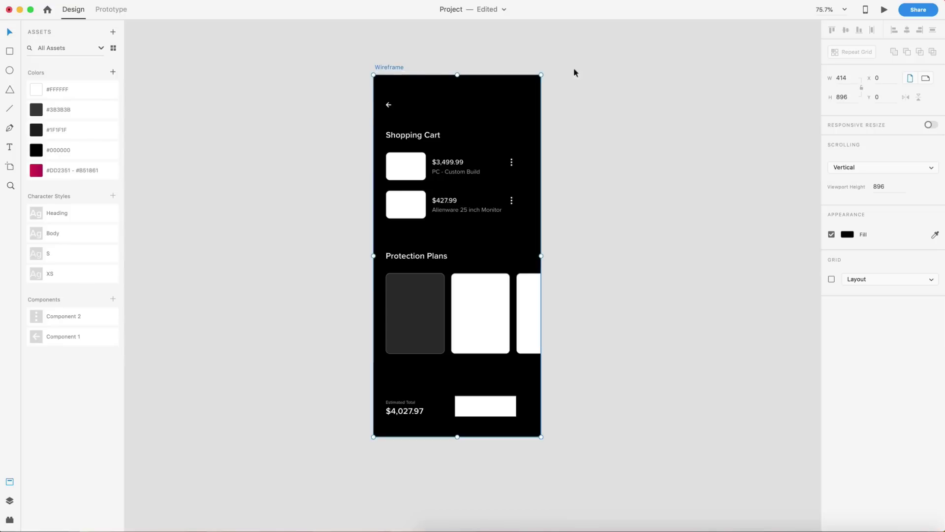
{"action": "left_click", "coordinate": [575, 73]}
{"action": "key", "text": "ctrl+s"}
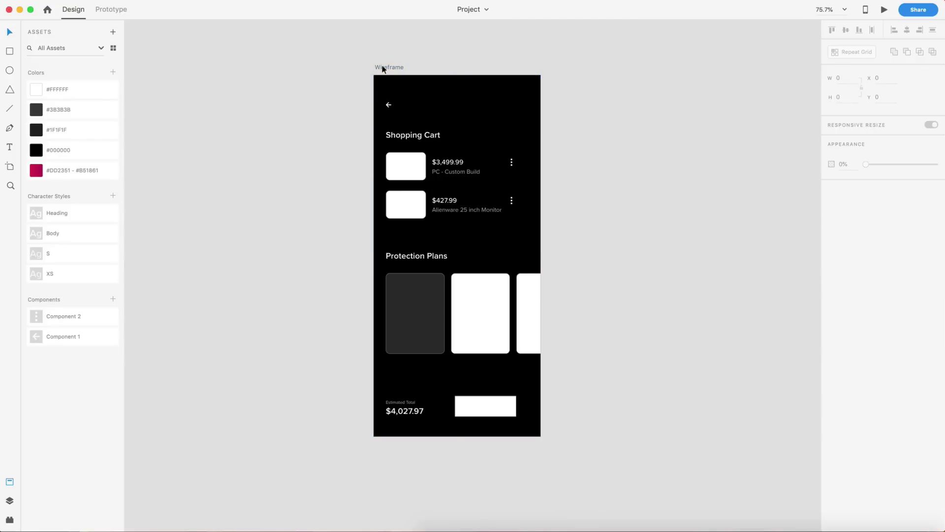
Duplicate the Wireframe artboard and name the copy 'Design'
{"action": "left_click", "coordinate": [383, 69]}
{"action": "key", "text": "super+d"}
{"action": "double_click", "coordinate": [579, 67]}
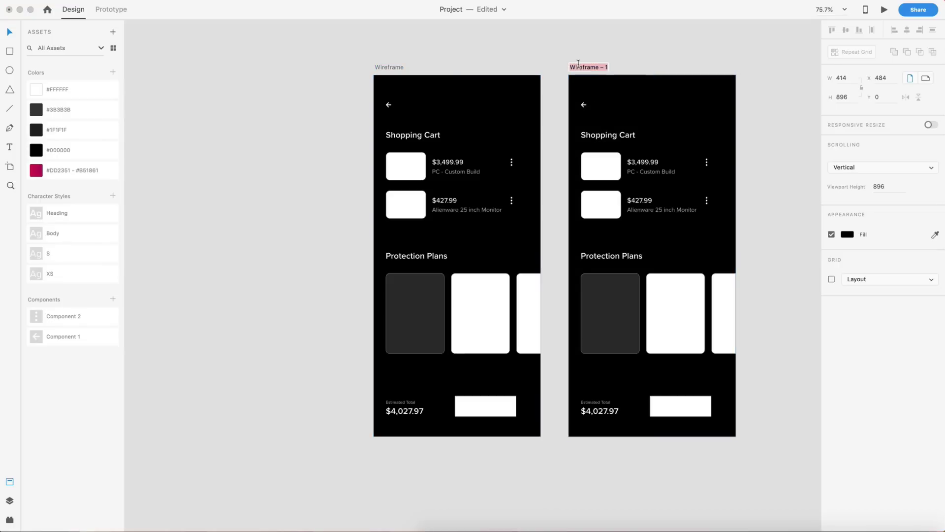
{"action": "type", "text": "Design"}
{"action": "key", "text": "Return"}
{"action": "left_click", "coordinate": [386, 67]}
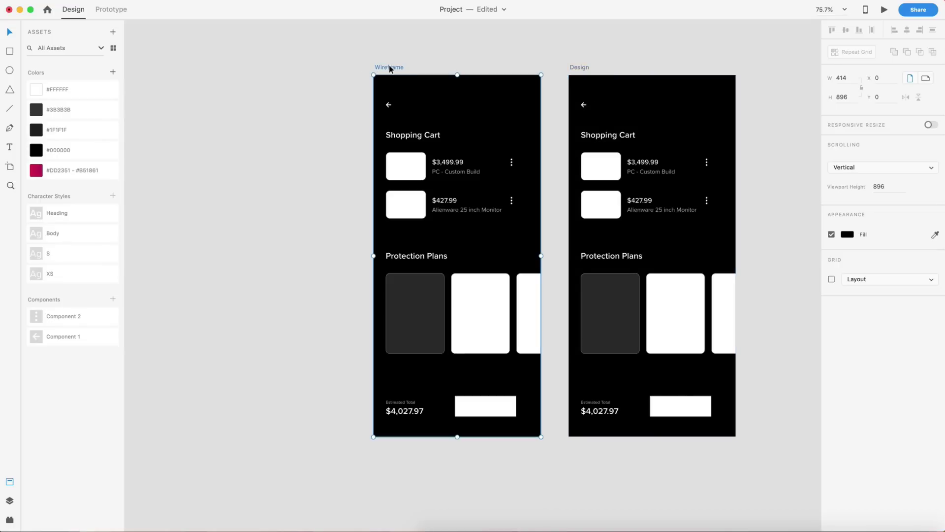
{"action": "left_click", "coordinate": [638, 61]}
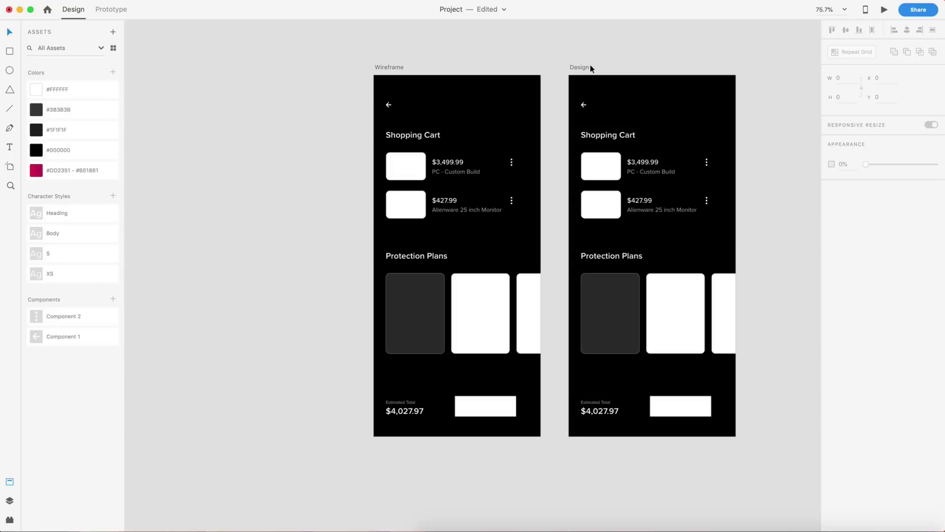
{"action": "left_click", "coordinate": [584, 67]}
Delete the two white Protection Plans cards on the Design artboard
{"action": "scroll", "coordinate": [778, 95], "scroll_direction": "right", "scroll_amount": 3}
{"action": "left_click", "coordinate": [696, 174]}
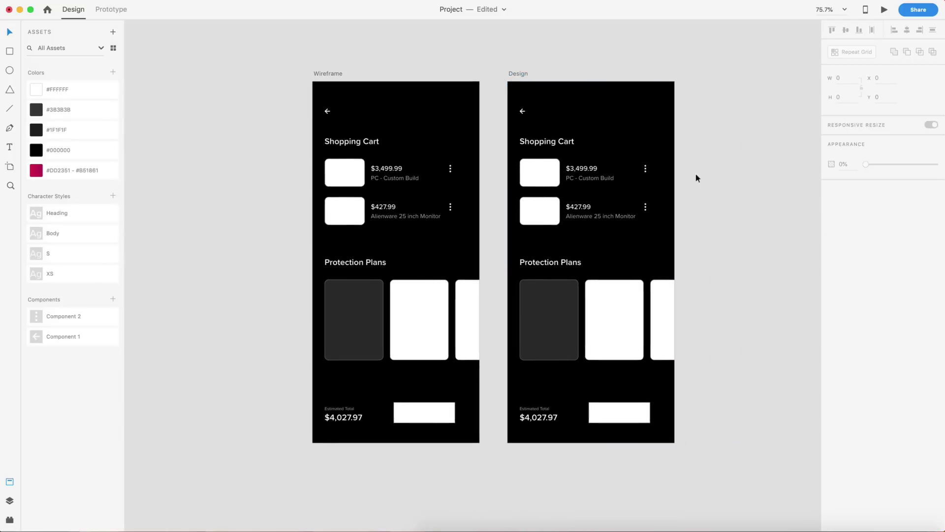
{"action": "scroll", "coordinate": [693, 194], "scroll_direction": "up", "scroll_amount": 5}
{"action": "scroll", "coordinate": [694, 194], "scroll_direction": "left", "scroll_amount": 2}
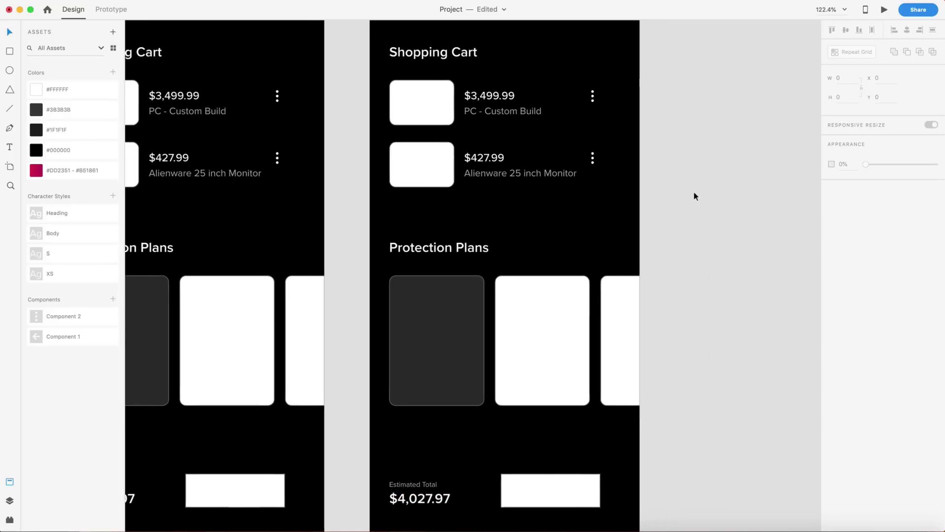
{"action": "scroll", "coordinate": [695, 194], "scroll_direction": "up", "scroll_amount": 3}
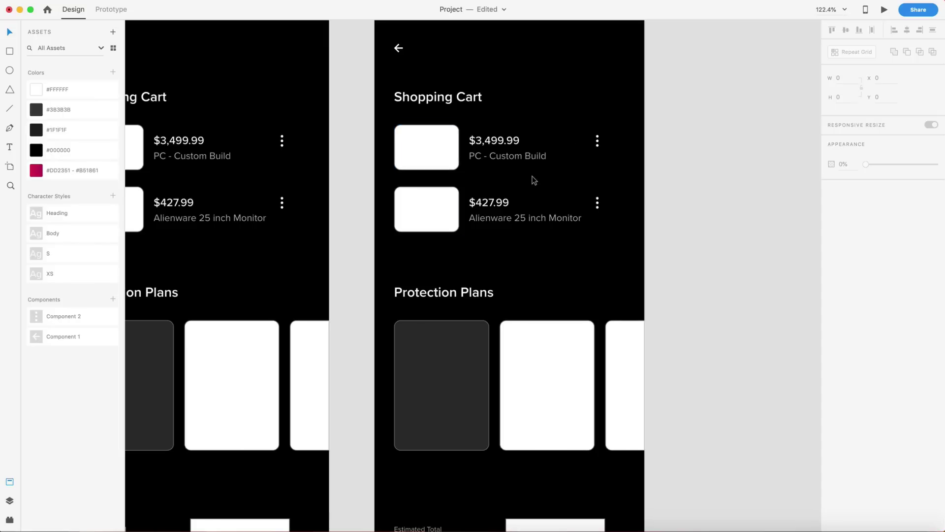
{"action": "scroll", "coordinate": [533, 178], "scroll_direction": "down", "scroll_amount": 5}
{"action": "scroll", "coordinate": [533, 178], "scroll_direction": "right", "scroll_amount": 1}
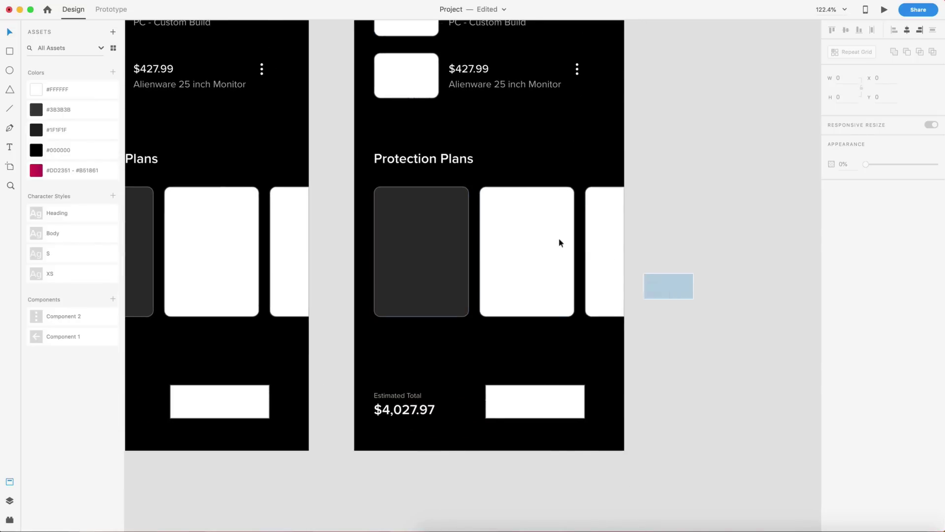
{"action": "left_click_drag", "start_coordinate": [559, 243], "coordinate": [529, 231]}
{"action": "key", "text": "Delete"}
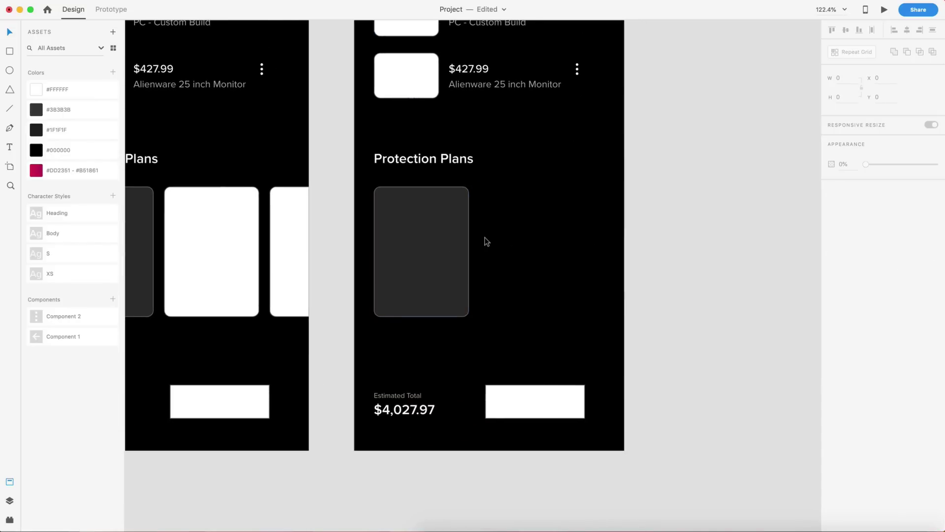
Widen the dark plan card slightly and repeat it rightward into a row
{"action": "scroll", "coordinate": [484, 237], "scroll_direction": "up", "scroll_amount": 5}
{"action": "left_click", "coordinate": [420, 231]}
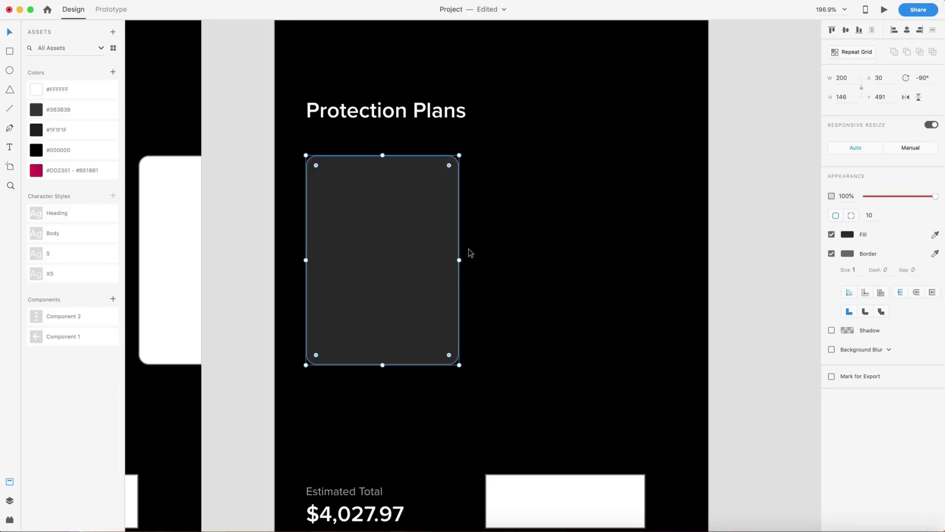
{"action": "left_click_drag", "start_coordinate": [460, 260], "coordinate": [469, 259]}
{"action": "left_click", "coordinate": [559, 276]}
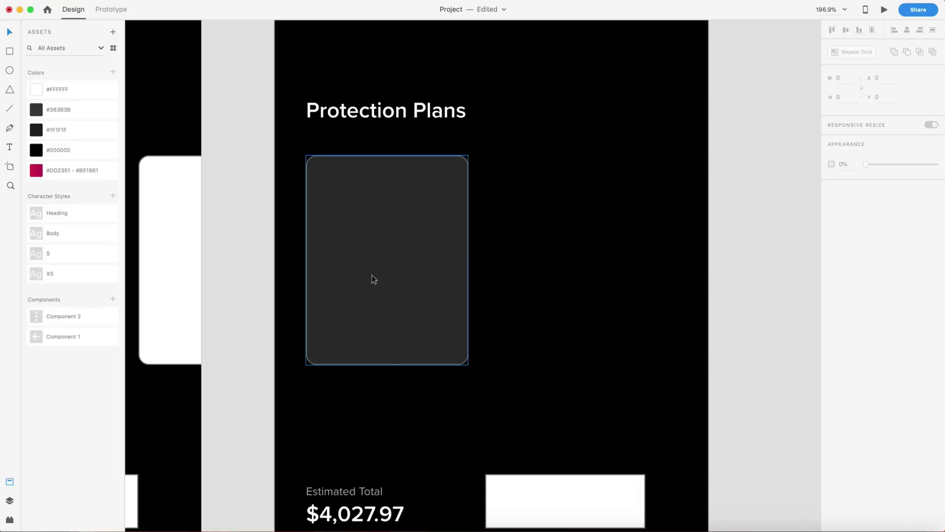
{"action": "left_click_drag", "start_coordinate": [374, 276], "coordinate": [704, 265]}
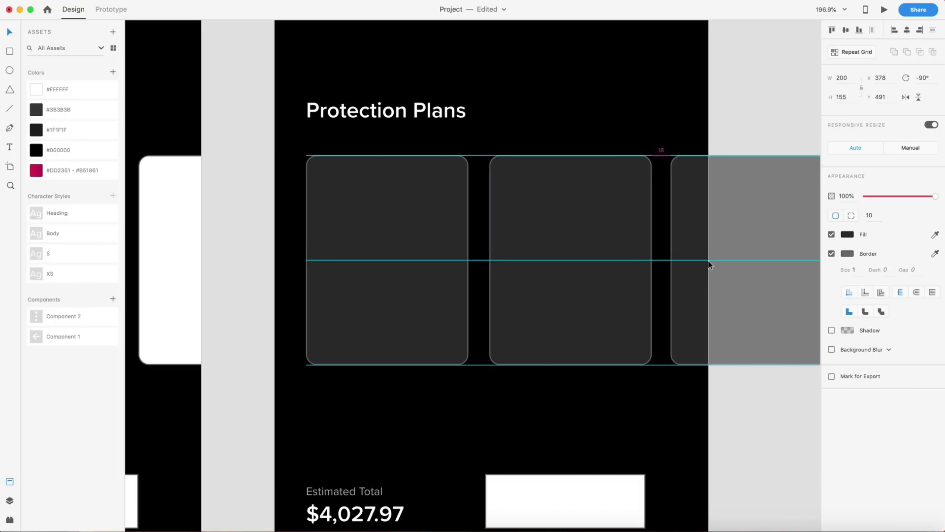
Remove the border from the repeated Protection Plans cards
{"action": "key", "text": "Escape"}
{"action": "scroll", "coordinate": [729, 296], "scroll_direction": "down", "scroll_amount": 5}
{"action": "scroll", "coordinate": [752, 326], "scroll_direction": "up", "scroll_amount": 3}
{"action": "scroll", "coordinate": [752, 332], "scroll_direction": "down", "scroll_amount": 2}
{"action": "left_click", "coordinate": [653, 258]}
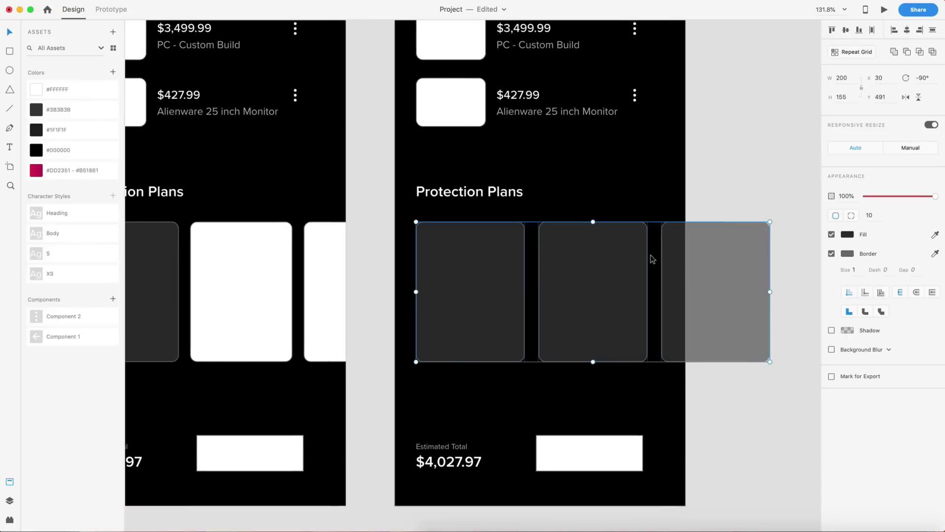
{"action": "left_click", "coordinate": [832, 254]}
{"action": "left_click", "coordinate": [795, 274]}
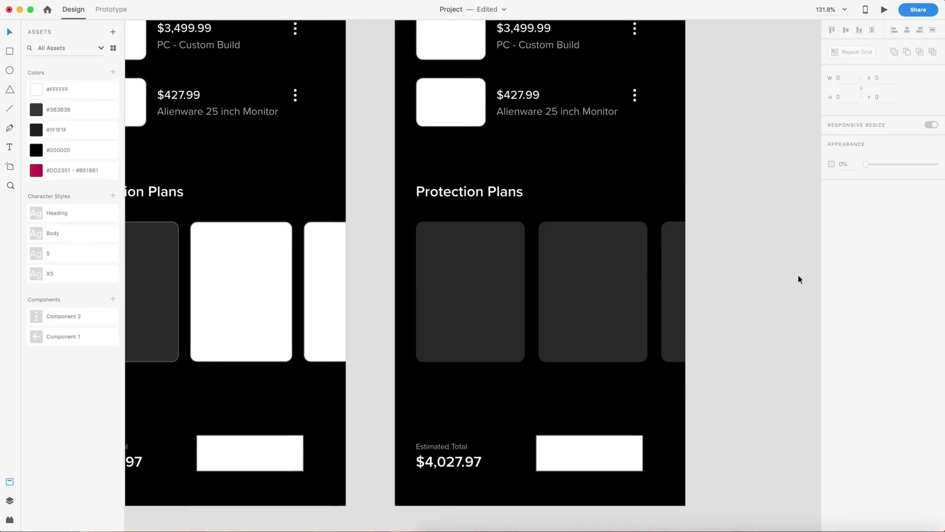
Colour the second and third plan cards #1F1F1F
{"action": "scroll", "coordinate": [798, 275], "scroll_direction": "down", "scroll_amount": 2}
{"action": "scroll", "coordinate": [787, 288], "scroll_direction": "down", "scroll_amount": 1}
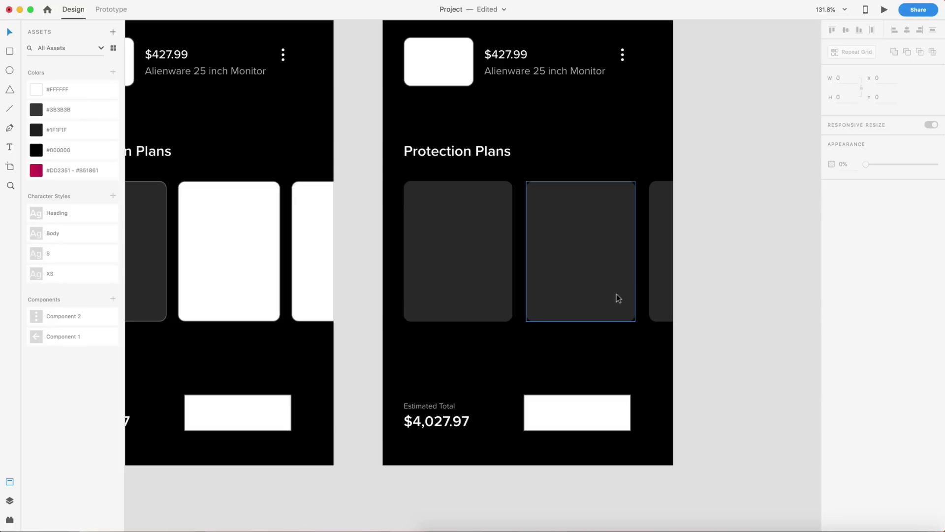
{"action": "left_click", "coordinate": [634, 296]}
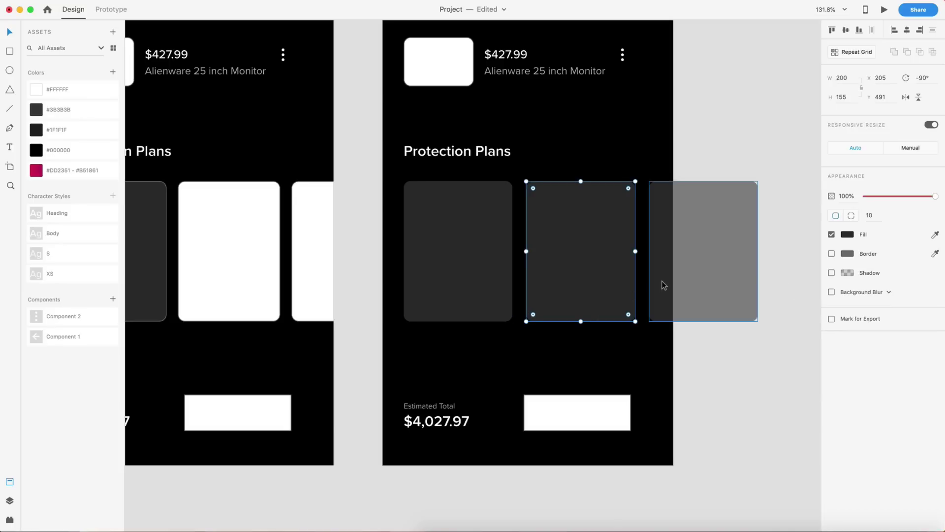
{"action": "left_click", "coordinate": [664, 285], "text": "shift"}
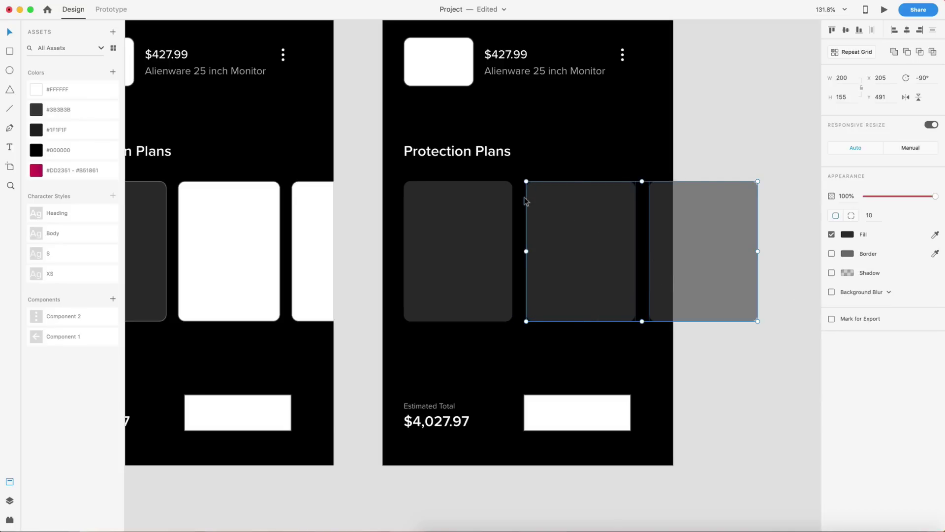
{"action": "left_click", "coordinate": [35, 131]}
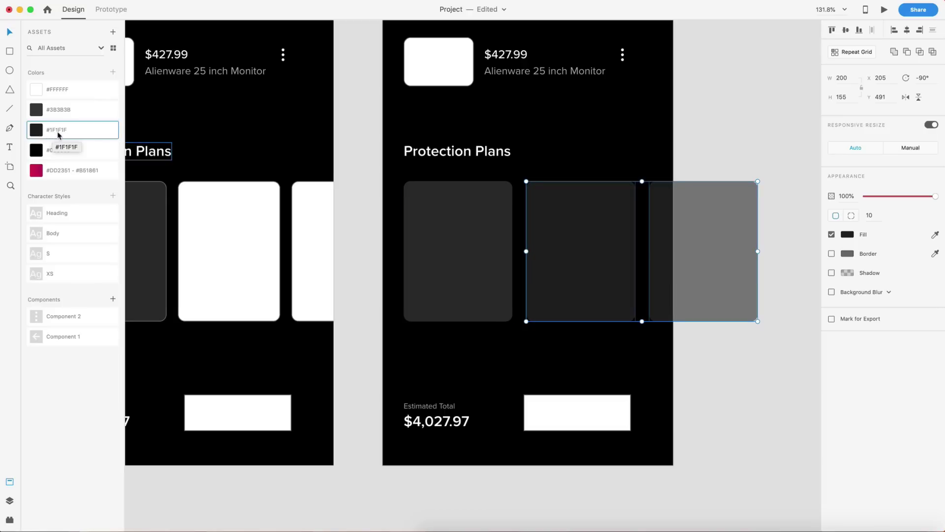
{"action": "left_click", "coordinate": [696, 158]}
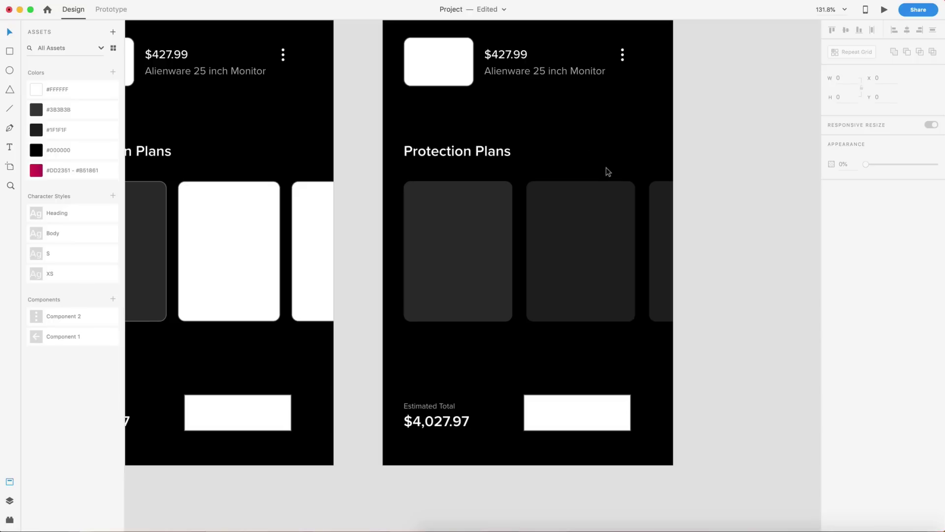
{"action": "left_click", "coordinate": [439, 225]}
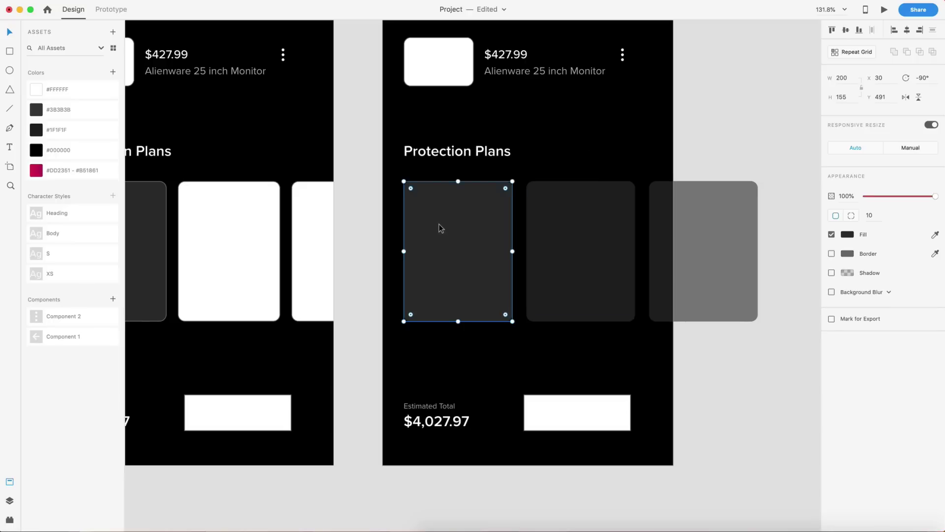
Apply the #DD2351–#B51861 gradient to the first plan card, running top to bottom
{"action": "left_click", "coordinate": [39, 171]}
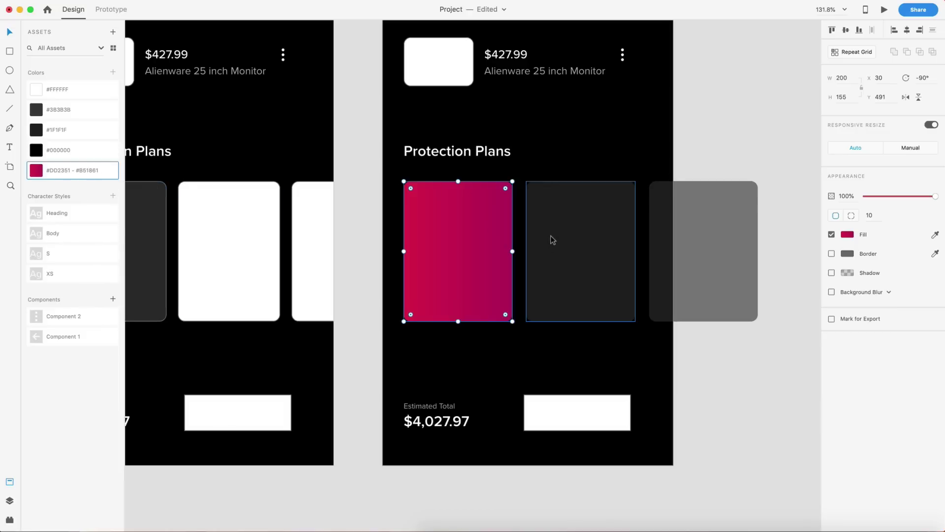
{"action": "left_click", "coordinate": [847, 234]}
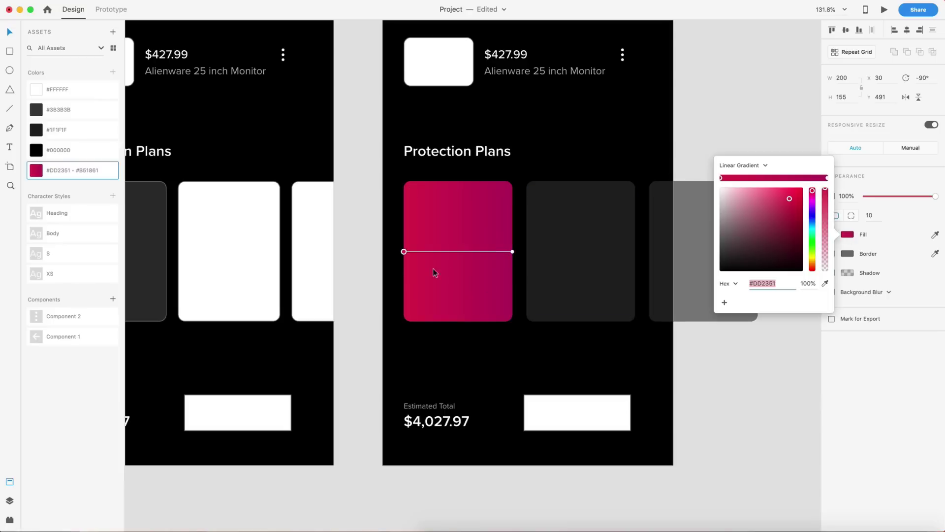
{"action": "left_click_drag", "start_coordinate": [403, 252], "coordinate": [458, 181]}
{"action": "left_click_drag", "start_coordinate": [513, 252], "coordinate": [458, 327]}
{"action": "left_click", "coordinate": [606, 350]}
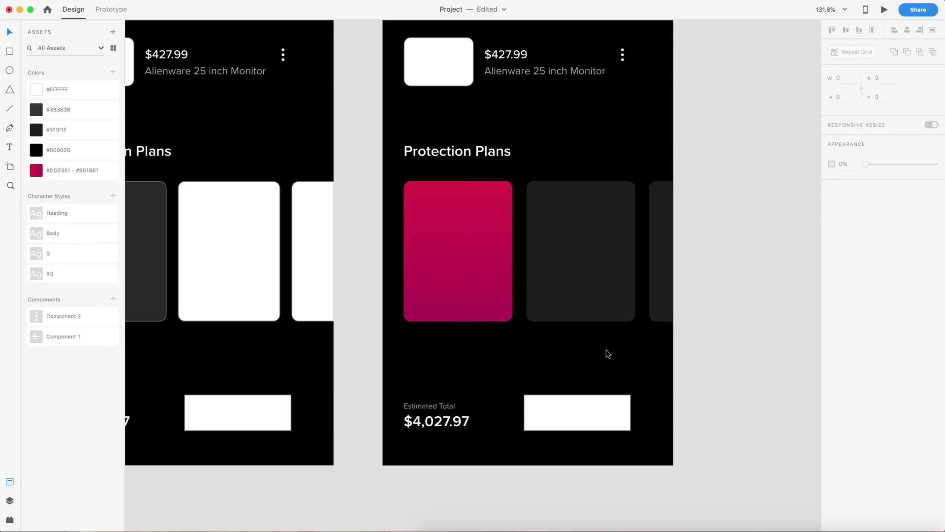
{"action": "scroll", "coordinate": [591, 349], "scroll_direction": "up", "scroll_amount": 5}
{"action": "scroll", "coordinate": [591, 349], "scroll_direction": "left", "scroll_amount": 1}
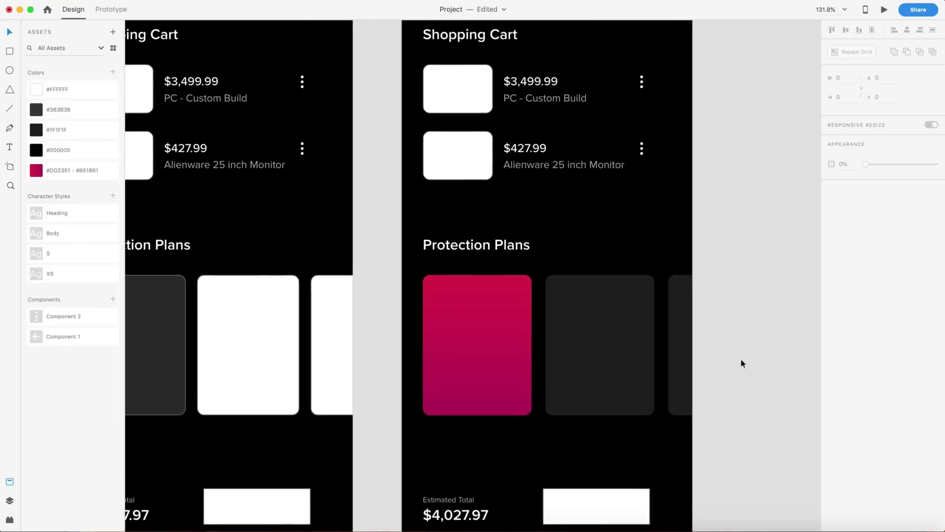
{"action": "scroll", "coordinate": [741, 359], "scroll_direction": "down", "scroll_amount": 1}
{"action": "scroll", "coordinate": [762, 406], "scroll_direction": "down", "scroll_amount": 3}
{"action": "scroll", "coordinate": [761, 406], "scroll_direction": "up", "scroll_amount": 3}
{"action": "scroll", "coordinate": [659, 420], "scroll_direction": "down", "scroll_amount": 2}
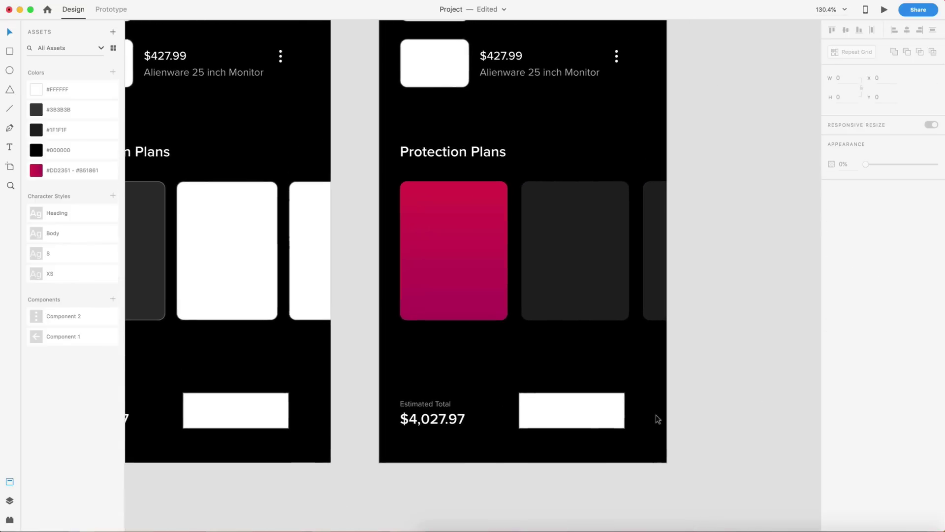
Give the bottom button rectangle the saved crimson gradient with no border
{"action": "left_click", "coordinate": [558, 412]}
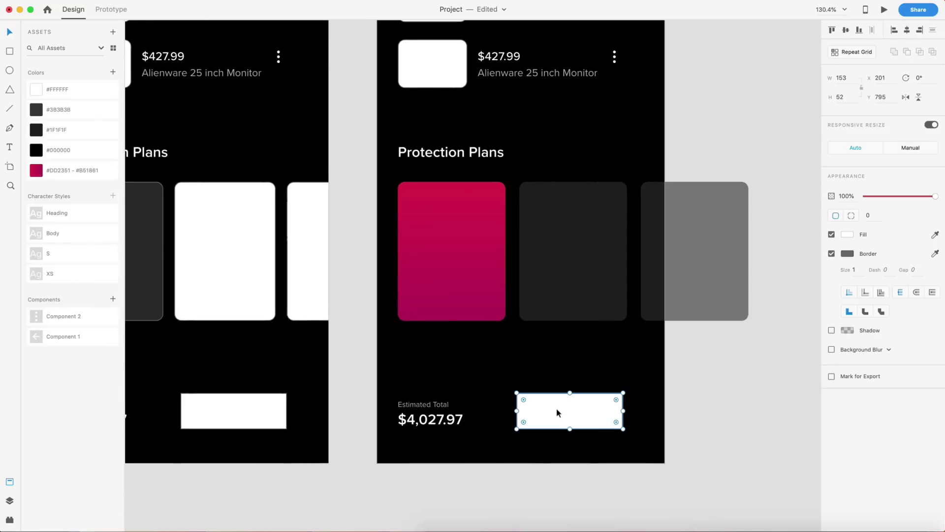
{"action": "left_click", "coordinate": [35, 171]}
{"action": "scroll", "coordinate": [651, 381], "scroll_direction": "down", "scroll_amount": 1}
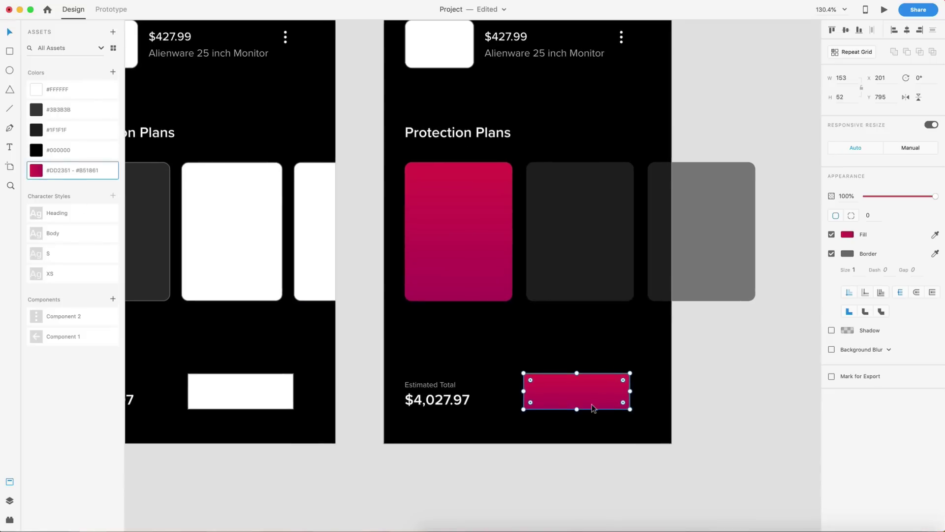
{"action": "scroll", "coordinate": [609, 394], "scroll_direction": "up", "scroll_amount": 3}
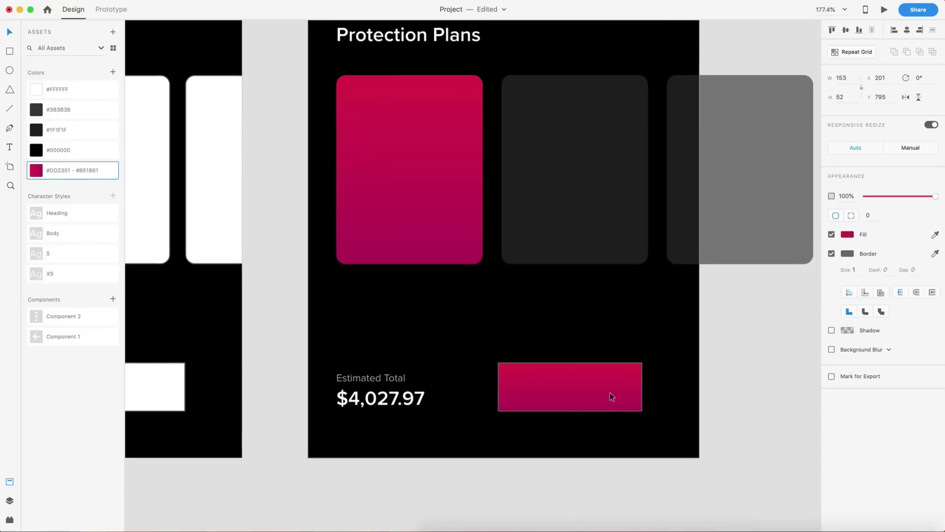
{"action": "left_click", "coordinate": [831, 254]}
Run the button's gradient from its left edge to its right edge
{"action": "left_click", "coordinate": [848, 235]}
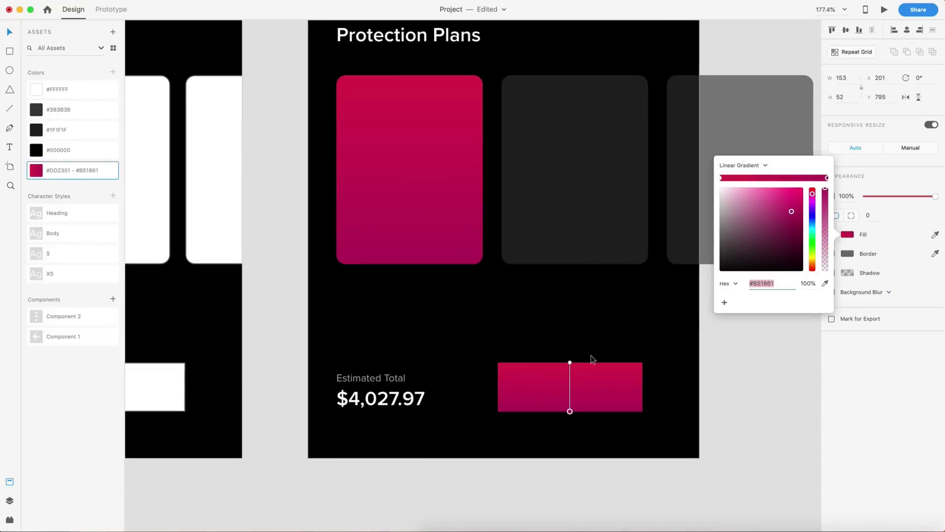
{"action": "left_click_drag", "start_coordinate": [570, 363], "coordinate": [498, 384]}
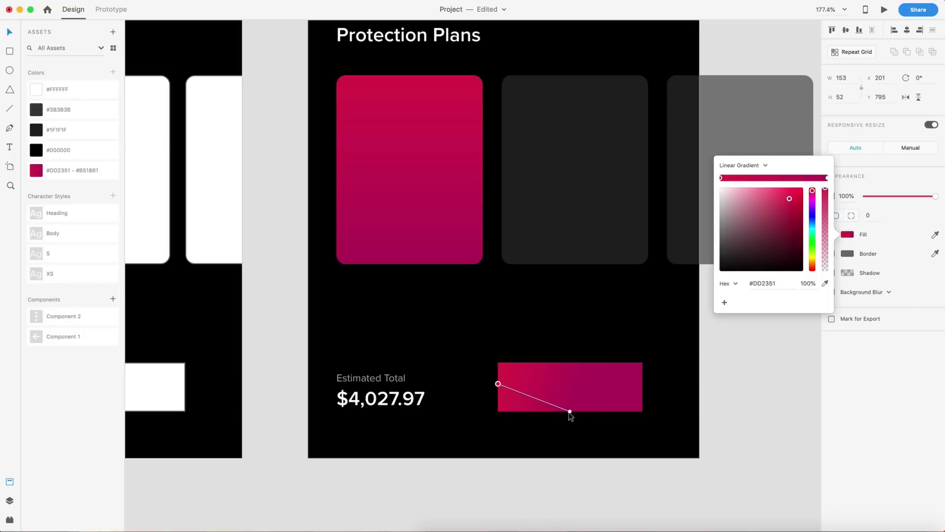
{"action": "left_click_drag", "start_coordinate": [570, 412], "coordinate": [682, 398]}
{"action": "left_click", "coordinate": [749, 400]}
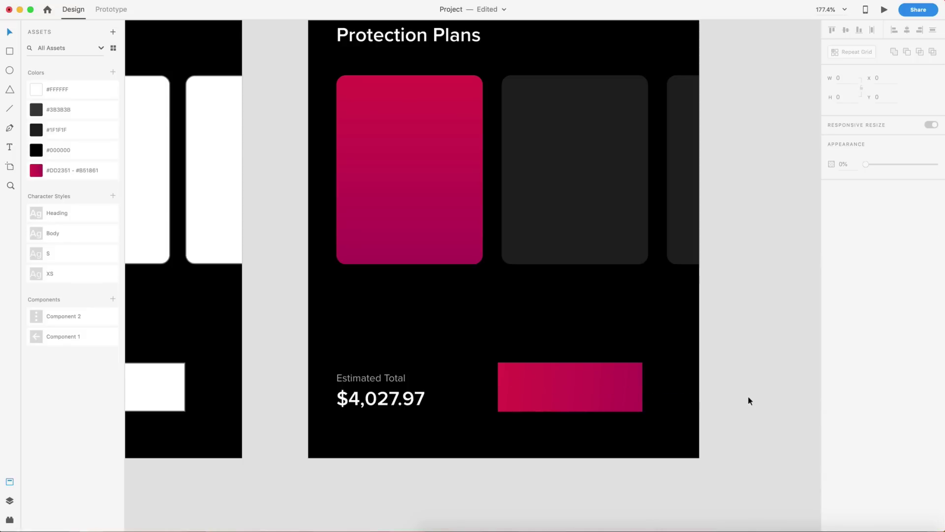
{"action": "scroll", "coordinate": [746, 397], "scroll_direction": "down", "scroll_amount": 5}
{"action": "scroll", "coordinate": [746, 397], "scroll_direction": "up", "scroll_amount": 4}
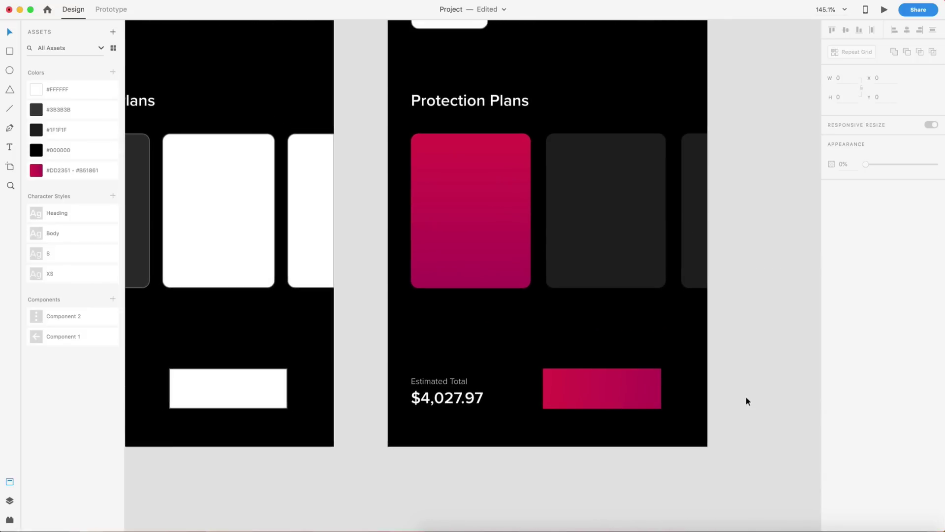
Type the three-line title '3-Year Protection / Plan for Custom / PC Build' in the pink card's top-left
{"action": "scroll", "coordinate": [619, 378], "scroll_direction": "up", "scroll_amount": 4}
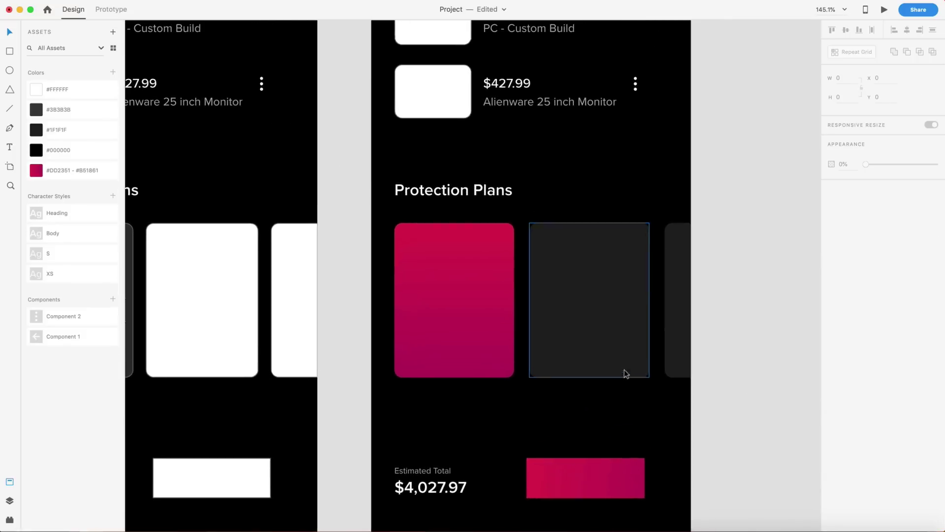
{"action": "scroll", "coordinate": [521, 270], "scroll_direction": "up", "scroll_amount": 5}
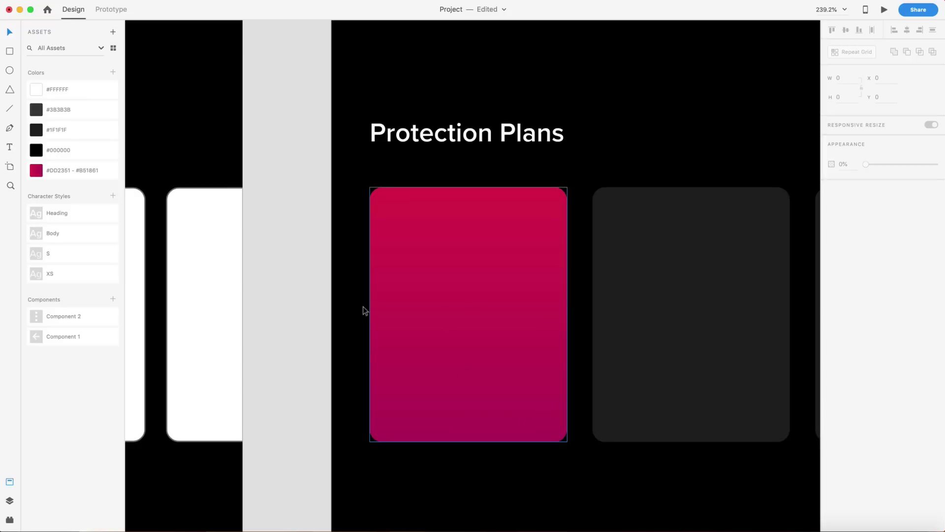
{"action": "key", "text": "t"}
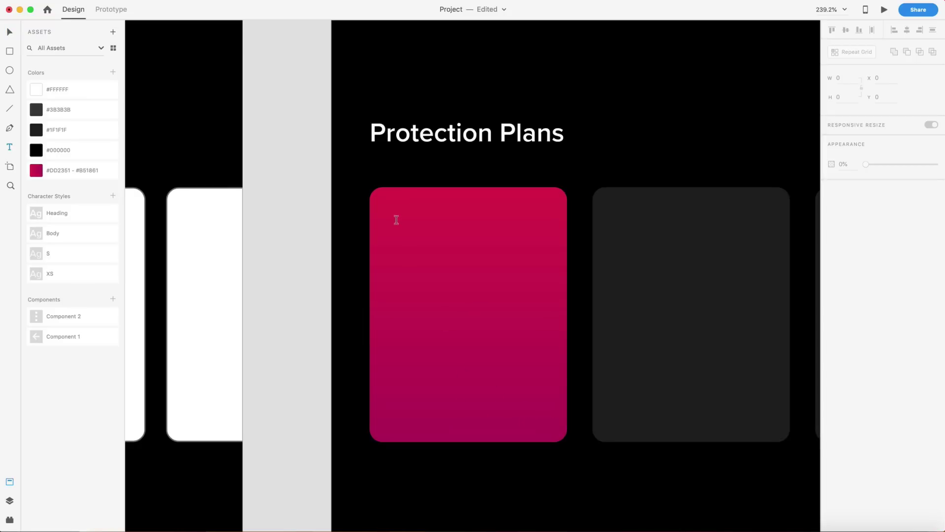
{"action": "left_click", "coordinate": [397, 217]}
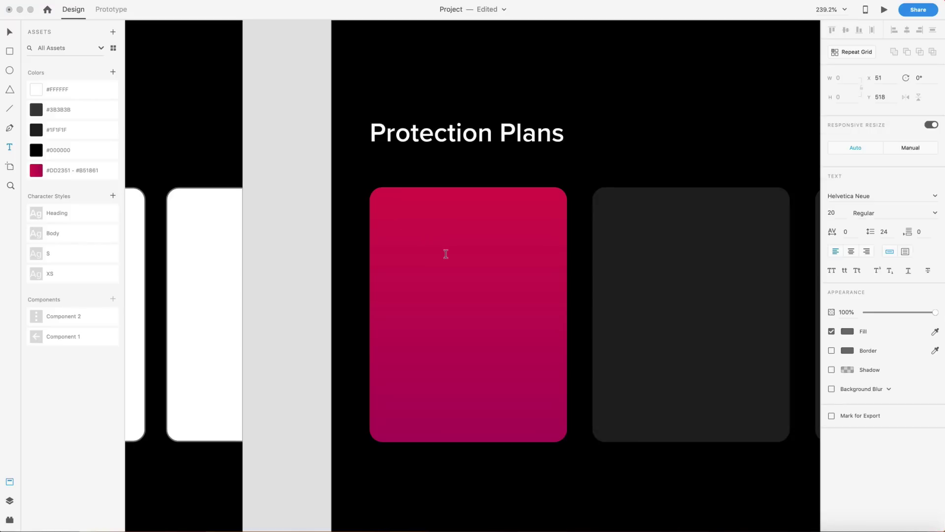
{"action": "type", "text": "3-Year Prot"}
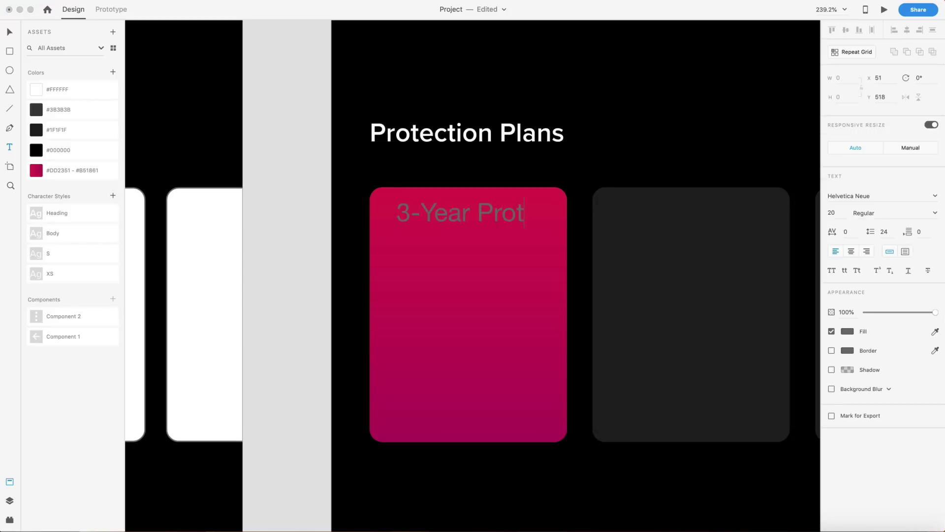
{"action": "type", "text": "ection"}
{"action": "key", "text": "Return"}
{"action": "type", "text": "Plan for Custome"}
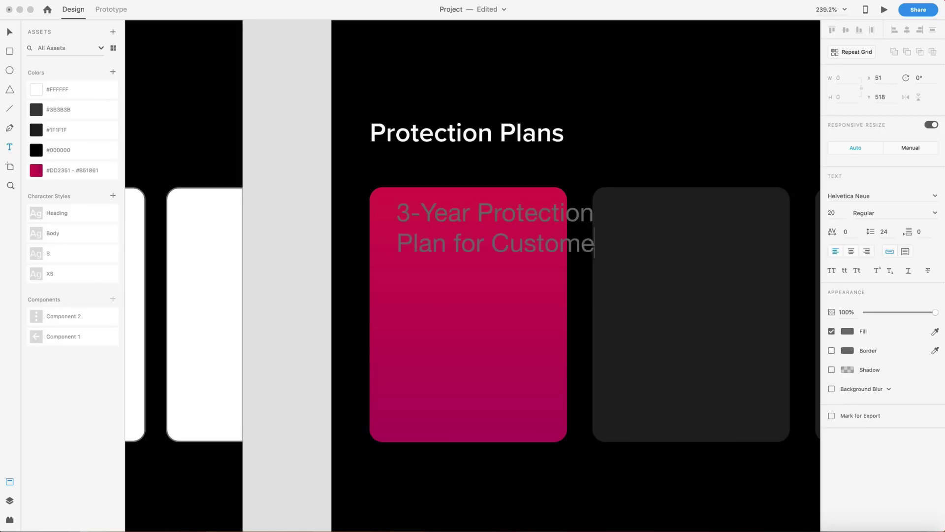
{"action": "key", "text": "BackSpace"}
{"action": "key", "text": "Return"}
{"action": "type", "text": "PC Build"}
Apply the Body character style from Assets to the new card title
{"action": "key", "text": "Escape"}
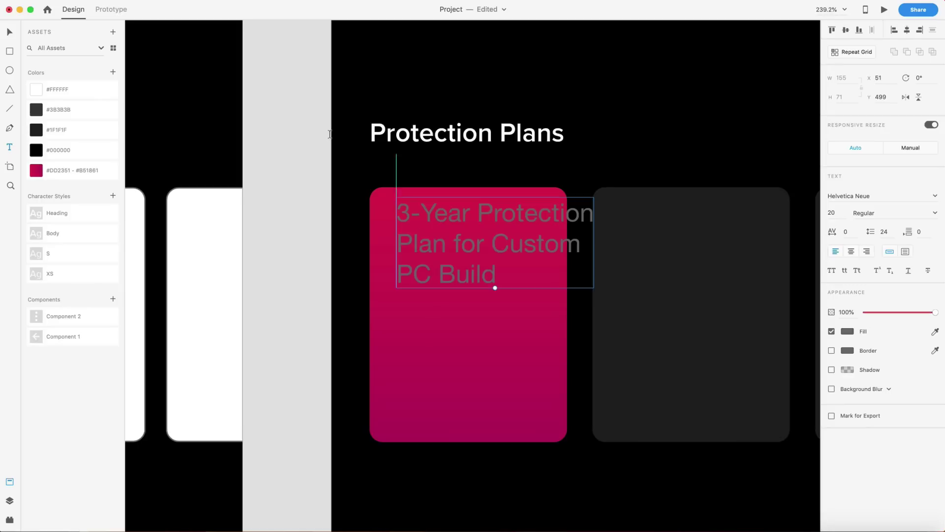
{"action": "left_click", "coordinate": [9, 33]}
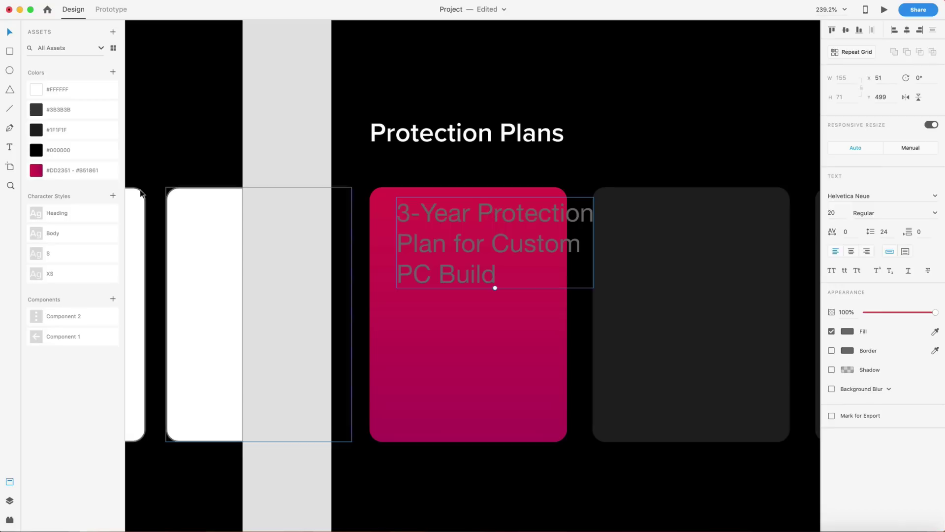
{"action": "left_click", "coordinate": [37, 236]}
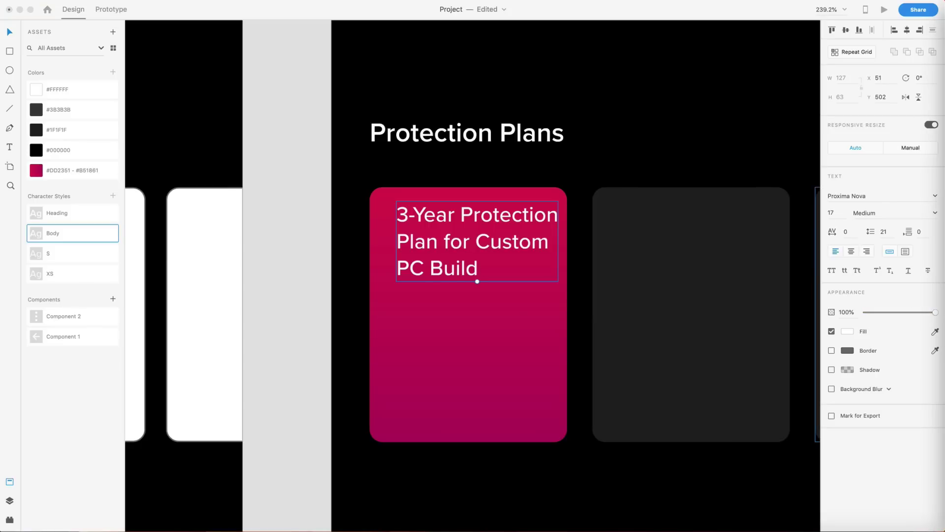
Change the card title's font weight to Regular
{"action": "scroll", "coordinate": [666, 376], "scroll_direction": "down", "scroll_amount": 5}
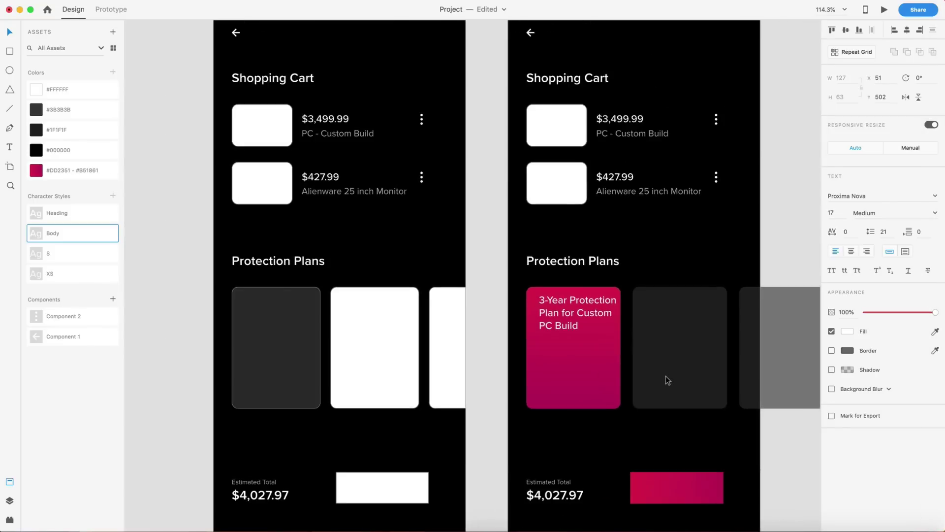
{"action": "scroll", "coordinate": [666, 376], "scroll_direction": "down", "scroll_amount": 2}
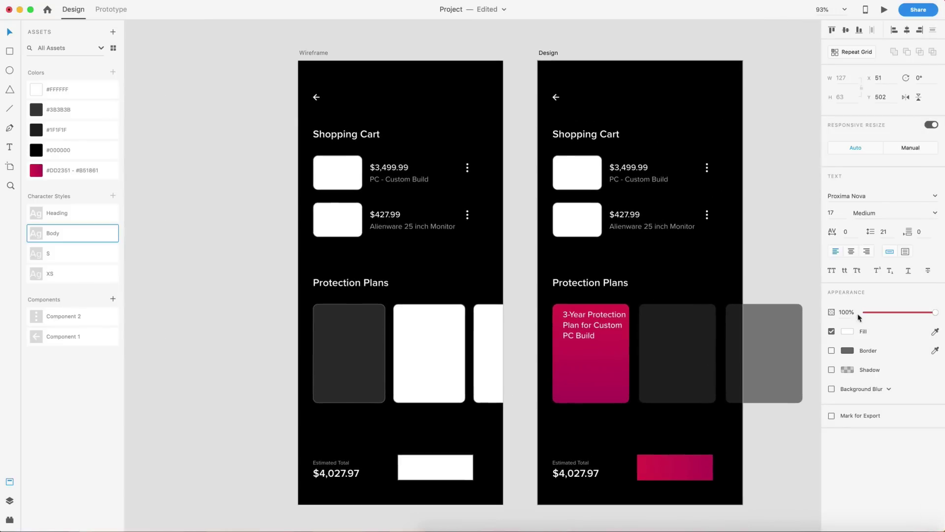
{"action": "left_click", "coordinate": [935, 215]}
{"action": "left_click", "coordinate": [863, 227]}
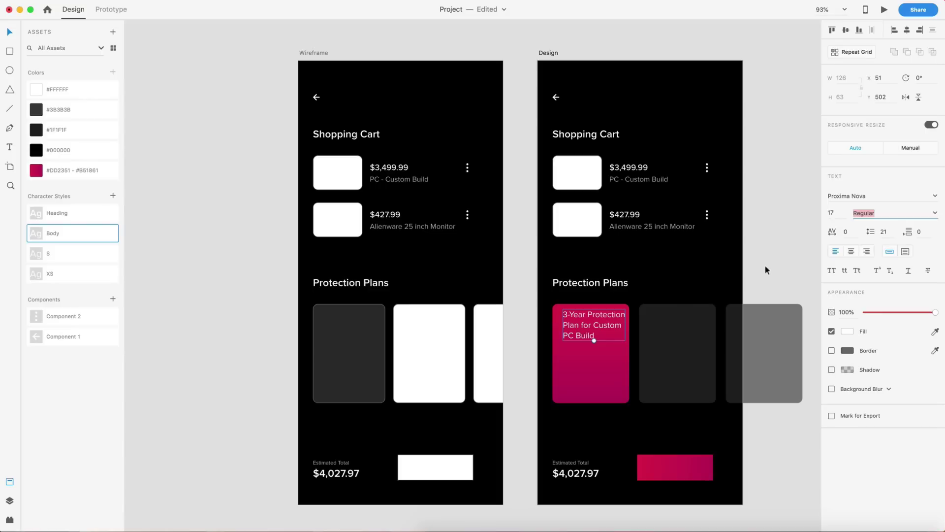
{"action": "left_click", "coordinate": [889, 232]}
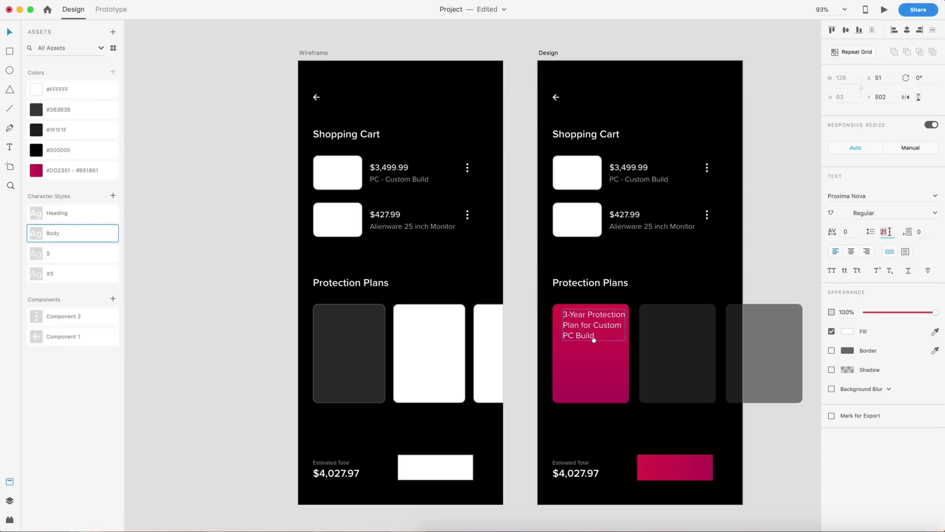
{"action": "left_click", "coordinate": [783, 263]}
Move the title into the card's top-left corner, inset to X 45, Y 506
{"action": "scroll", "coordinate": [635, 384], "scroll_direction": "up", "scroll_amount": 5}
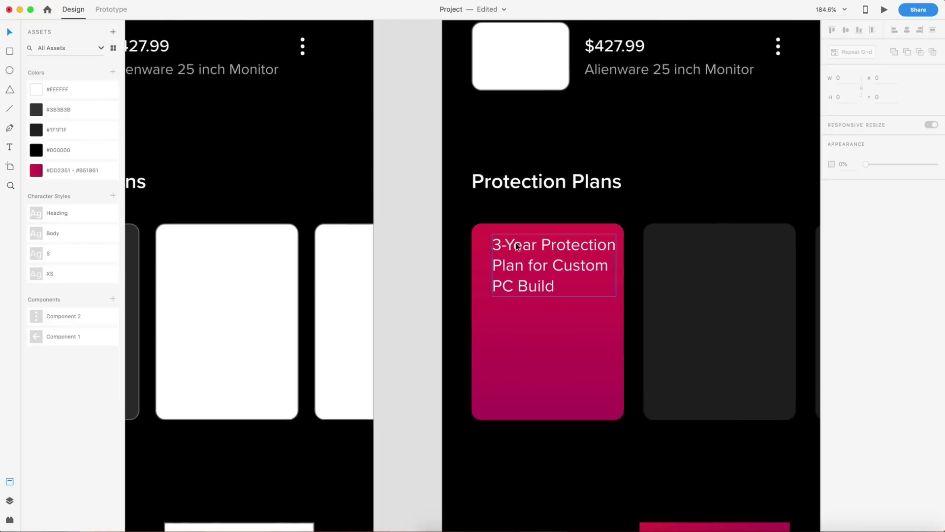
{"action": "left_click_drag", "start_coordinate": [517, 246], "coordinate": [497, 236]}
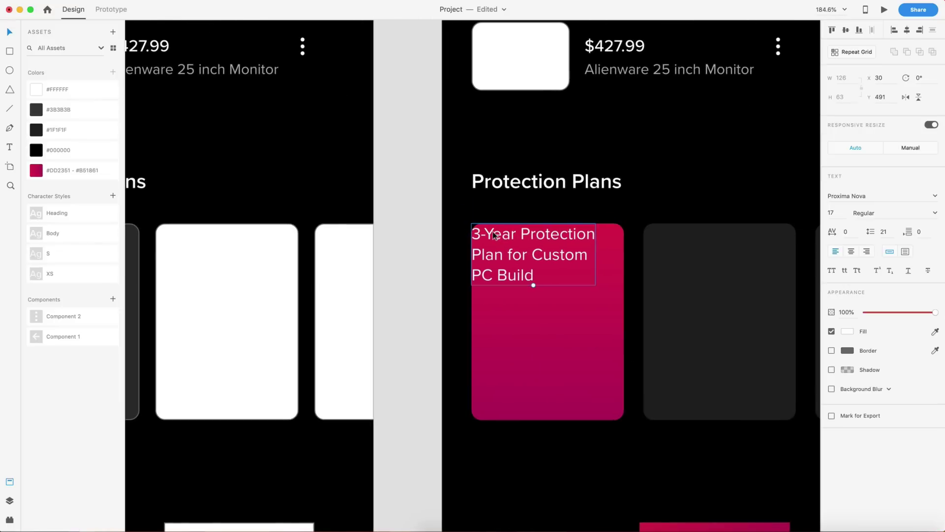
{"action": "key", "text": "shift+Right"}
{"action": "key", "text": "shift+Down"}
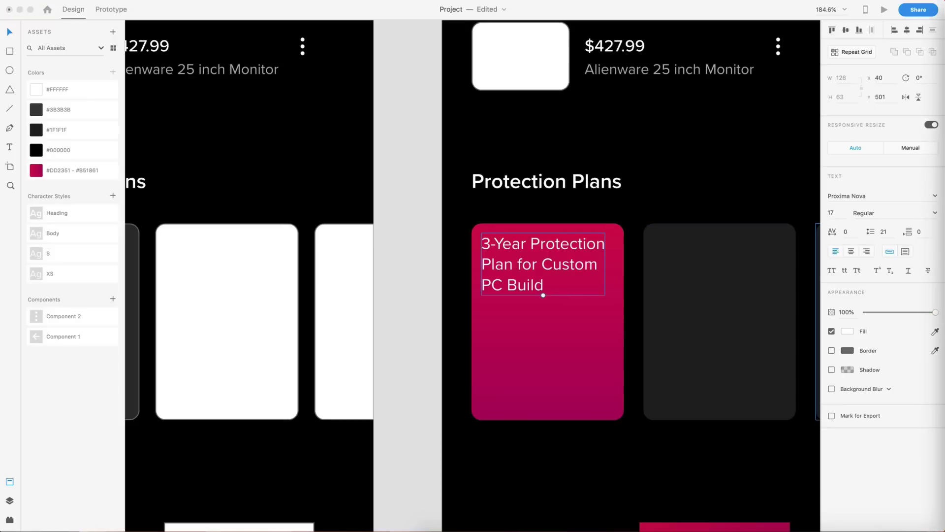
{"action": "key", "text": "super+minus"}
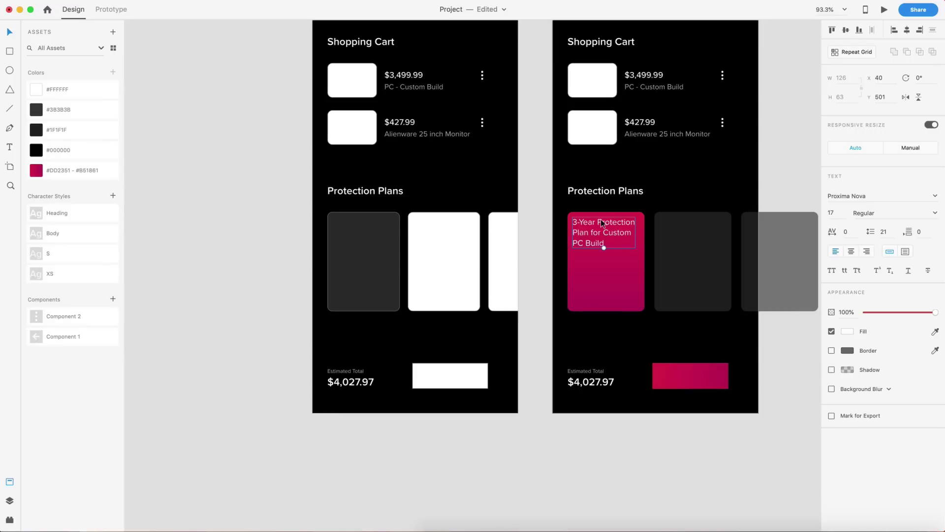
{"action": "key", "text": "Right"}
{"action": "key", "text": "Right"}
{"action": "key", "text": "Right"}
{"action": "key", "text": "Right"}
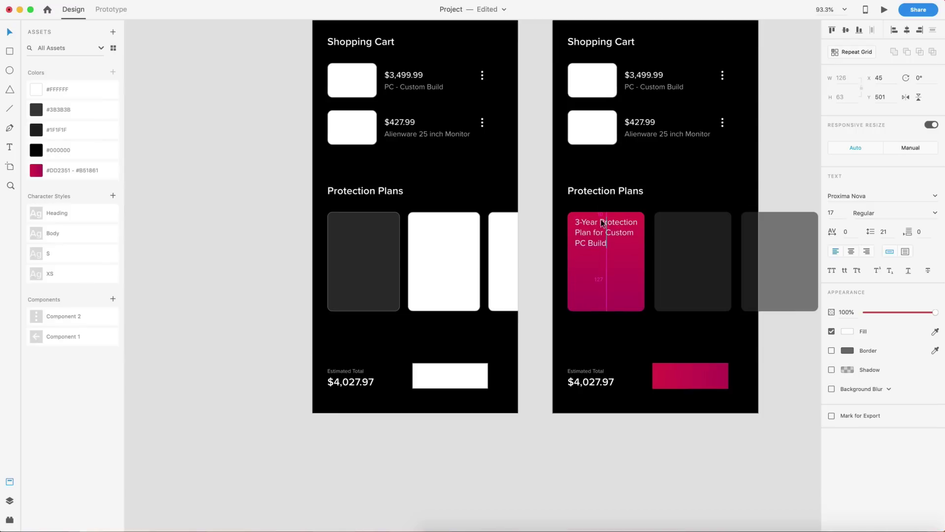
{"action": "key", "text": "Down"}
{"action": "key", "text": "Down"}
{"action": "key", "text": "Down"}
{"action": "key", "text": "Down"}
{"action": "key", "text": "Down"}
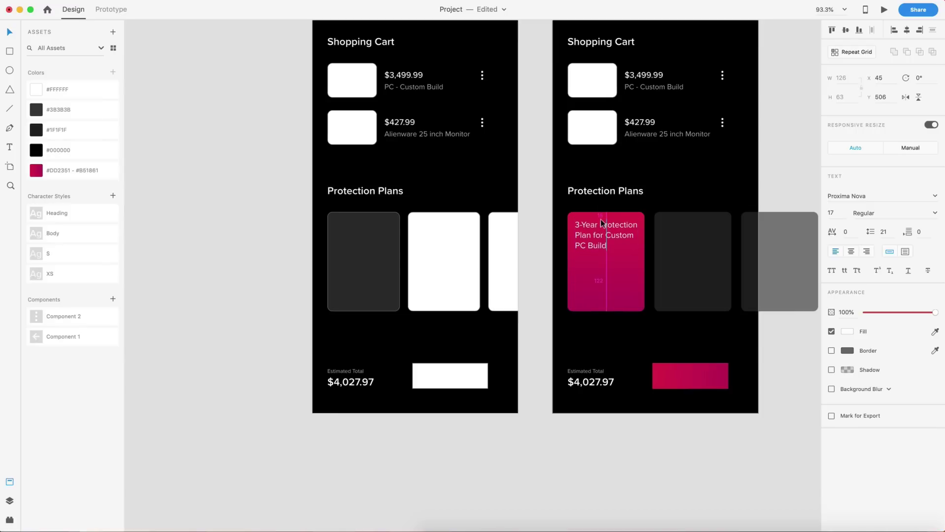
{"action": "scroll", "coordinate": [600, 219], "scroll_direction": "up", "scroll_amount": 5}
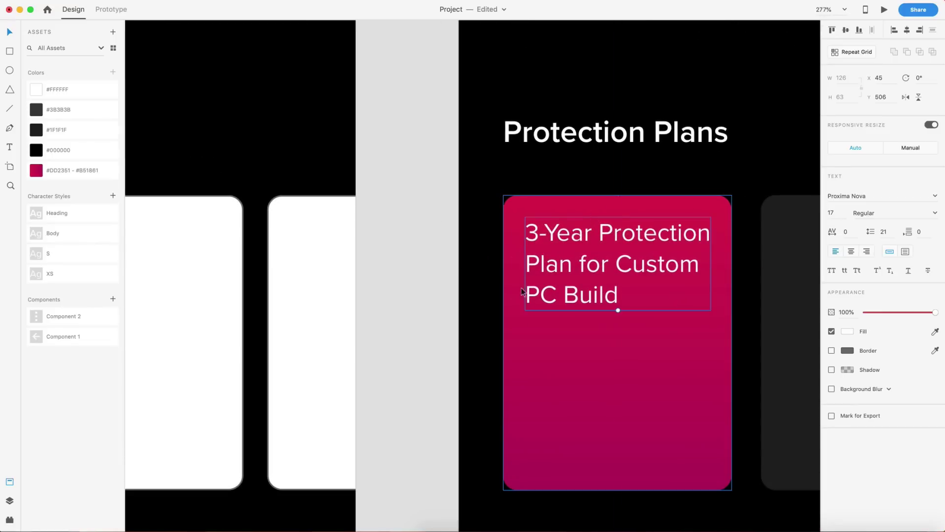
{"action": "scroll", "coordinate": [594, 388], "scroll_direction": "down", "scroll_amount": 5}
Add a '$99.99' price text inside the pink card
{"action": "left_click", "coordinate": [640, 437]}
{"action": "scroll", "coordinate": [596, 394], "scroll_direction": "up", "scroll_amount": 3}
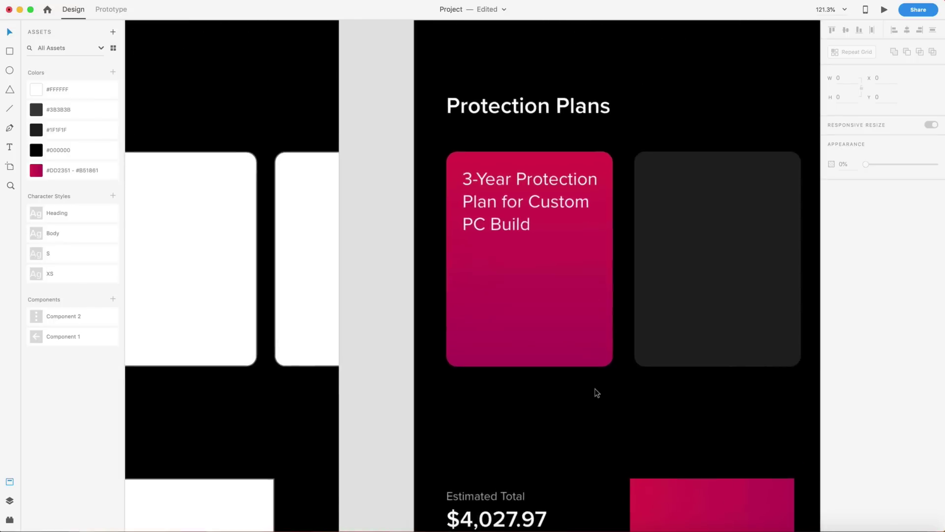
{"action": "key", "text": "t"}
{"action": "left_click", "coordinate": [532, 318]}
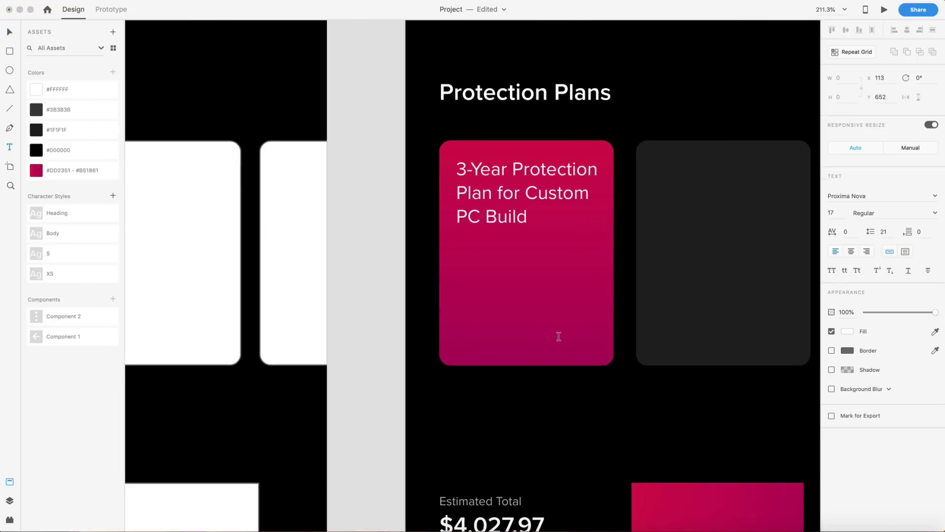
{"action": "type", "text": "$99.99"}
{"action": "key", "text": "Escape"}
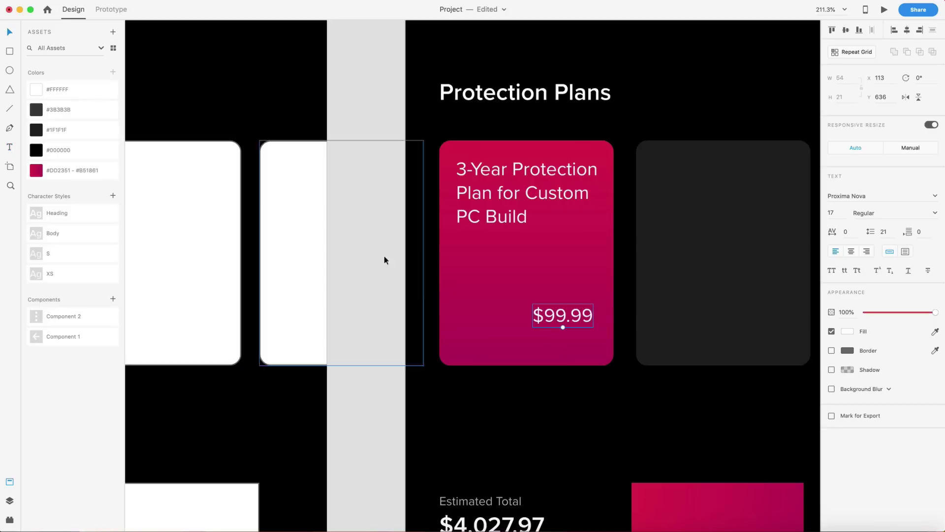
Place the $99.99 price near the card's bottom-right corner, nudged up and left
{"action": "left_click_drag", "start_coordinate": [574, 315], "coordinate": [595, 353]}
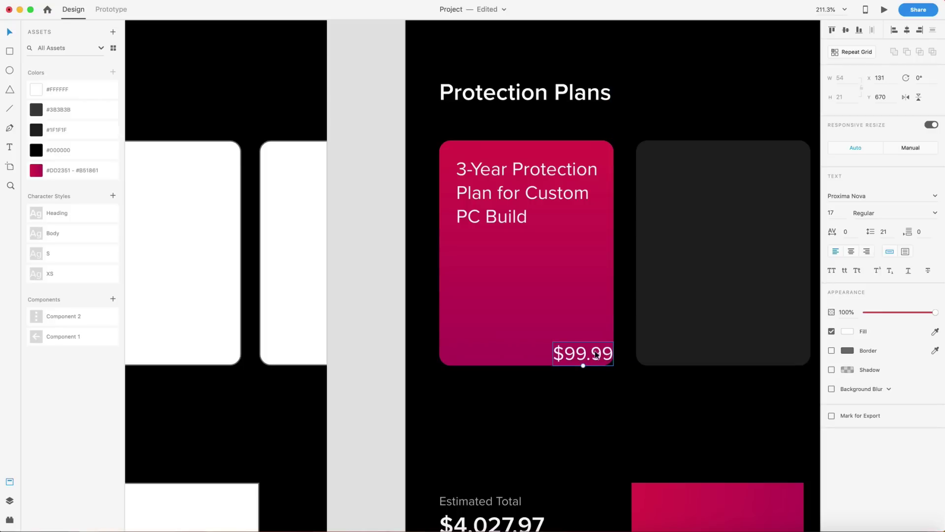
{"action": "key", "text": "shift+Up"}
{"action": "key", "text": "shift+Left"}
{"action": "key", "text": "shift+Left"}
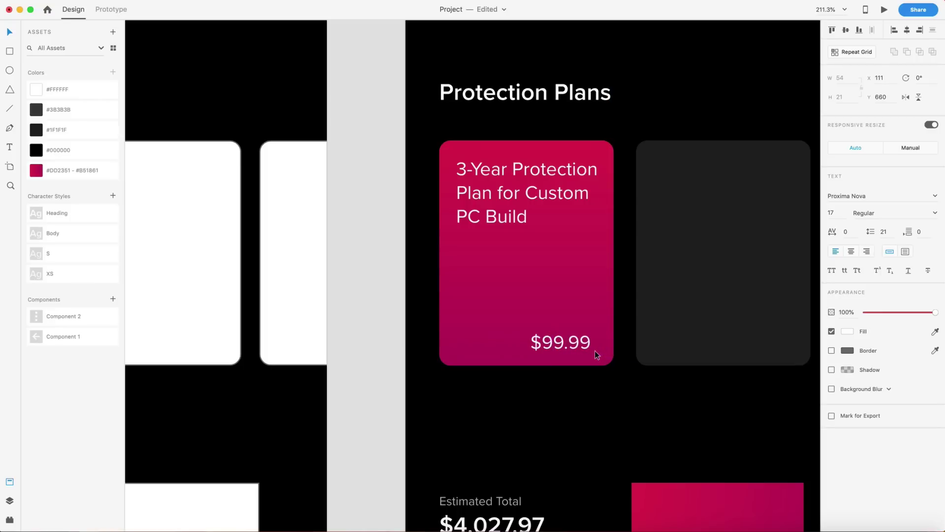
{"action": "left_click", "coordinate": [637, 381]}
{"action": "scroll", "coordinate": [657, 386], "scroll_direction": "down", "scroll_amount": 10}
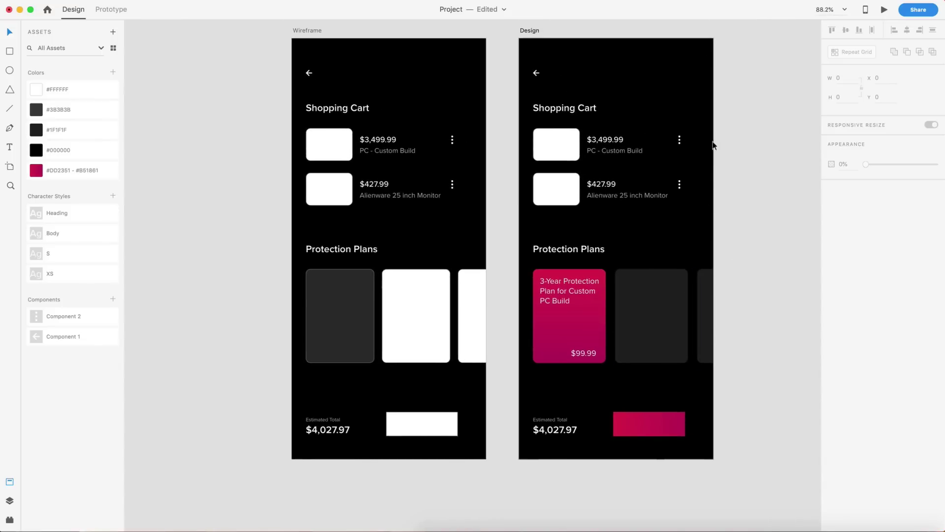
{"action": "scroll", "coordinate": [588, 356], "scroll_direction": "up", "scroll_amount": 8}
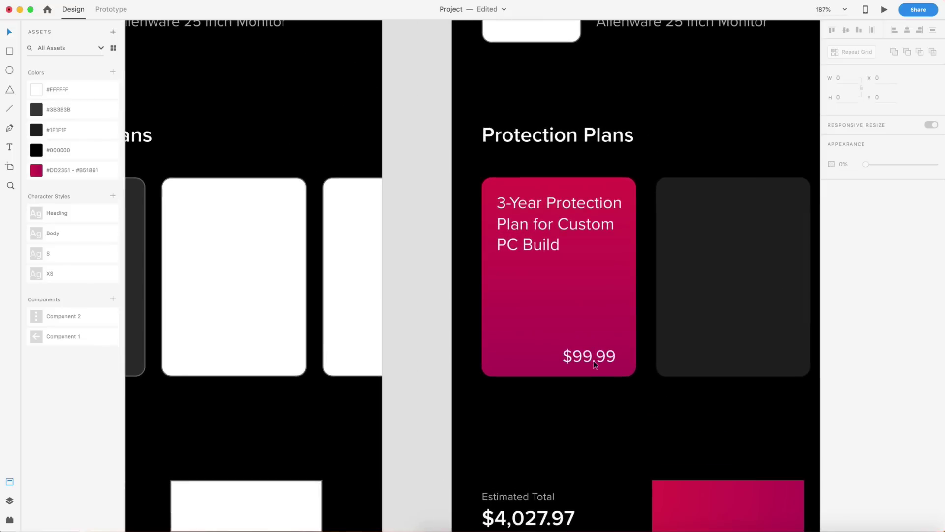
Set the $99.99 price to Medium weight and check its distances to the card edges
{"action": "left_click", "coordinate": [590, 356]}
{"action": "left_click", "coordinate": [932, 215]}
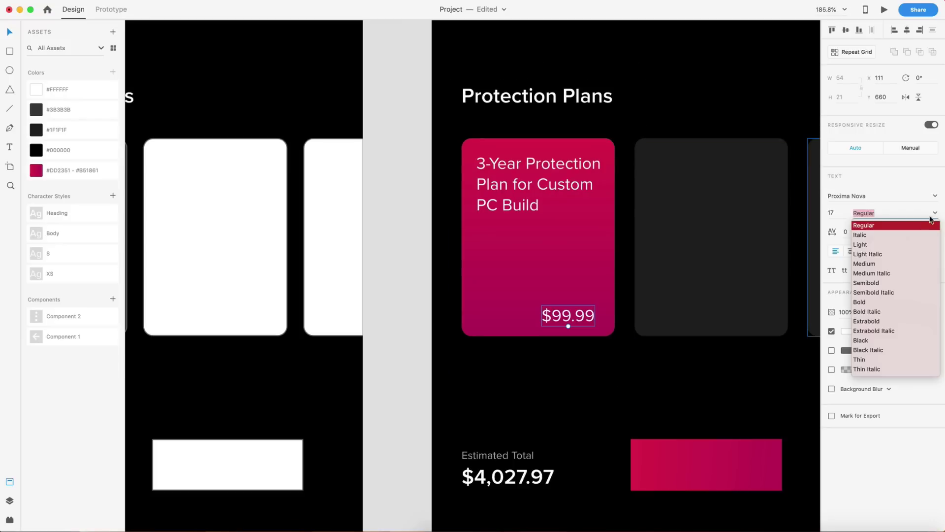
{"action": "left_click", "coordinate": [861, 264]}
{"action": "key", "text": "alt"}
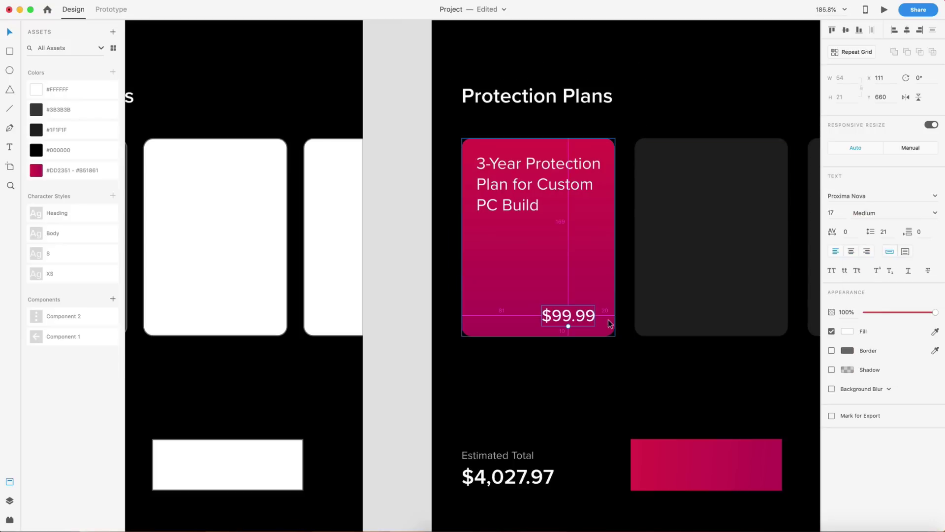
{"action": "scroll", "coordinate": [692, 375], "scroll_direction": "down", "scroll_amount": 5}
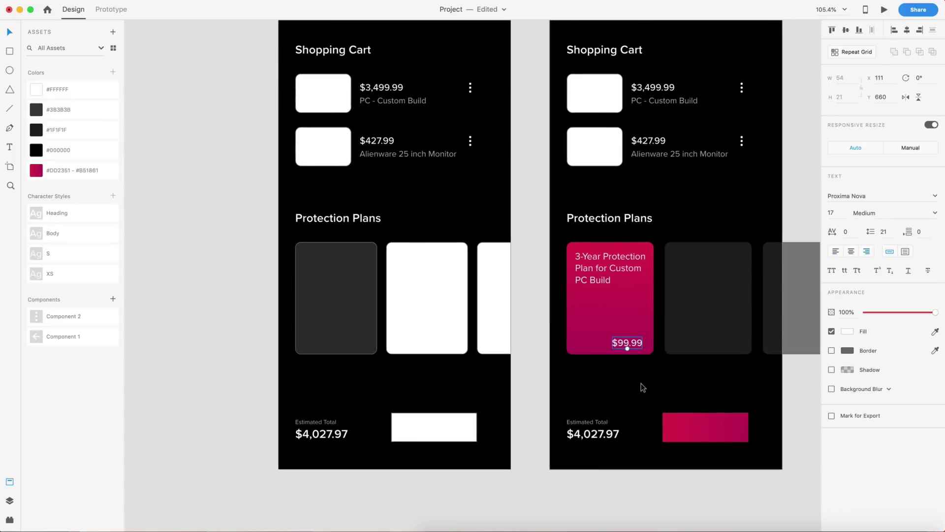
{"action": "left_click", "coordinate": [656, 382]}
{"action": "scroll", "coordinate": [585, 309], "scroll_direction": "right", "scroll_amount": 4}
Duplicate the plan title and $99.99 price onto the second card
{"action": "left_click", "coordinate": [519, 250]}
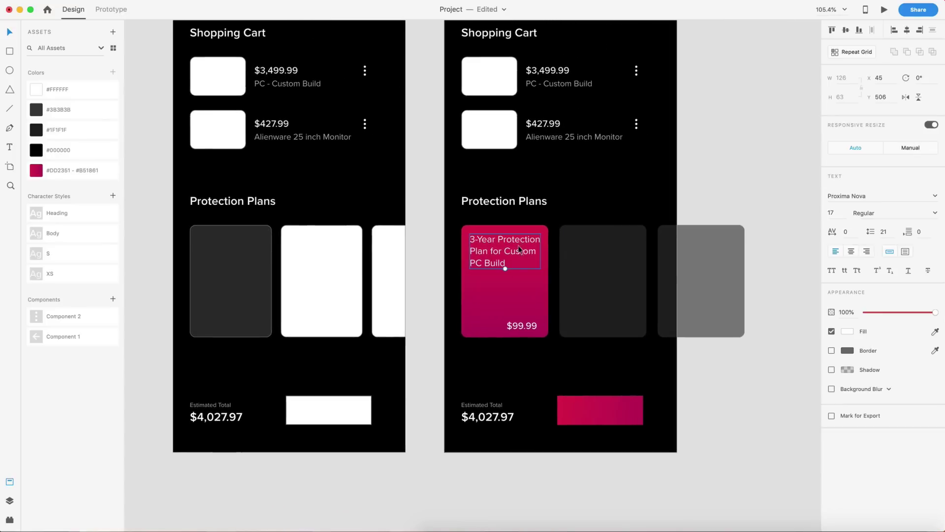
{"action": "left_click", "coordinate": [522, 325], "text": "shift"}
{"action": "left_click_drag", "start_coordinate": [492, 244], "coordinate": [586, 253]}
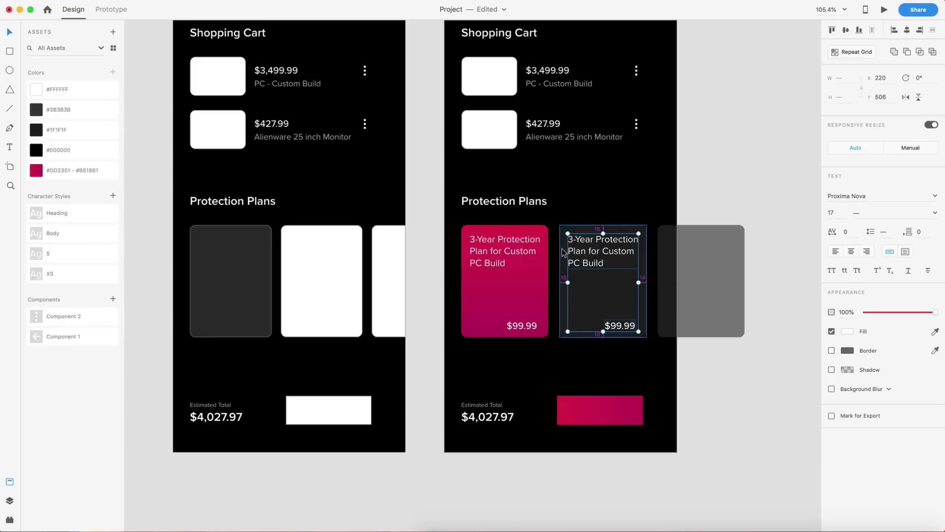
{"action": "left_click", "coordinate": [598, 362]}
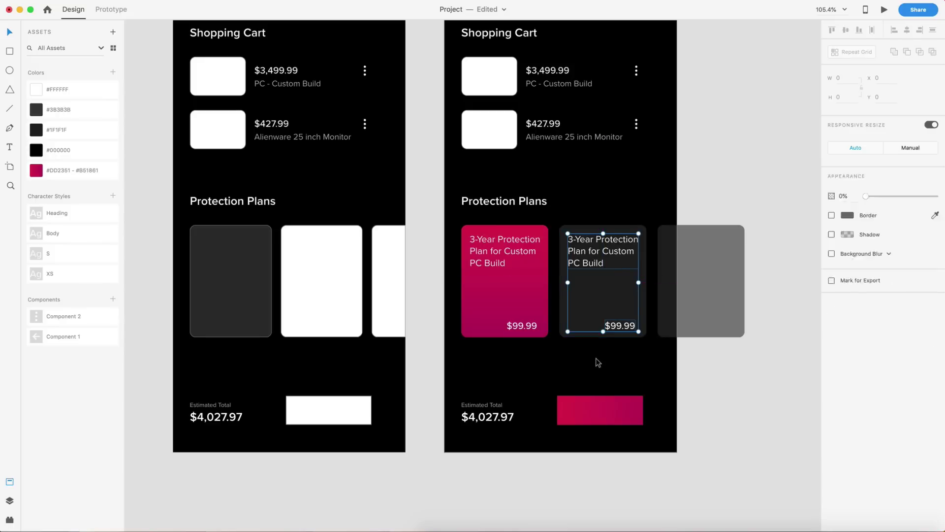
Retitle the copy '2-Year Protection Plan for Alienware Monitors.'
{"action": "double_click", "coordinate": [581, 248]}
{"action": "type", "text": "2-Year Protection Plan for Alienware Monitors."}
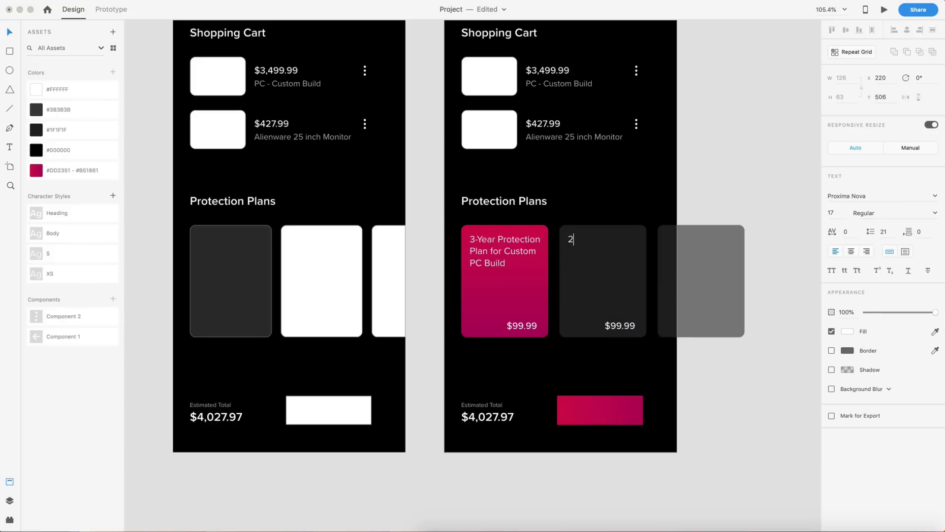
{"action": "scroll", "coordinate": [583, 250], "scroll_direction": "up", "scroll_amount": 3}
{"action": "left_click", "coordinate": [728, 172]}
{"action": "scroll", "coordinate": [728, 172], "scroll_direction": "down", "scroll_amount": 5}
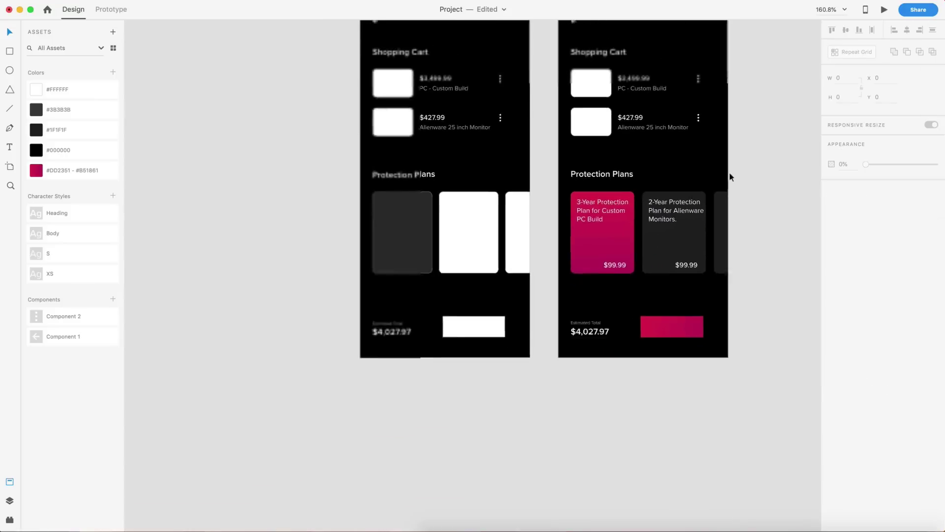
{"action": "scroll", "coordinate": [659, 192], "scroll_direction": "up", "scroll_amount": 3}
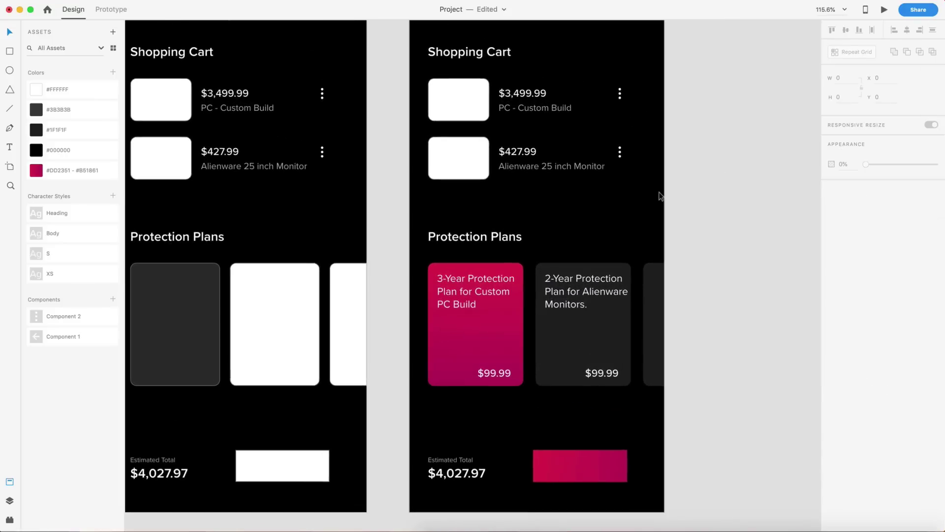
Set both plan titles to font size 15
{"action": "left_click", "coordinate": [573, 293]}
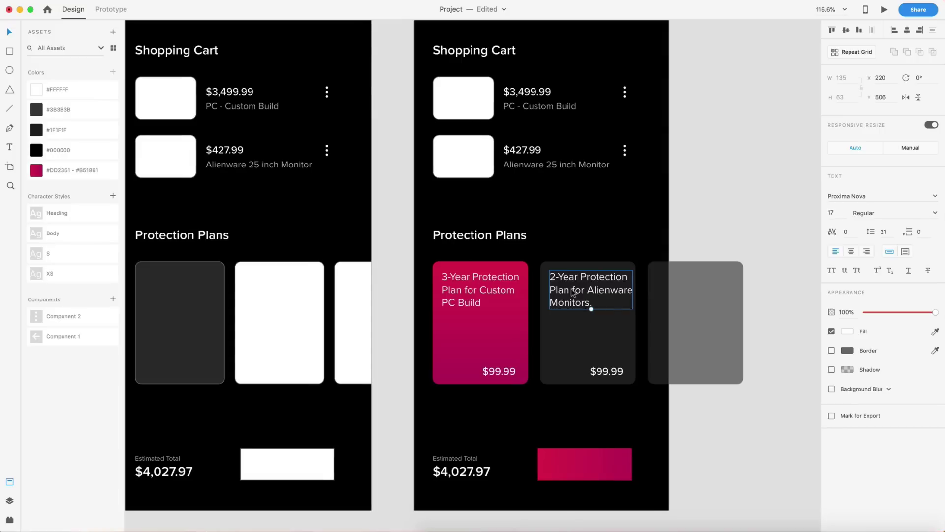
{"action": "left_click", "coordinate": [470, 290], "text": "shift"}
{"action": "left_click", "coordinate": [832, 214]}
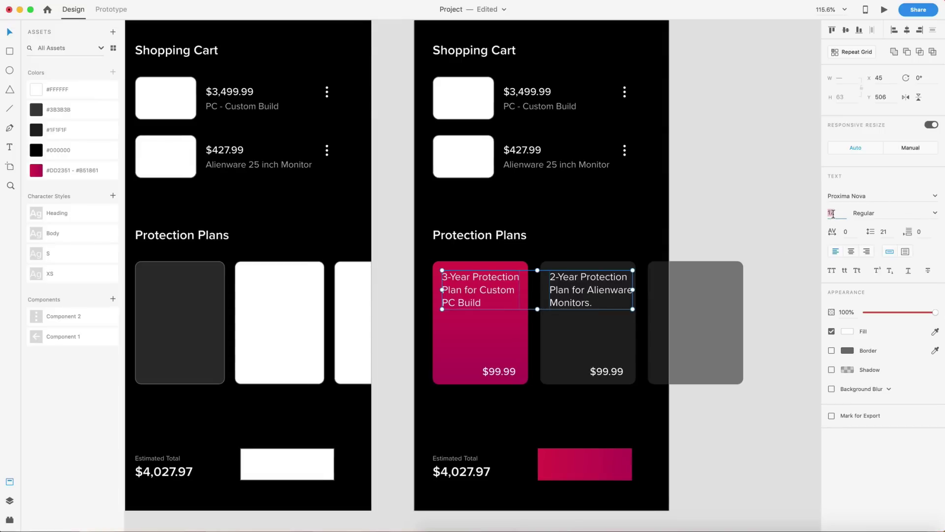
{"action": "type", "text": "15"}
{"action": "key", "text": "Return"}
Nudge the 2-Year title up to align with the 3-Year title
{"action": "left_click", "coordinate": [587, 243]}
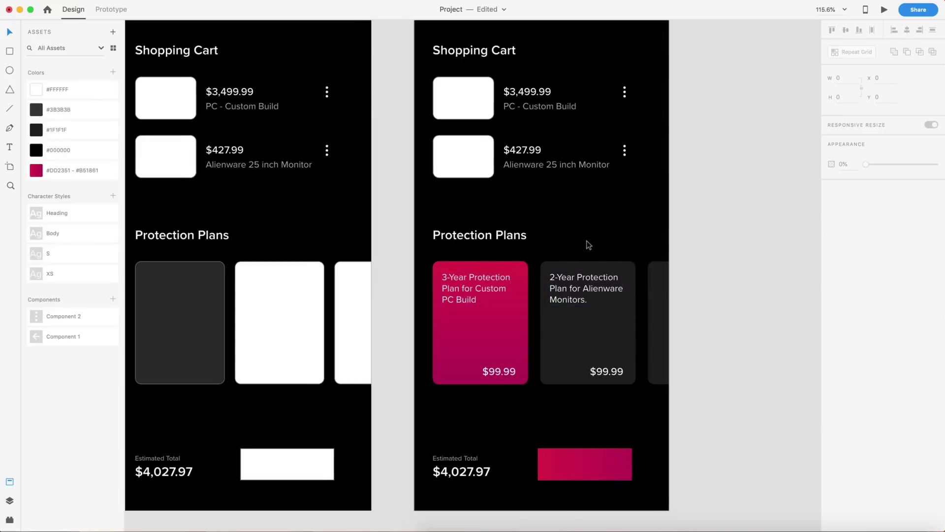
{"action": "left_click", "coordinate": [472, 290]}
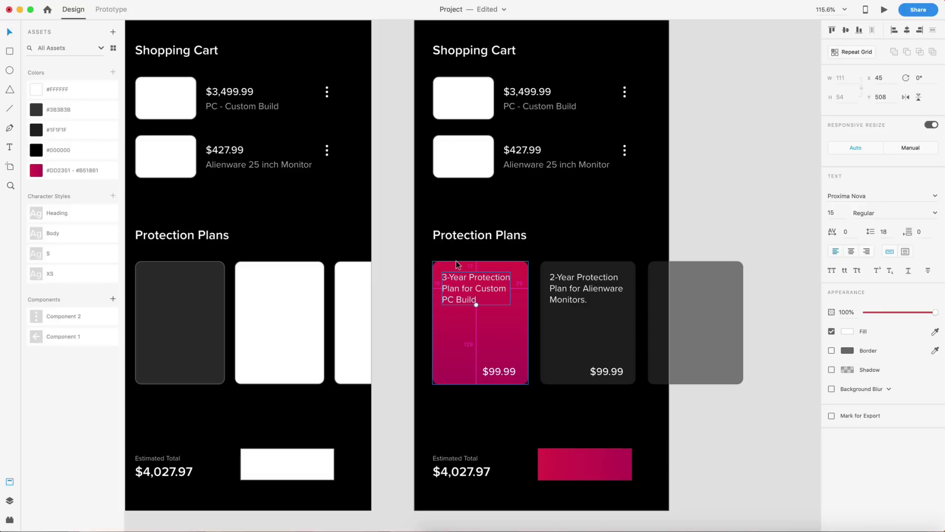
{"action": "left_click", "coordinate": [583, 289]}
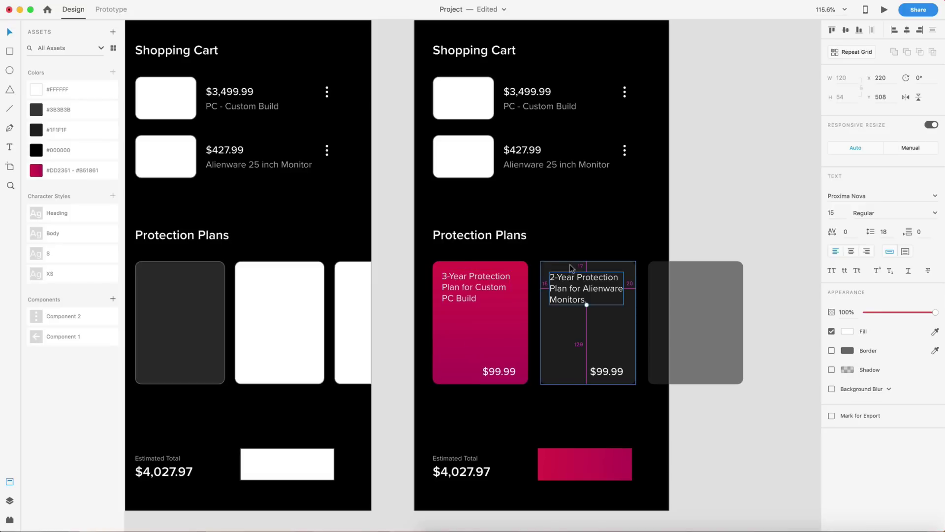
{"action": "key", "text": "Up"}
{"action": "key", "text": "Up"}
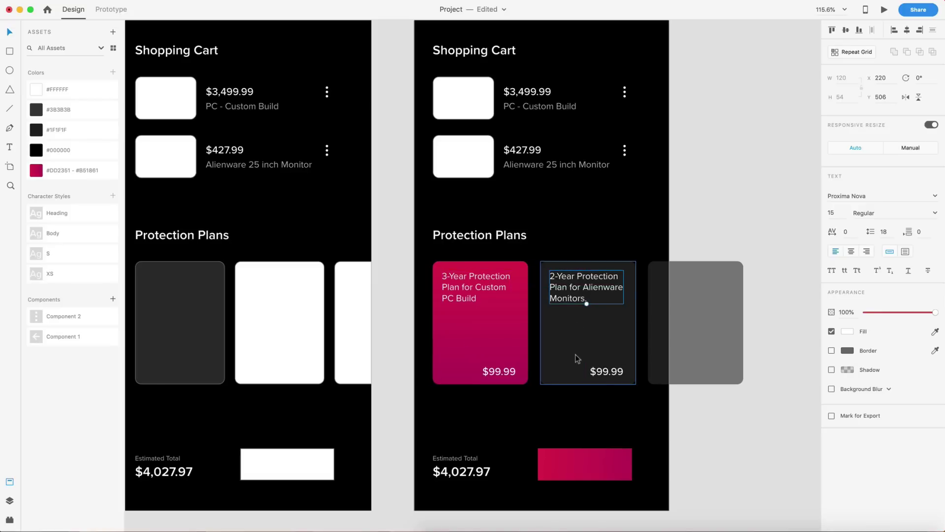
Replace the second card's $99.99 price with 'ADD'
{"action": "left_click", "coordinate": [606, 371]}
{"action": "left_click", "coordinate": [496, 370]}
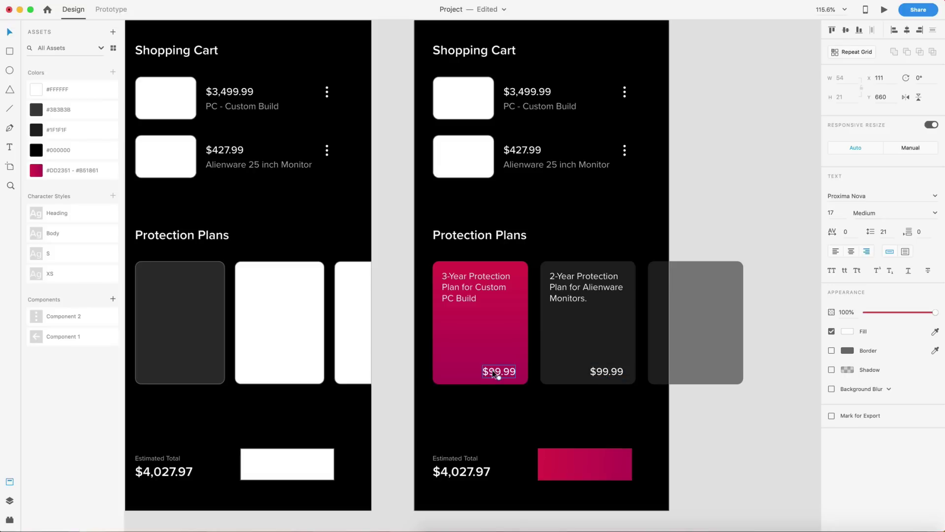
{"action": "double_click", "coordinate": [611, 371]}
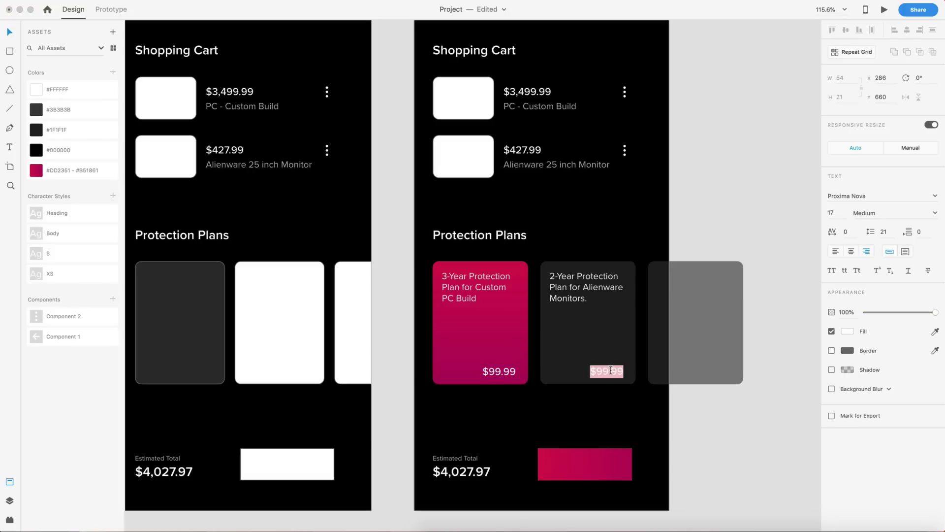
{"action": "type", "text": "ADD"}
{"action": "left_click", "coordinate": [794, 207]}
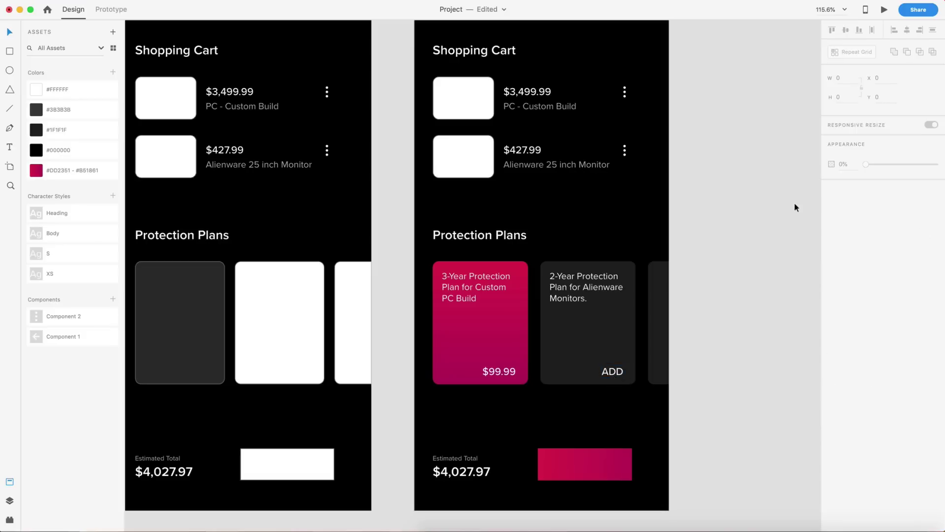
Scroll over to inspect the clipped third protection-plan card
{"action": "scroll", "coordinate": [743, 242], "scroll_direction": "down", "scroll_amount": 3}
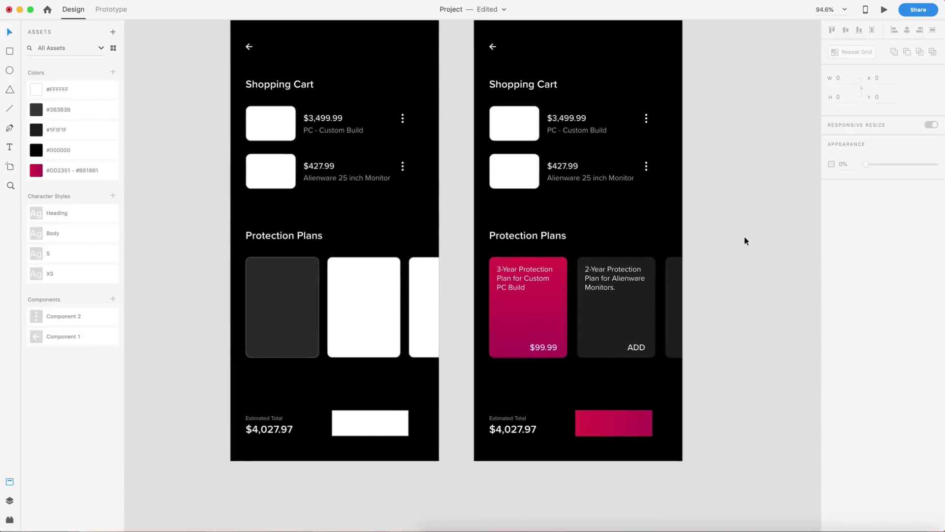
{"action": "scroll", "coordinate": [744, 241], "scroll_direction": "down", "scroll_amount": 3}
{"action": "scroll", "coordinate": [744, 241], "scroll_direction": "right", "scroll_amount": 3}
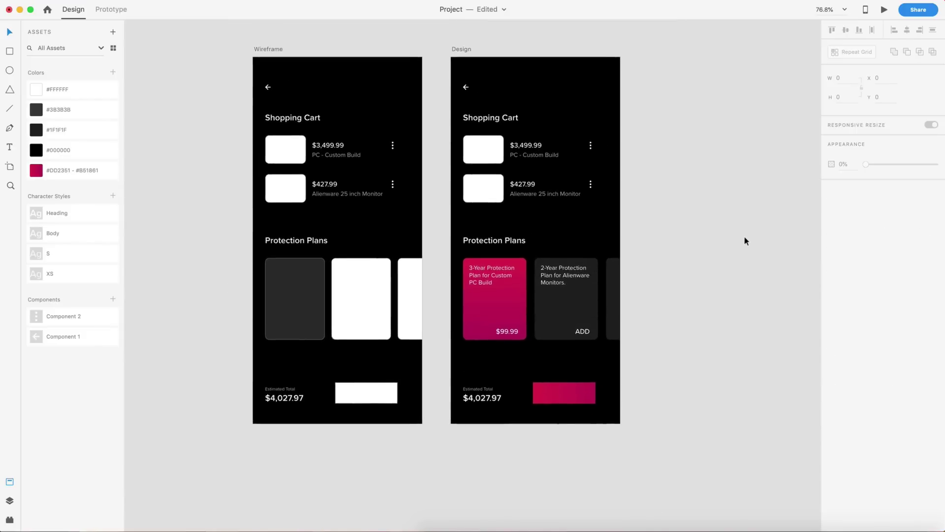
{"action": "scroll", "coordinate": [745, 241], "scroll_direction": "up", "scroll_amount": 2}
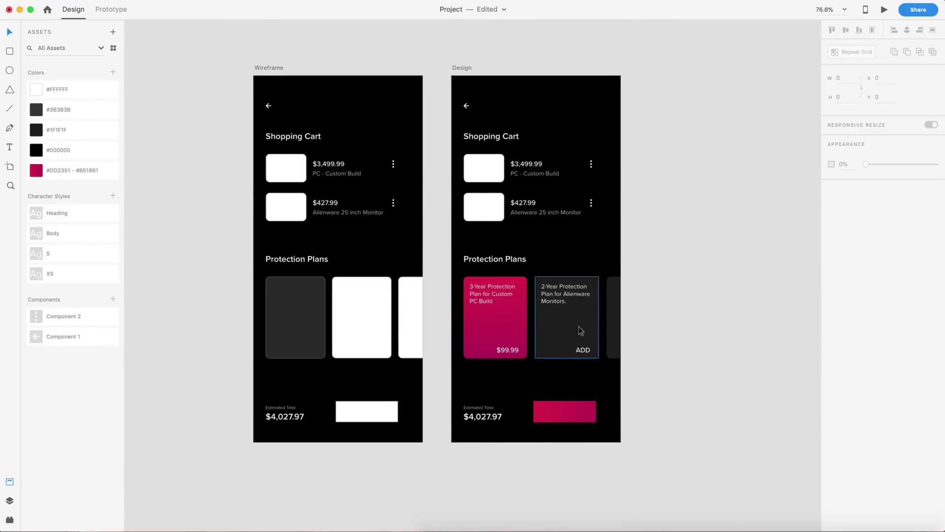
{"action": "scroll", "coordinate": [579, 326], "scroll_direction": "up", "scroll_amount": 5}
{"action": "left_click", "coordinate": [633, 306]}
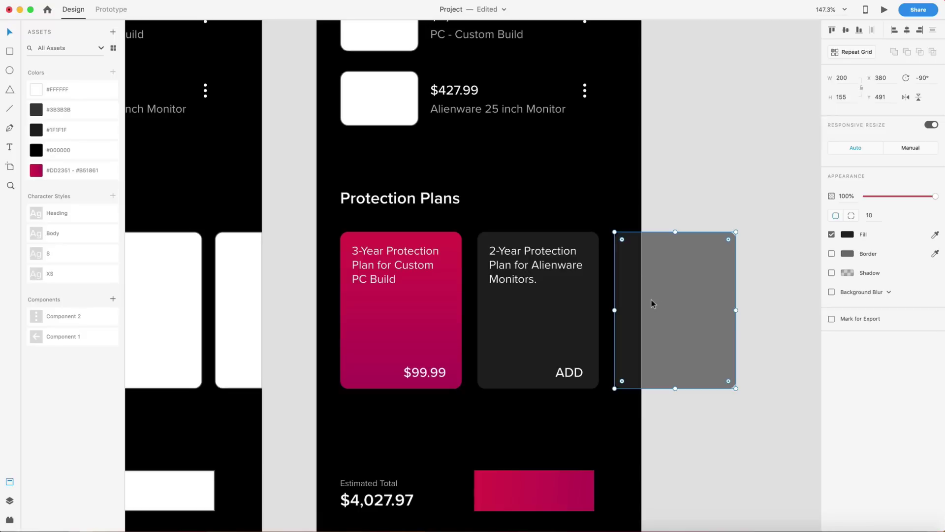
{"action": "left_click", "coordinate": [690, 179]}
{"action": "scroll", "coordinate": [696, 196], "scroll_direction": "down", "scroll_amount": 5}
{"action": "scroll", "coordinate": [696, 196], "scroll_direction": "right", "scroll_amount": 2}
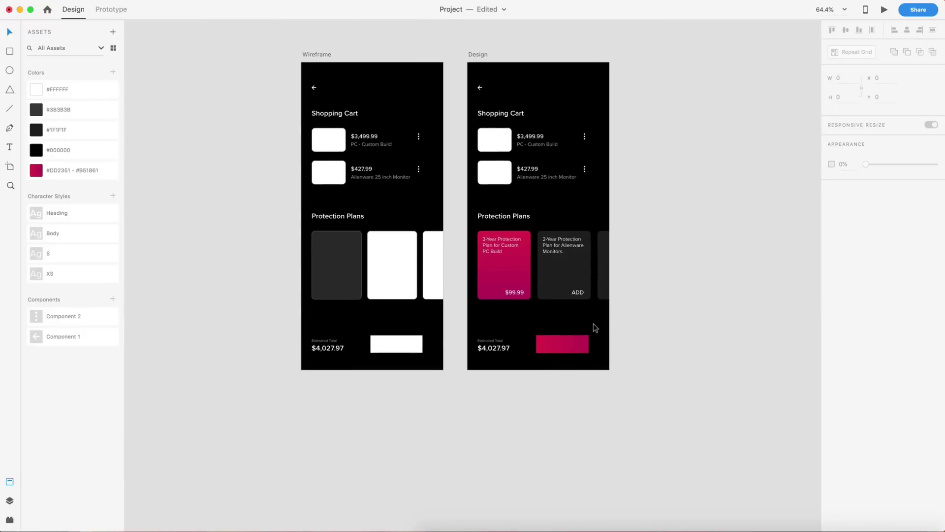
Resize the pink checkout button to 170 wide by 50 high
{"action": "scroll", "coordinate": [559, 348], "scroll_direction": "up", "scroll_amount": 6}
{"action": "left_click", "coordinate": [580, 338]}
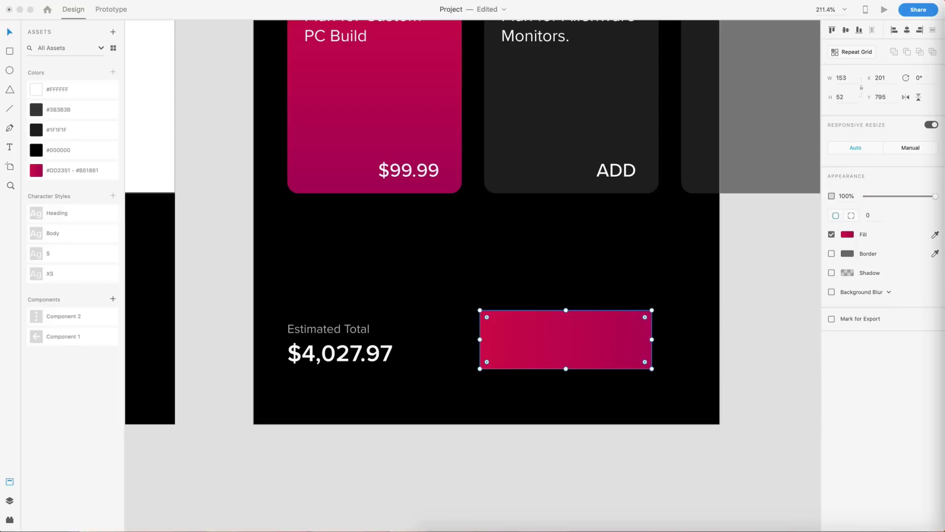
{"action": "left_click", "coordinate": [591, 354]}
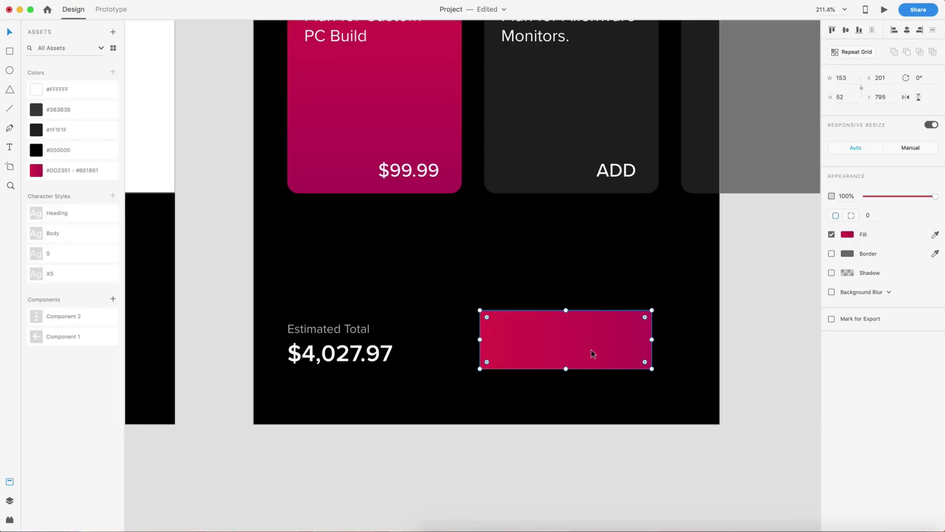
{"action": "left_click_drag", "start_coordinate": [480, 339], "coordinate": [462, 339]}
{"action": "left_click", "coordinate": [851, 78]}
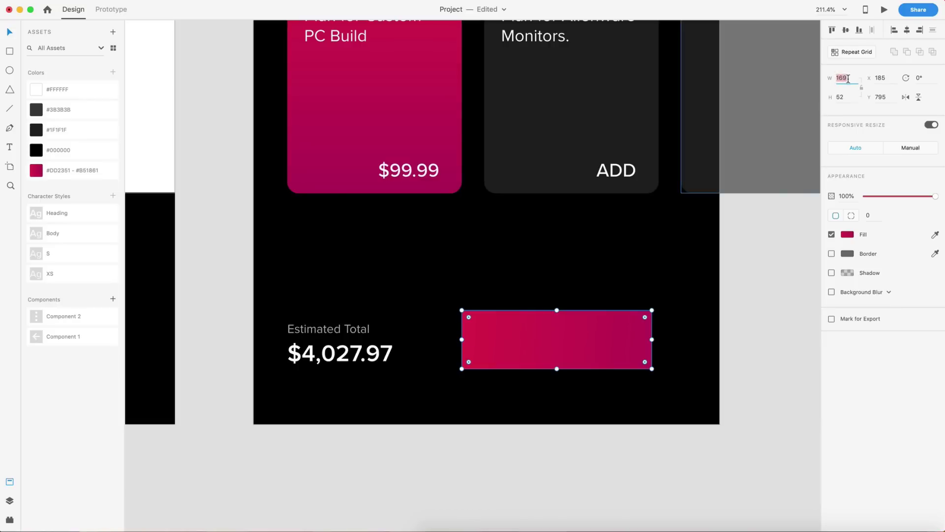
{"action": "type", "text": "170"}
{"action": "key", "text": "Return"}
{"action": "left_click", "coordinate": [843, 96]}
{"action": "key", "text": "Return"}
{"action": "left_click", "coordinate": [623, 277]}
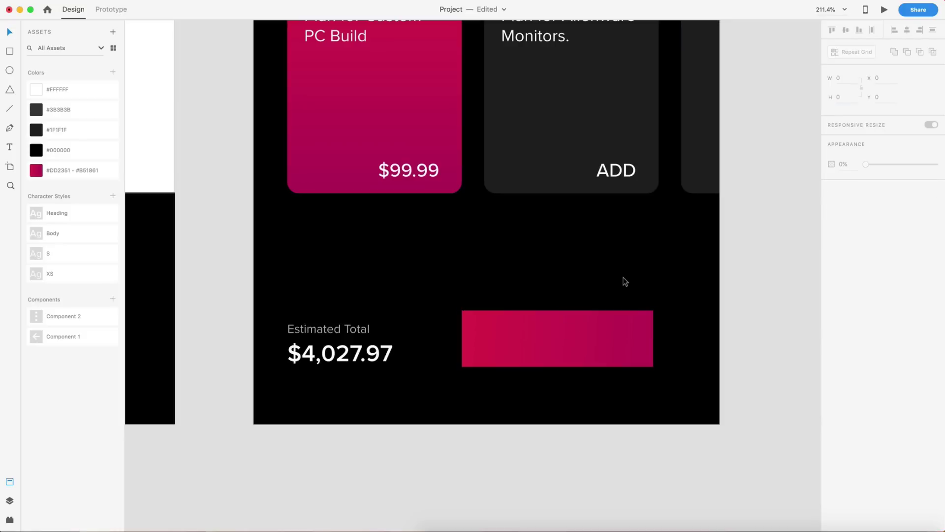
Move the pink rectangle to Y 801, level with the Estimated Total text
{"action": "key", "text": "super+semicolon"}
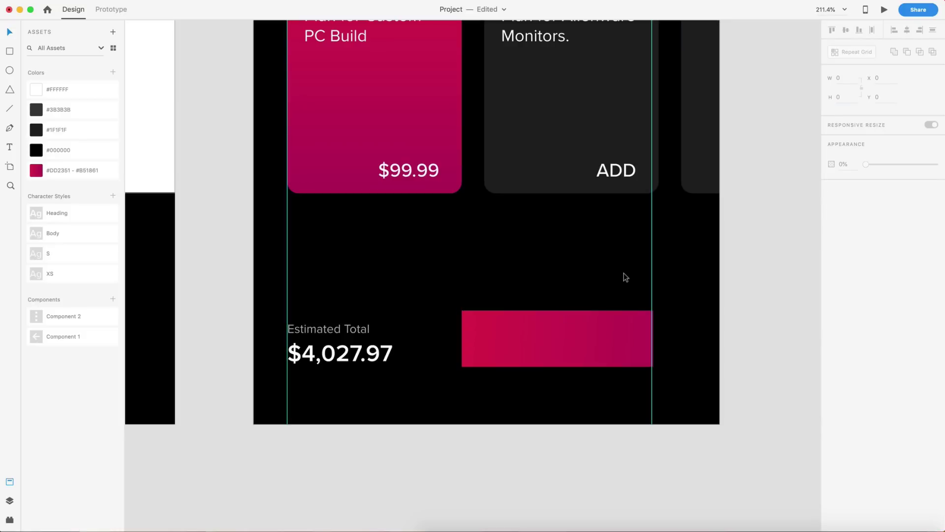
{"action": "left_click", "coordinate": [605, 332]}
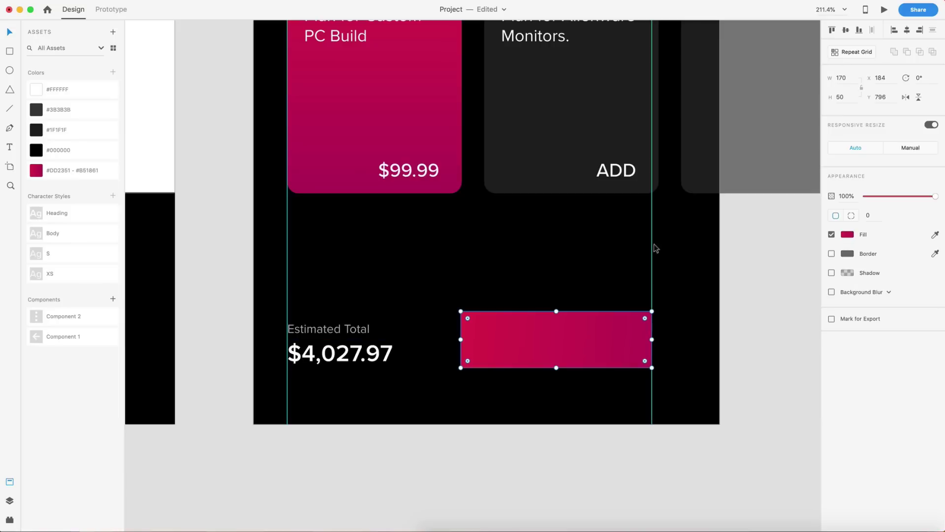
{"action": "left_click_drag", "start_coordinate": [583, 358], "coordinate": [574, 345]}
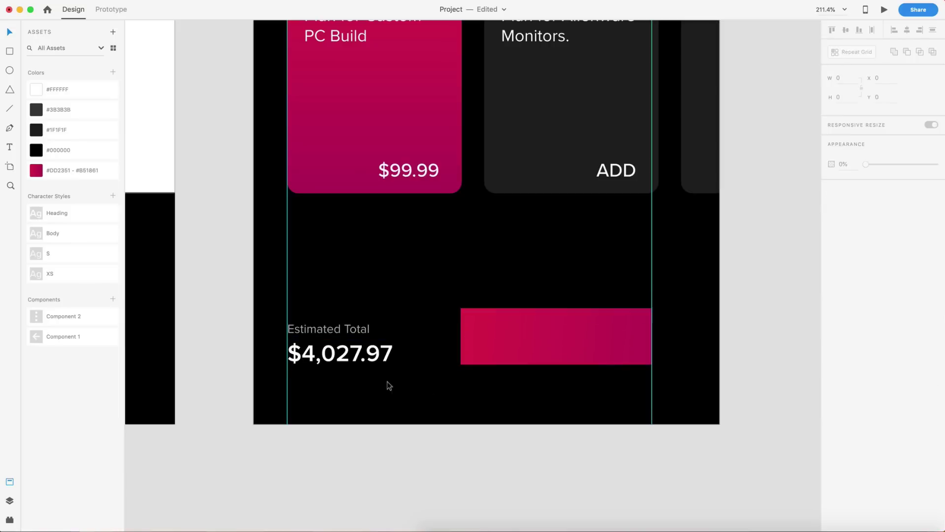
{"action": "left_click_drag", "start_coordinate": [387, 382], "coordinate": [329, 321]}
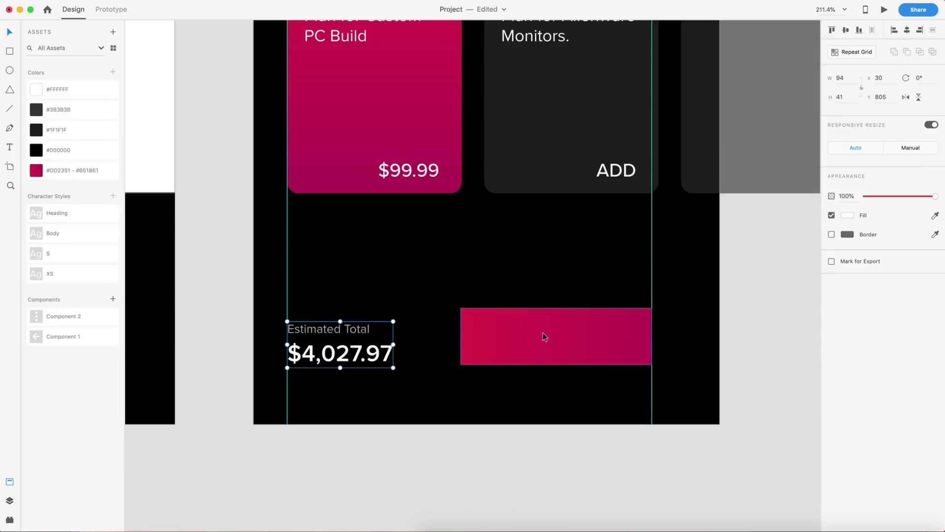
{"action": "left_click_drag", "start_coordinate": [543, 333], "coordinate": [542, 339]}
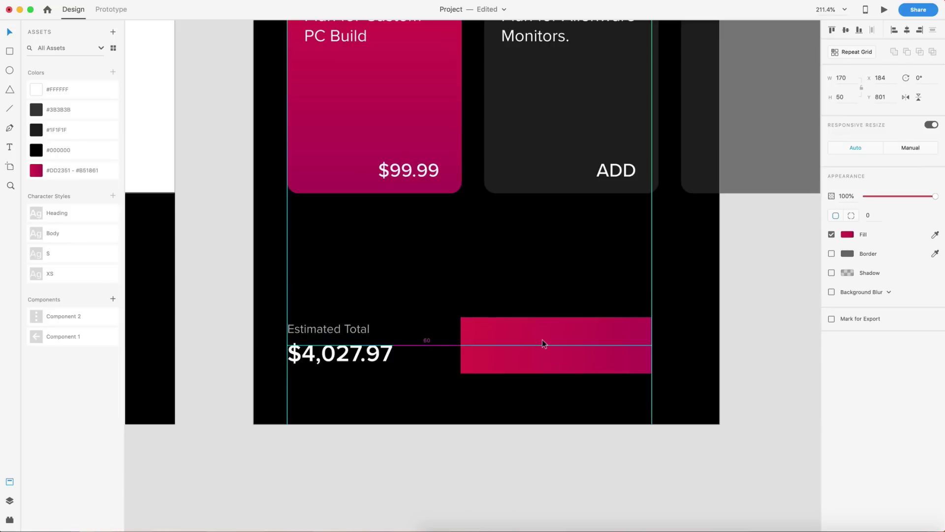
{"action": "left_click", "coordinate": [503, 272]}
{"action": "left_click", "coordinate": [345, 332]}
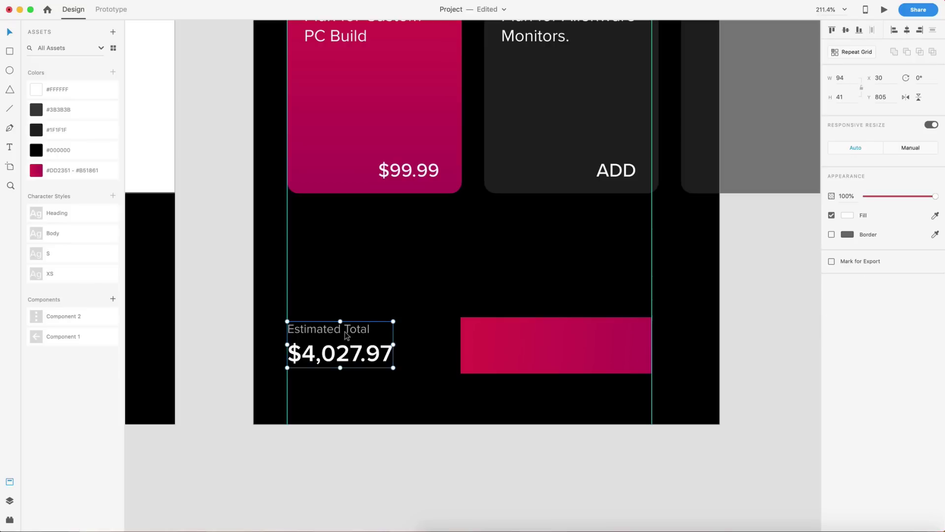
{"action": "left_click", "coordinate": [466, 303]}
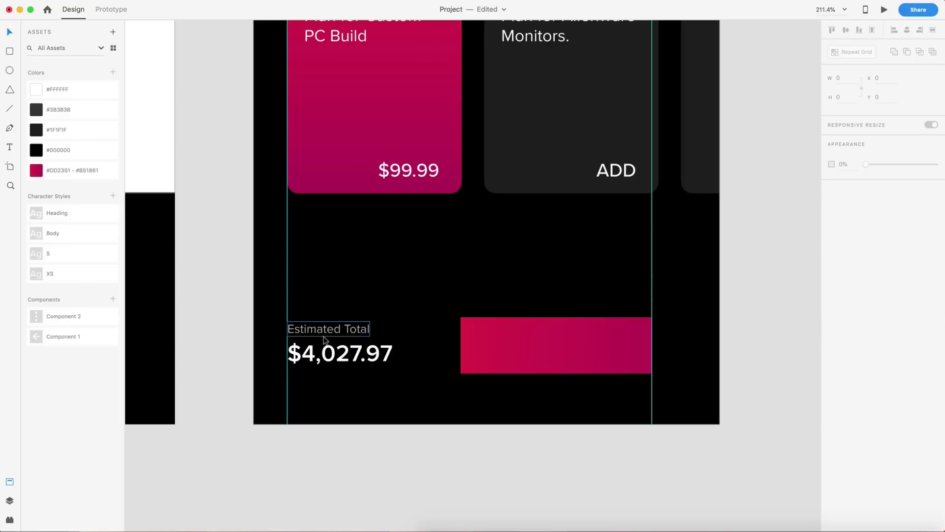
Add a 'Next' label on the pink button in 17 pt Medium
{"action": "key", "text": "y"}
{"action": "key", "text": "t"}
{"action": "left_click", "coordinate": [535, 347]}
{"action": "type", "text": "Nex"}
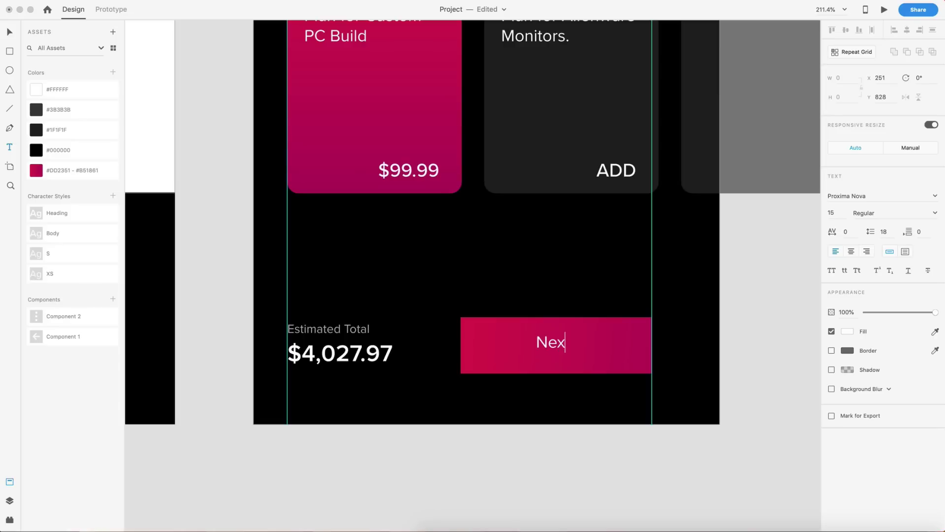
{"action": "type", "text": "t"}
{"action": "key", "text": "Escape"}
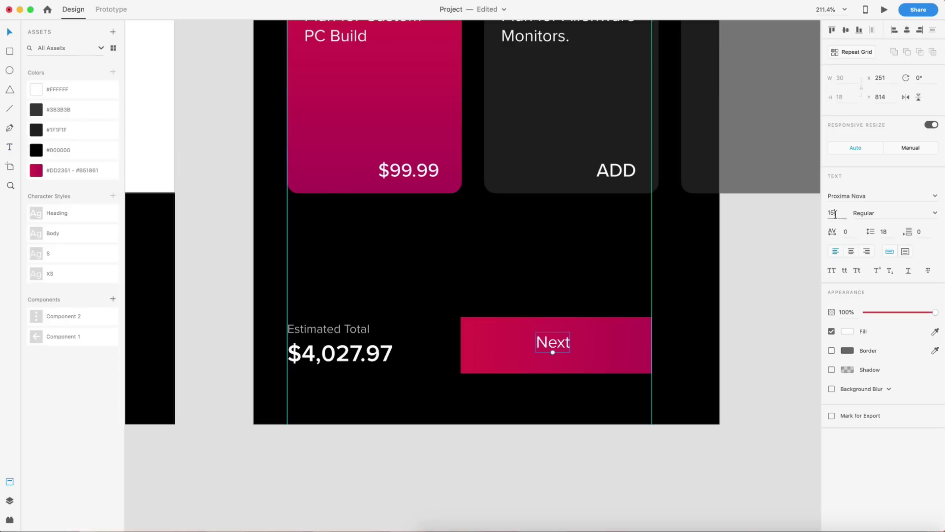
{"action": "type", "text": "17"}
{"action": "key", "text": "Return"}
{"action": "left_click", "coordinate": [936, 213]}
{"action": "left_click", "coordinate": [867, 269]}
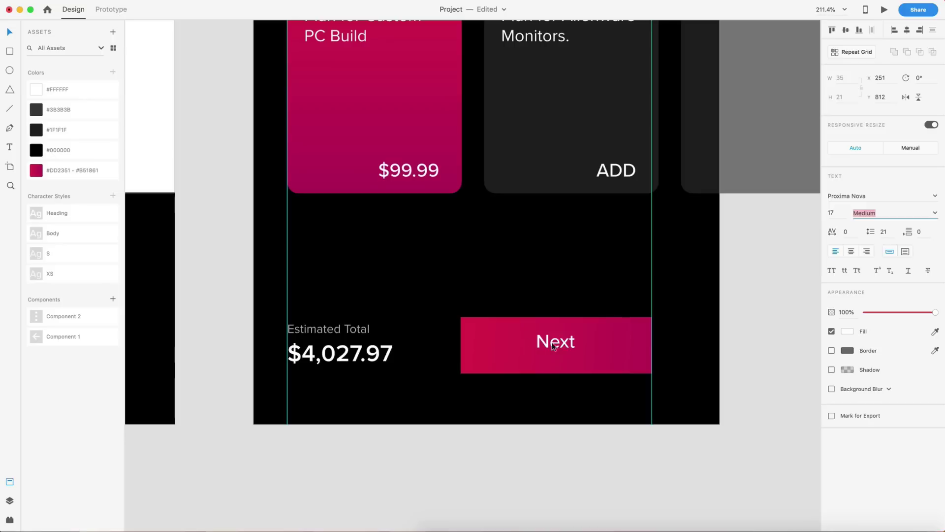
Centre the Next label vertically and horizontally within the button rectangle
{"action": "left_click", "coordinate": [554, 346]}
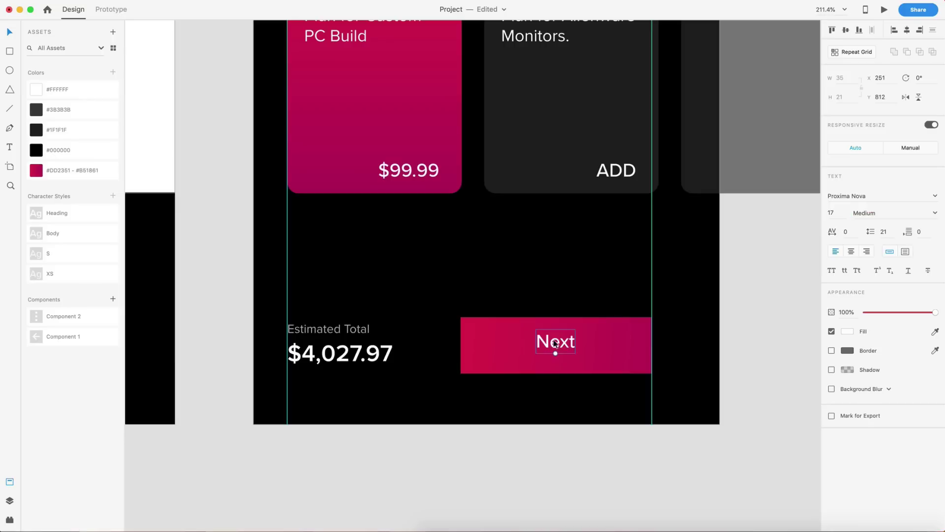
{"action": "left_click", "coordinate": [481, 339], "text": "shift"}
{"action": "left_click", "coordinate": [846, 29]}
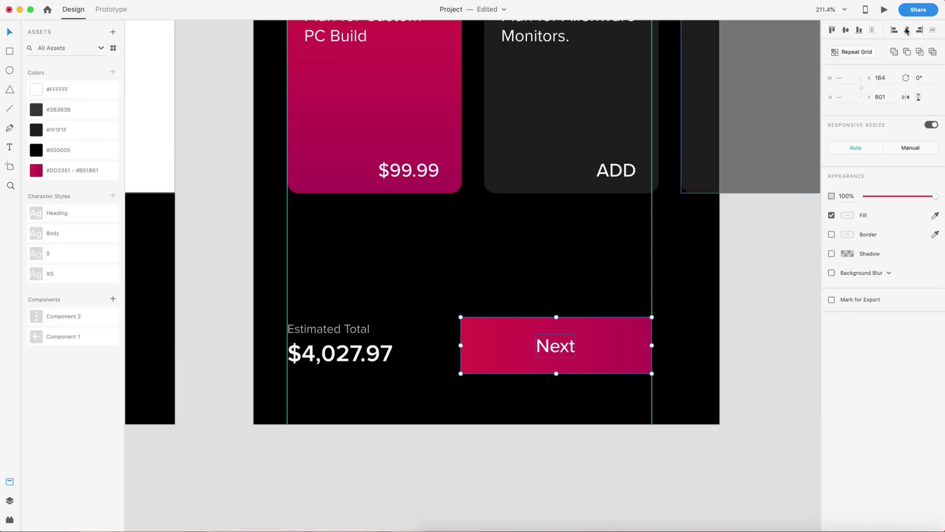
{"action": "left_click", "coordinate": [907, 30]}
{"action": "left_click", "coordinate": [713, 306]}
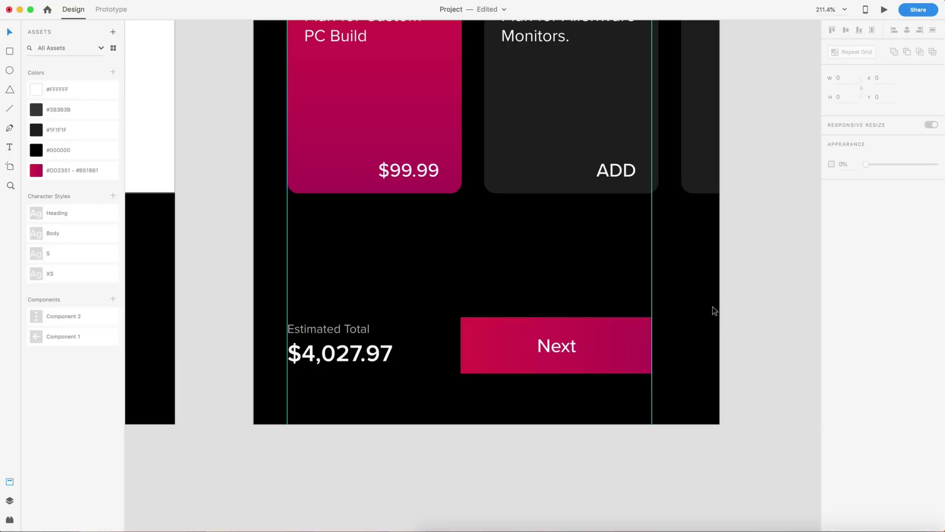
{"action": "left_click", "coordinate": [572, 344]}
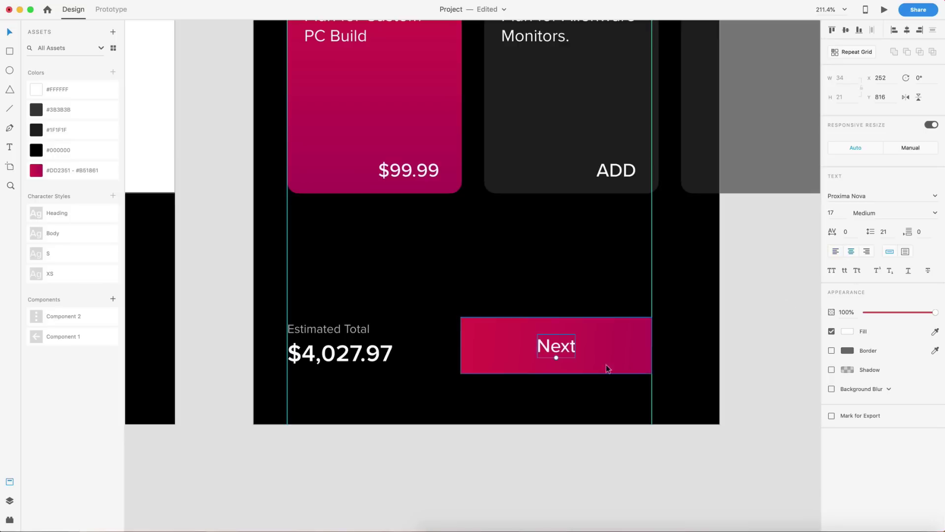
{"action": "left_click", "coordinate": [623, 329], "text": "shift"}
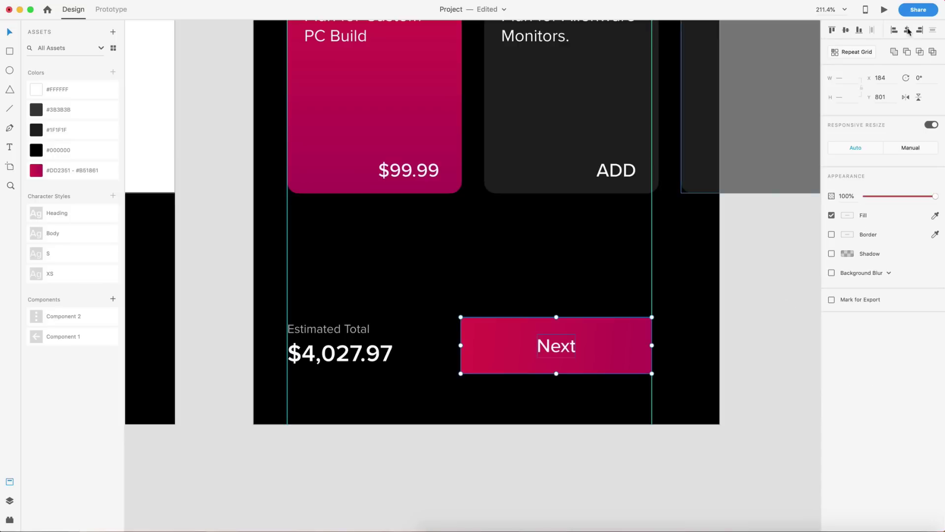
{"action": "left_click", "coordinate": [753, 288]}
Set the Next button's corner radius to 10
{"action": "scroll", "coordinate": [759, 294], "scroll_direction": "down", "scroll_amount": 5}
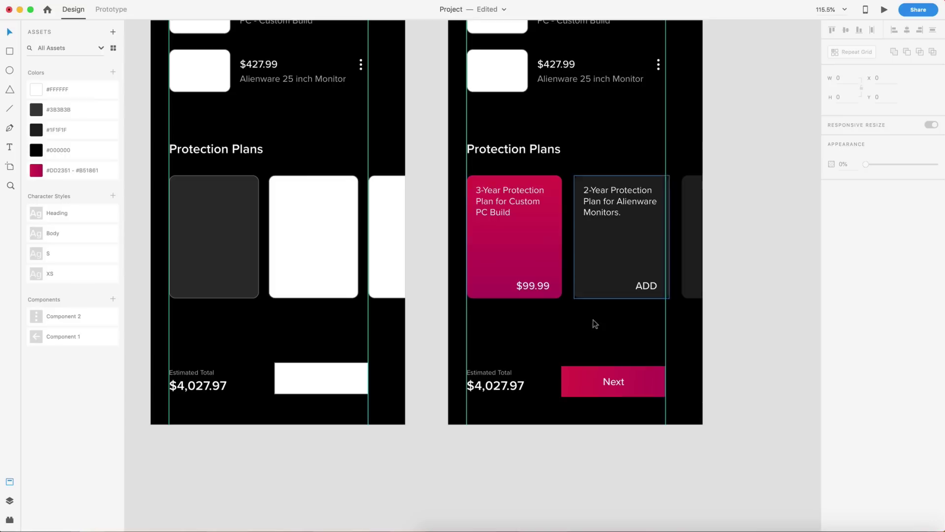
{"action": "scroll", "coordinate": [621, 424], "scroll_direction": "up", "scroll_amount": 5}
{"action": "left_click", "coordinate": [666, 344]}
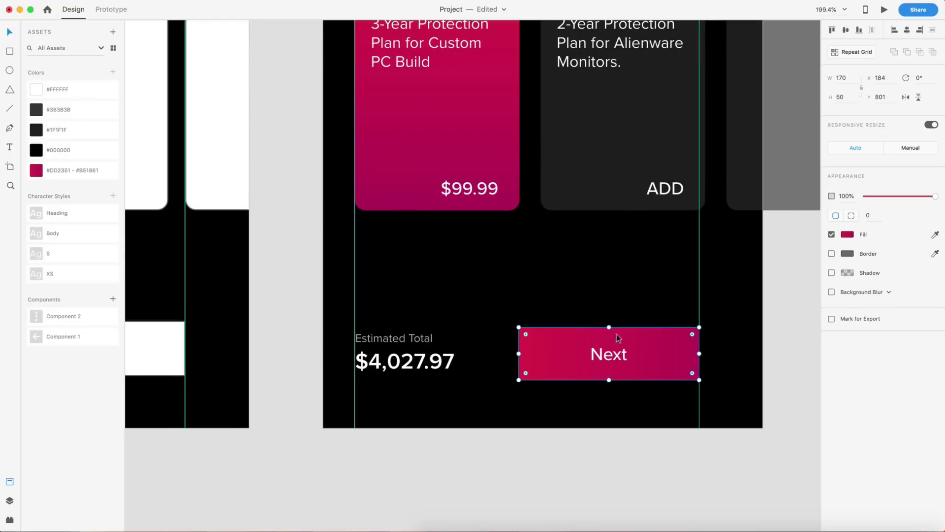
{"action": "left_click", "coordinate": [868, 216]}
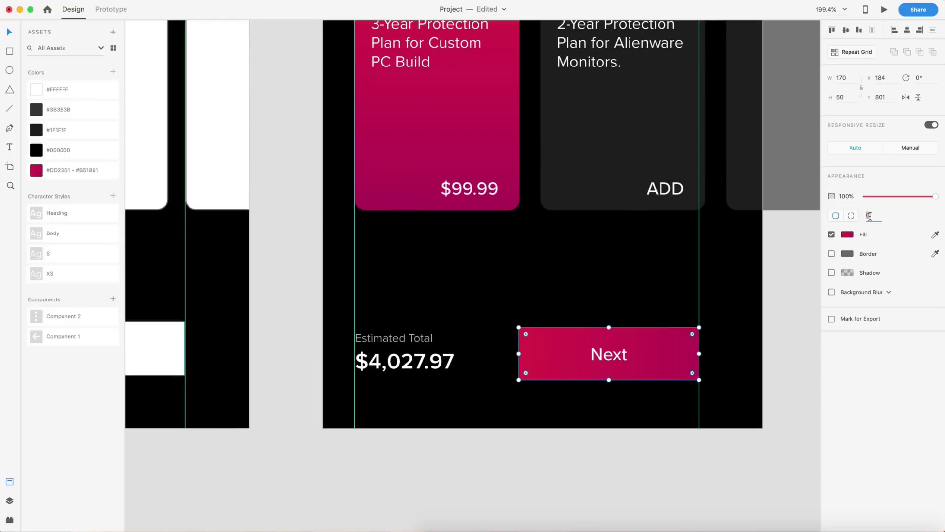
{"action": "left_click", "coordinate": [601, 192]}
{"action": "left_click", "coordinate": [665, 334]}
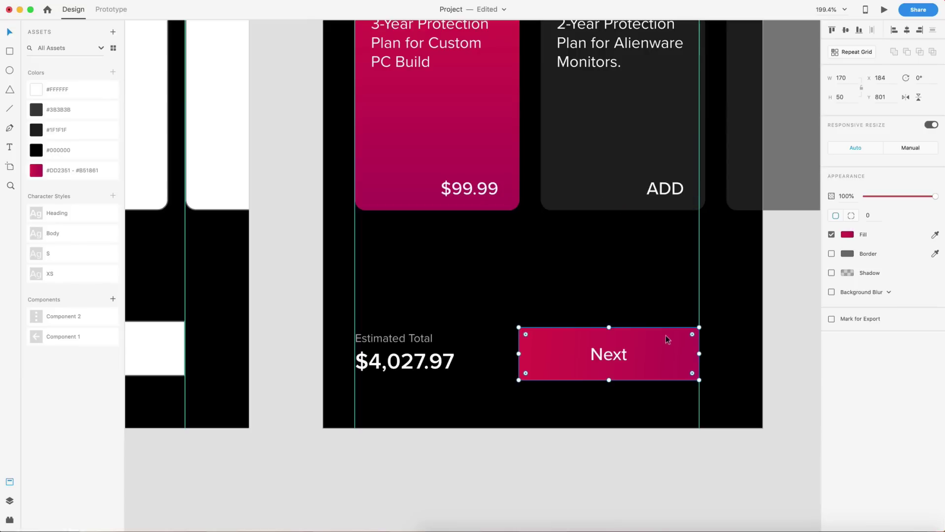
{"action": "left_click", "coordinate": [871, 217]}
{"action": "type", "text": "10"}
{"action": "key", "text": "Return"}
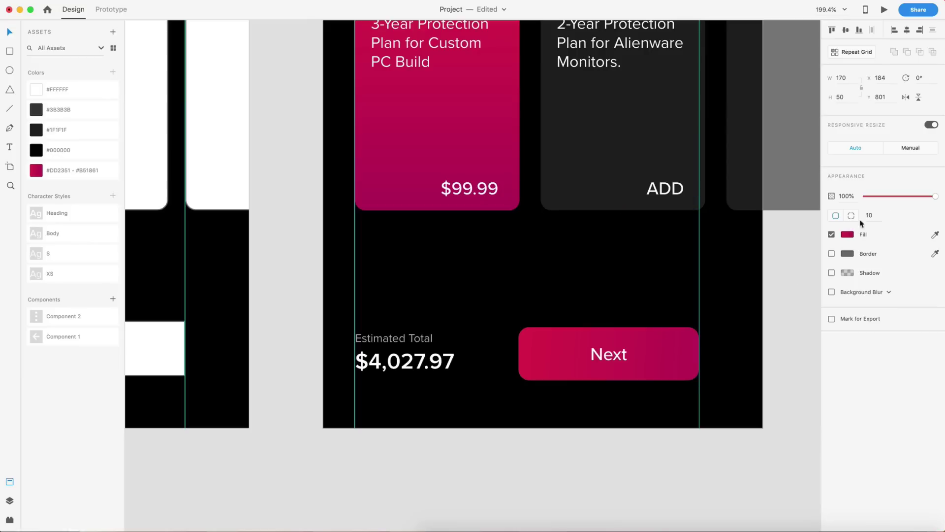
{"action": "left_click", "coordinate": [769, 261]}
Fine-tune the button's corner rounding by dragging its corner handle
{"action": "scroll", "coordinate": [769, 261], "scroll_direction": "down", "scroll_amount": 5}
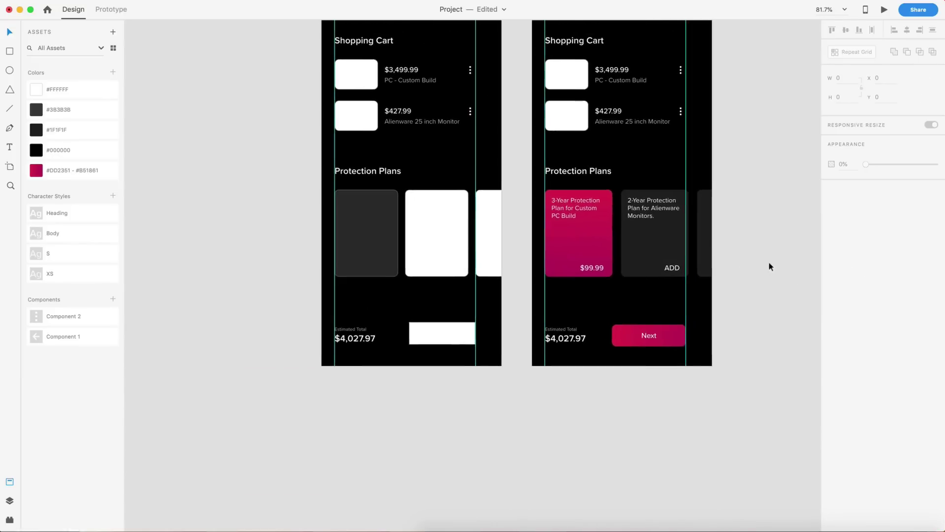
{"action": "scroll", "coordinate": [614, 332], "scroll_direction": "up", "scroll_amount": 3}
{"action": "left_click", "coordinate": [618, 331]}
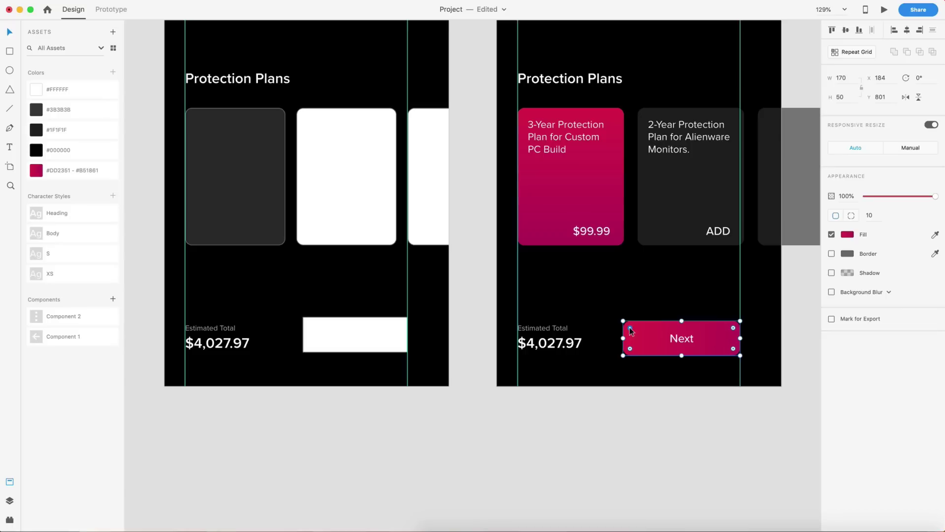
{"action": "left_click_drag", "start_coordinate": [629, 327], "coordinate": [627, 325]}
{"action": "left_click", "coordinate": [663, 306]}
Zoom out to view the Wireframe and Design artboards side by side
{"action": "scroll", "coordinate": [706, 306], "scroll_direction": "down", "scroll_amount": 4}
{"action": "scroll", "coordinate": [708, 309], "scroll_direction": "up", "scroll_amount": 1}
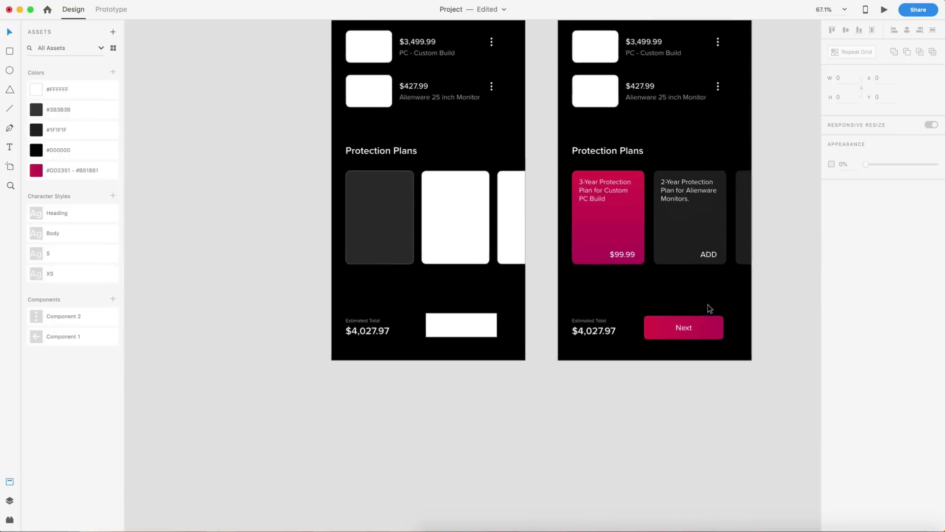
{"action": "scroll", "coordinate": [709, 308], "scroll_direction": "up", "scroll_amount": 3}
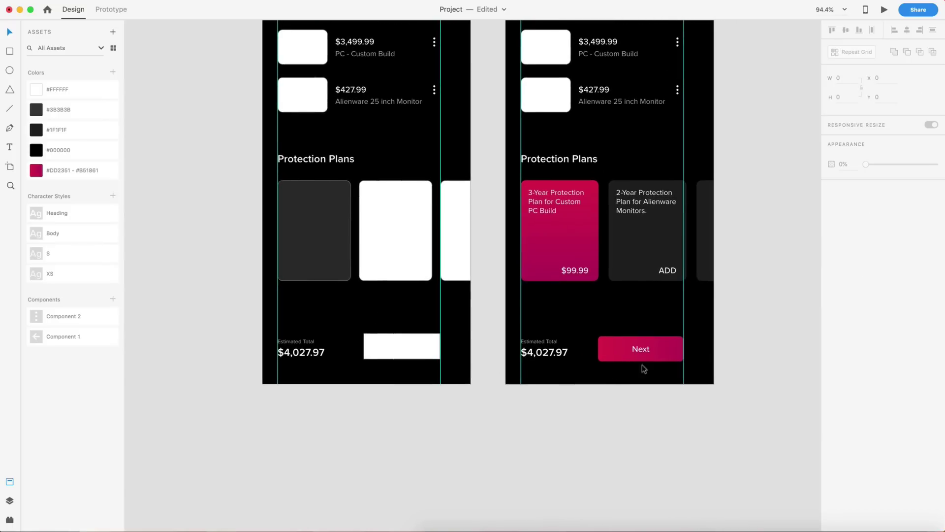
{"action": "scroll", "coordinate": [638, 365], "scroll_direction": "up", "scroll_amount": 1}
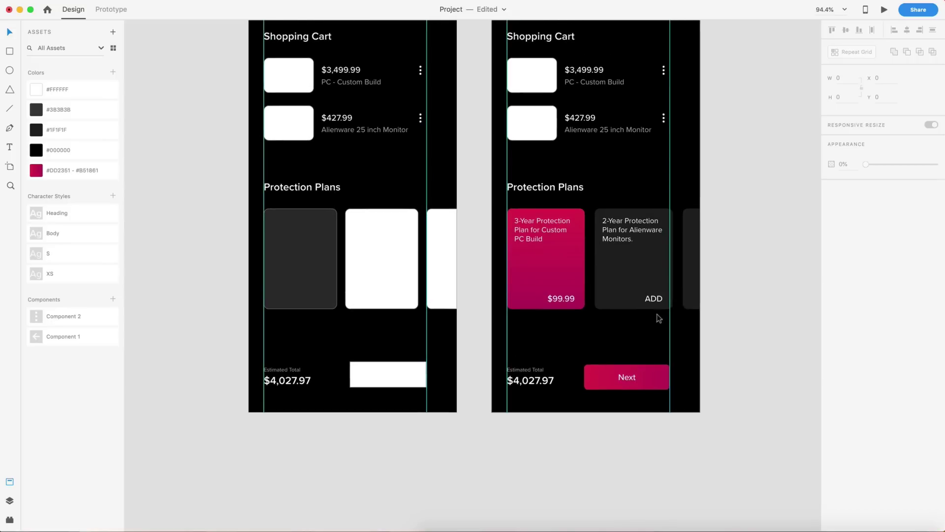
{"action": "scroll", "coordinate": [562, 229], "scroll_direction": "up", "scroll_amount": 2}
{"action": "scroll", "coordinate": [686, 256], "scroll_direction": "up", "scroll_amount": 2}
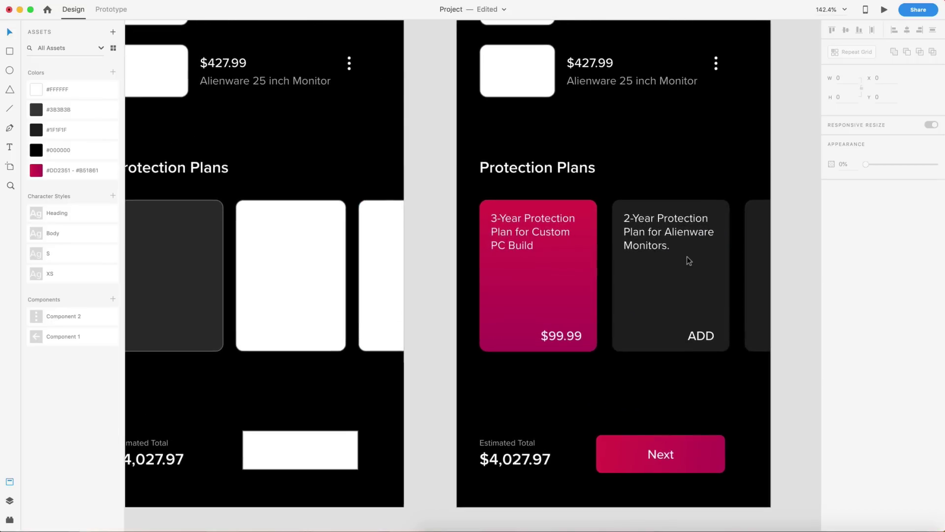
{"action": "scroll", "coordinate": [686, 256], "scroll_direction": "down", "scroll_amount": 2}
{"action": "scroll", "coordinate": [545, 332], "scroll_direction": "up", "scroll_amount": 2}
{"action": "scroll", "coordinate": [638, 206], "scroll_direction": "up", "scroll_amount": 3}
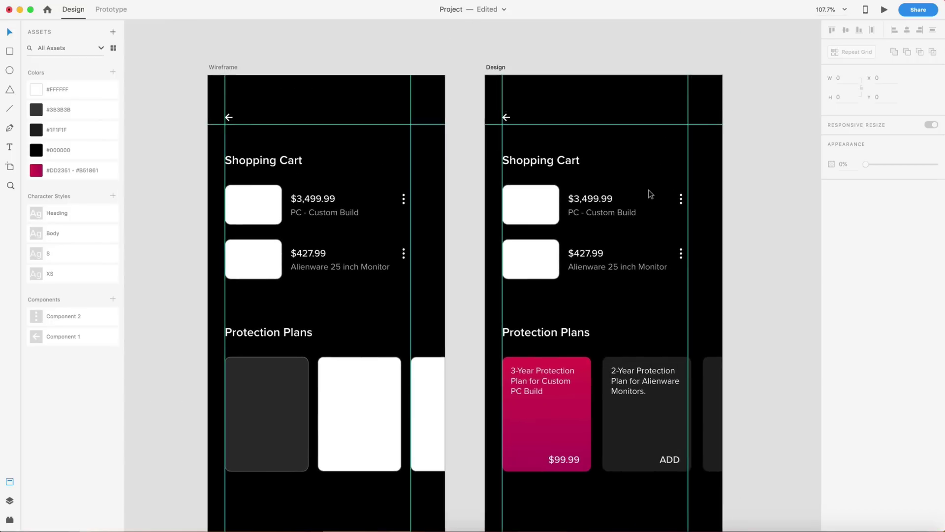
Select both cart image placeholders and remove their borders
{"action": "scroll", "coordinate": [590, 150], "scroll_direction": "up", "scroll_amount": 3}
{"action": "scroll", "coordinate": [629, 165], "scroll_direction": "right", "scroll_amount": 2}
{"action": "scroll", "coordinate": [629, 165], "scroll_direction": "down", "scroll_amount": 1}
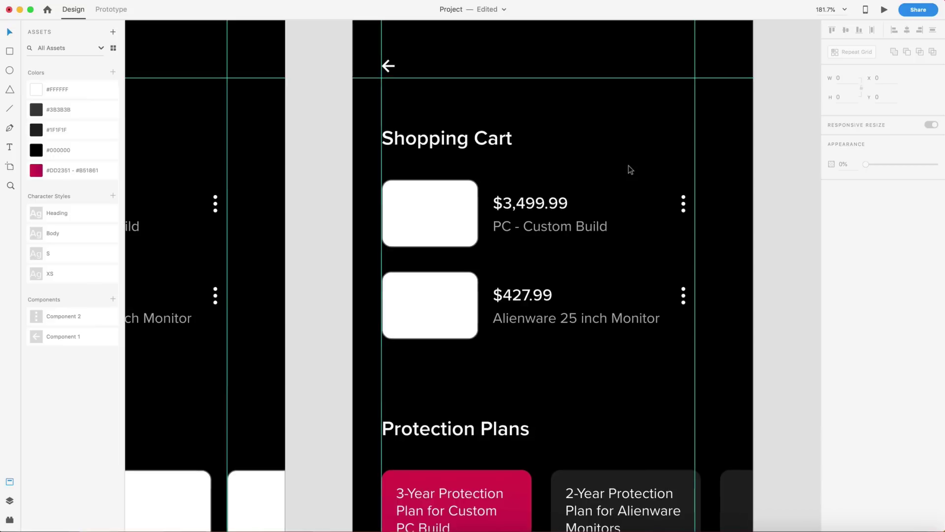
{"action": "left_click", "coordinate": [426, 232]}
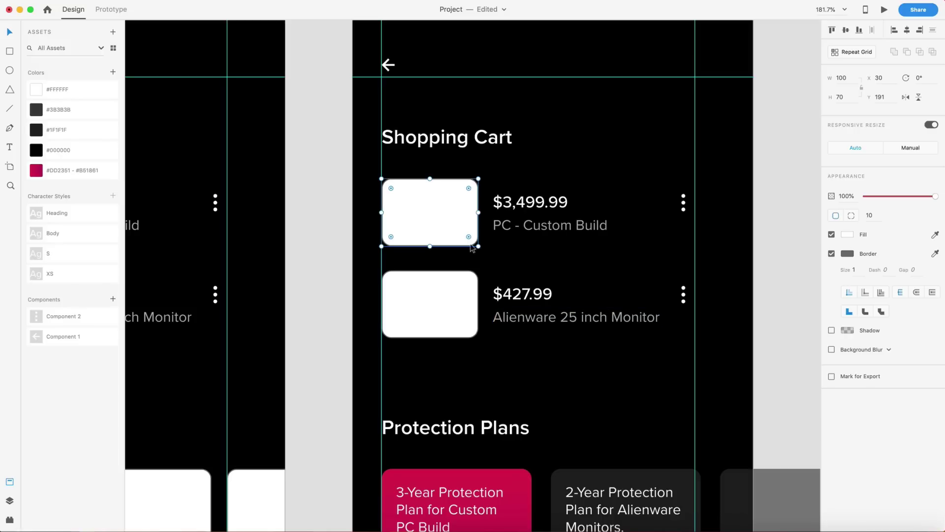
{"action": "left_click", "coordinate": [618, 266]}
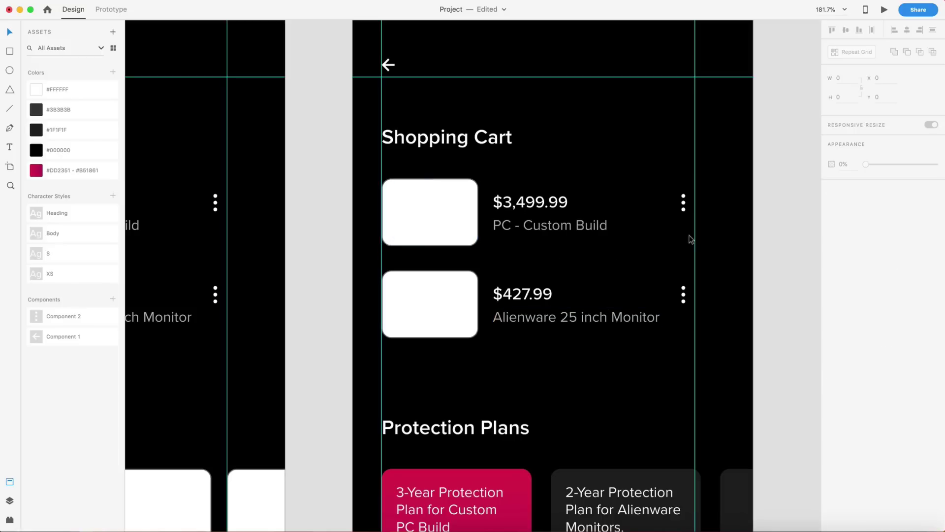
{"action": "scroll", "coordinate": [684, 236], "scroll_direction": "down", "scroll_amount": 3}
{"action": "left_click", "coordinate": [467, 212]}
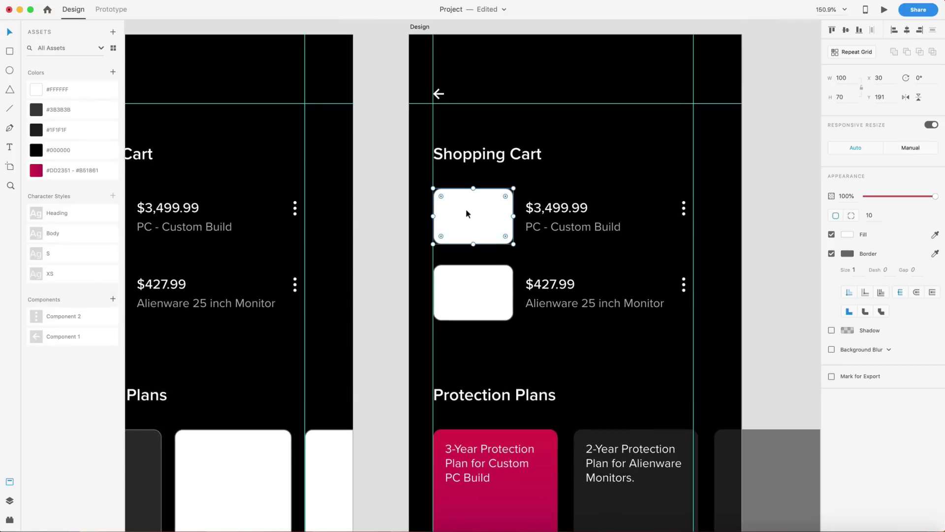
{"action": "left_click", "coordinate": [456, 284], "text": "shift"}
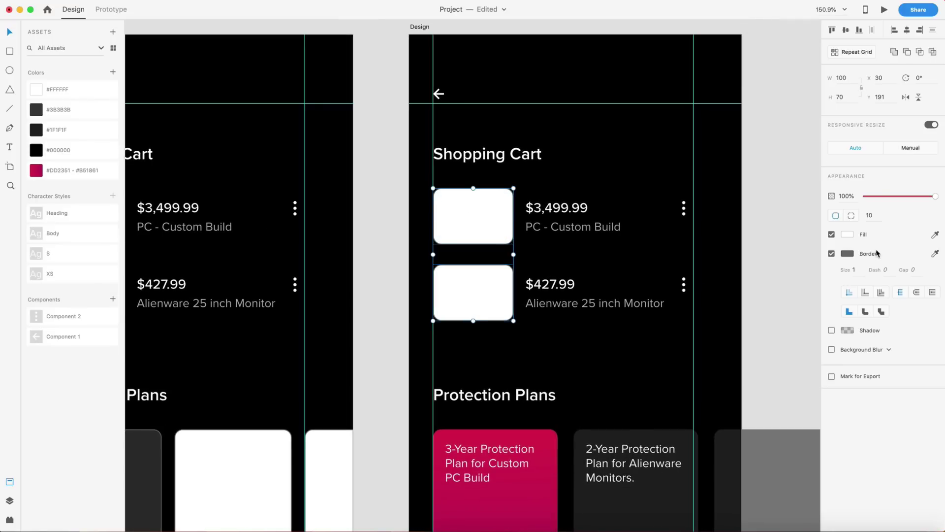
{"action": "left_click", "coordinate": [832, 253]}
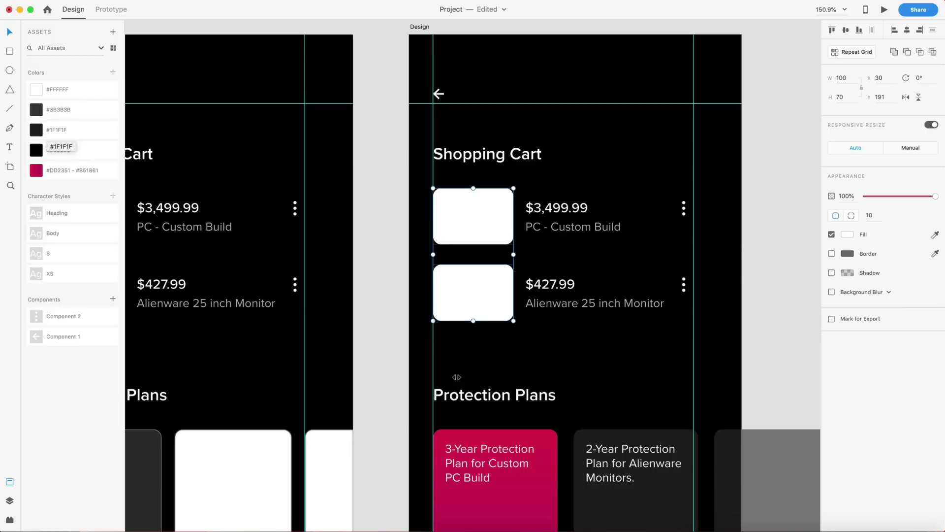
Fill both placeholders with the #1F1F1F swatch, then deselect and zoom out to both artboards
{"action": "left_click", "coordinate": [78, 131]}
{"action": "left_click", "coordinate": [608, 145]}
{"action": "key", "text": "super+0"}
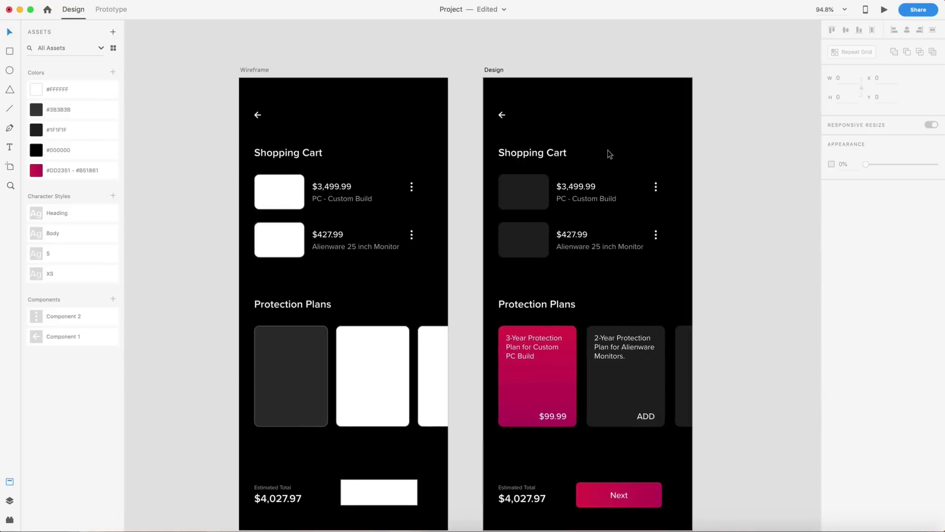
{"action": "scroll", "coordinate": [607, 151], "scroll_direction": "up", "scroll_amount": 5}
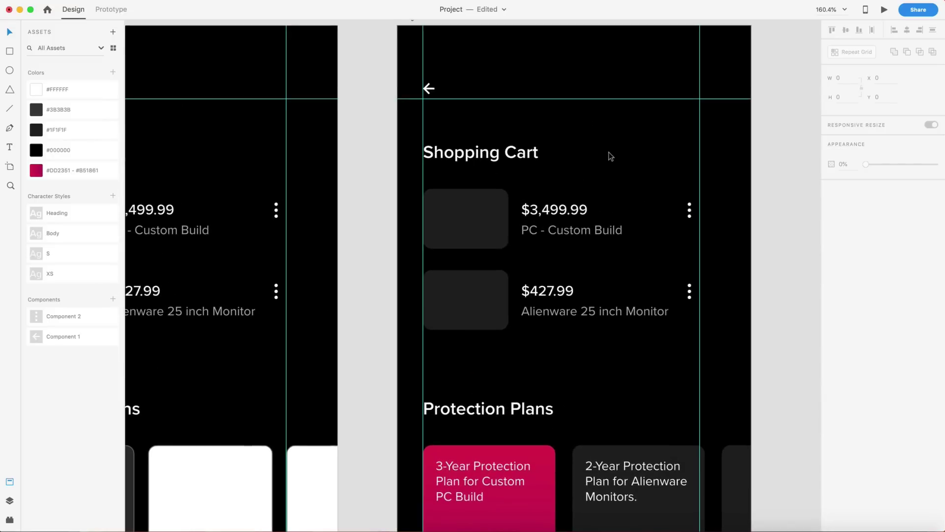
Select the cart placeholders and undo an accidental duplicate of the first one
{"action": "scroll", "coordinate": [608, 153], "scroll_direction": "down", "scroll_amount": 1}
{"action": "left_click", "coordinate": [459, 206]}
{"action": "left_click", "coordinate": [454, 286], "text": "shift"}
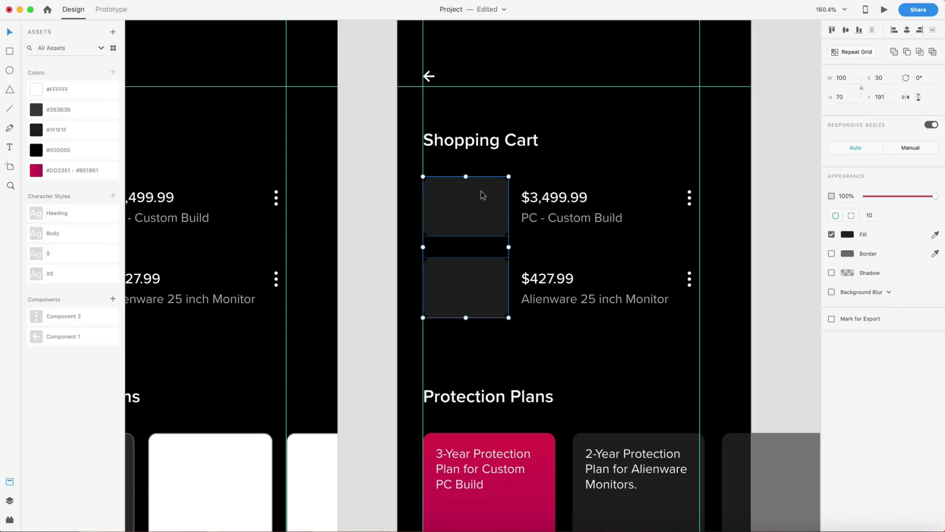
{"action": "scroll", "coordinate": [612, 170], "scroll_direction": "right", "scroll_amount": 2}
{"action": "scroll", "coordinate": [612, 170], "scroll_direction": "down", "scroll_amount": 1}
{"action": "key", "text": "Escape"}
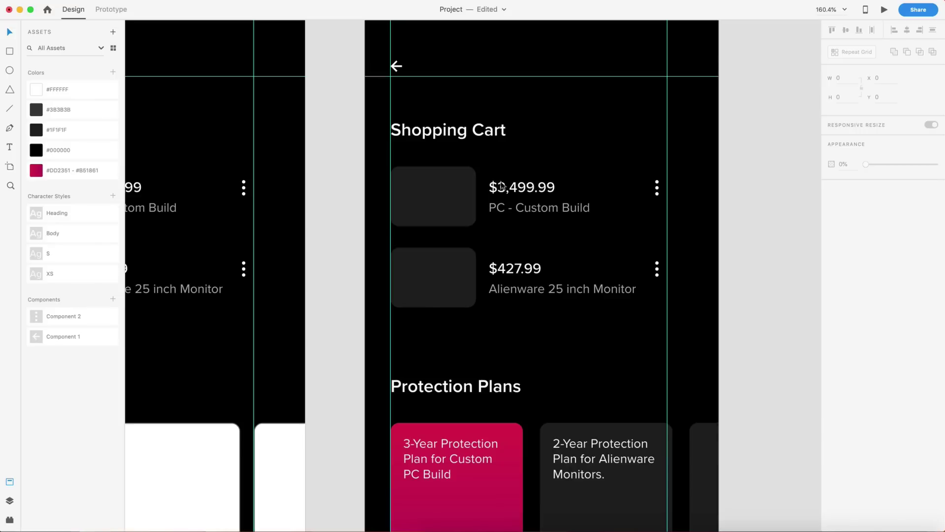
{"action": "left_click", "coordinate": [443, 192]}
{"action": "left_click_drag", "start_coordinate": [443, 192], "coordinate": [599, 134]}
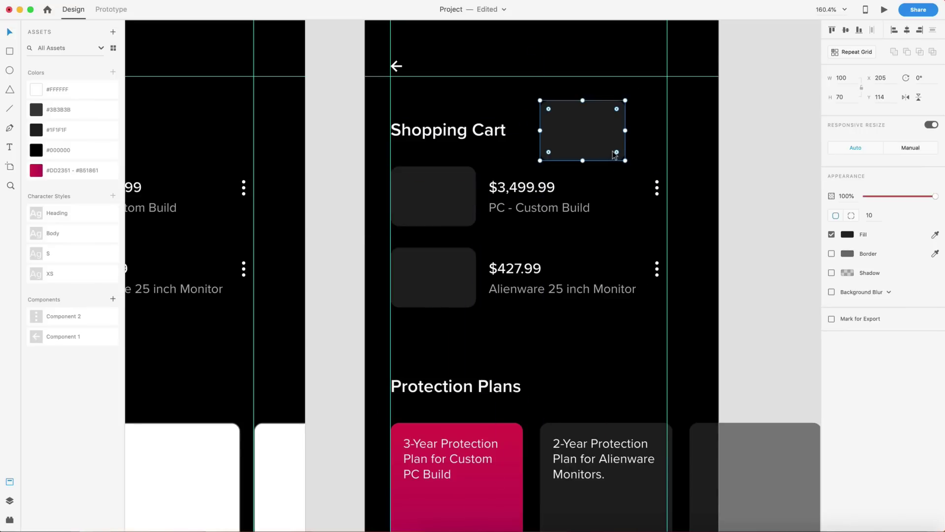
{"action": "key", "text": "super+z"}
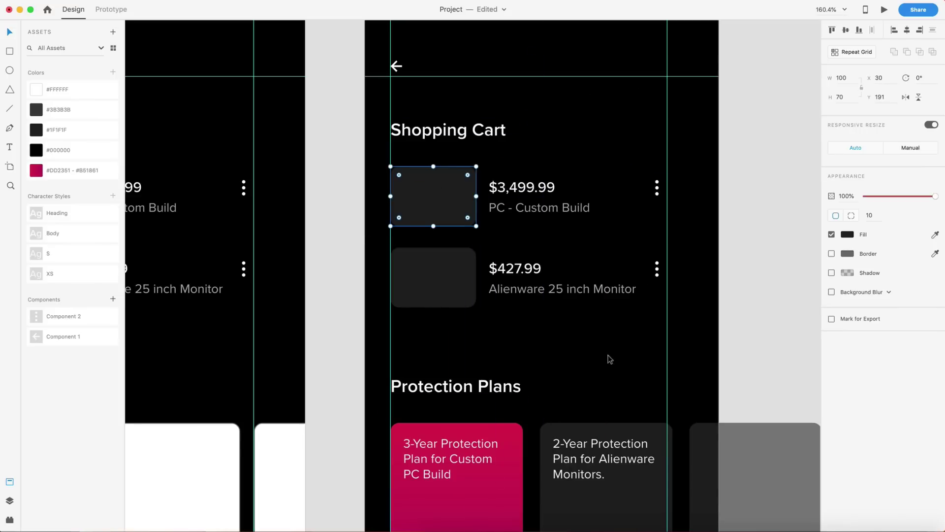
Drop the PC photo into the first placeholder and the monitor photo into the second
{"action": "left_click", "coordinate": [434, 522]}
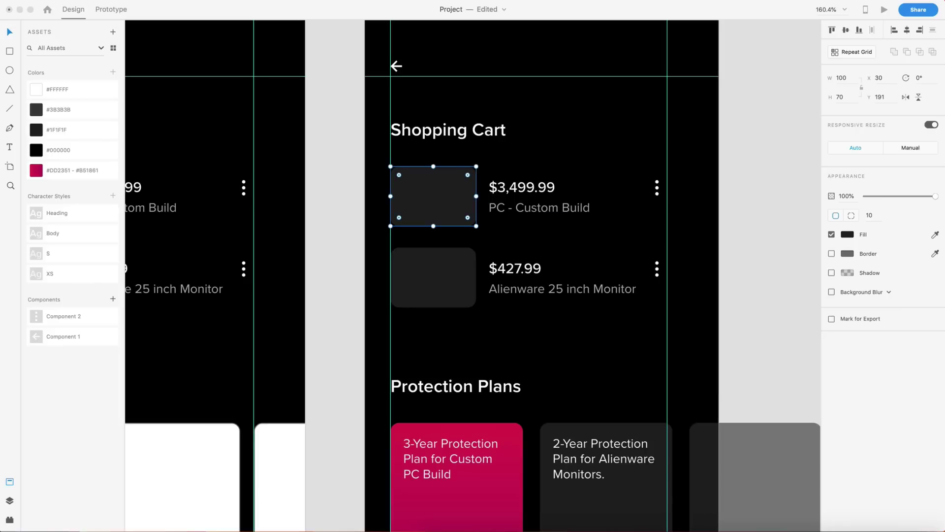
{"action": "left_click_drag", "start_coordinate": [685, 251], "coordinate": [429, 193]}
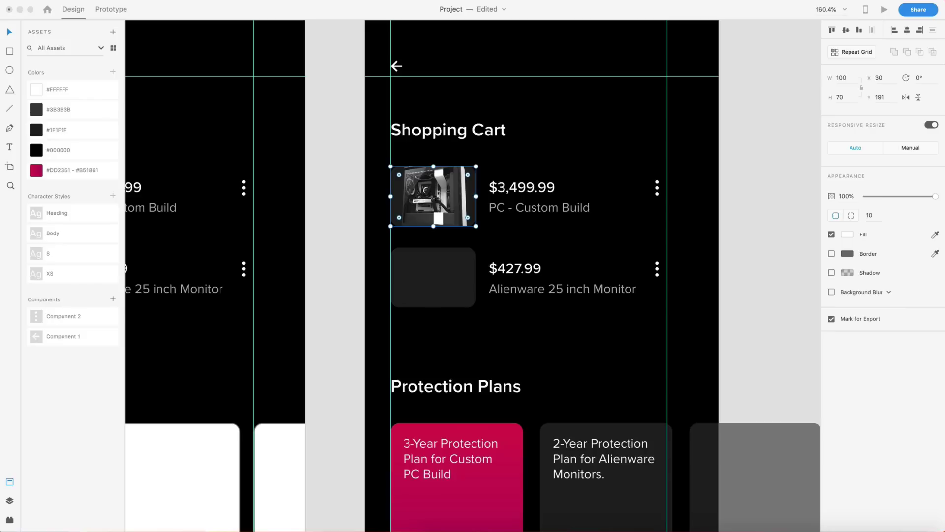
{"action": "left_click_drag", "start_coordinate": [685, 276], "coordinate": [433, 277]}
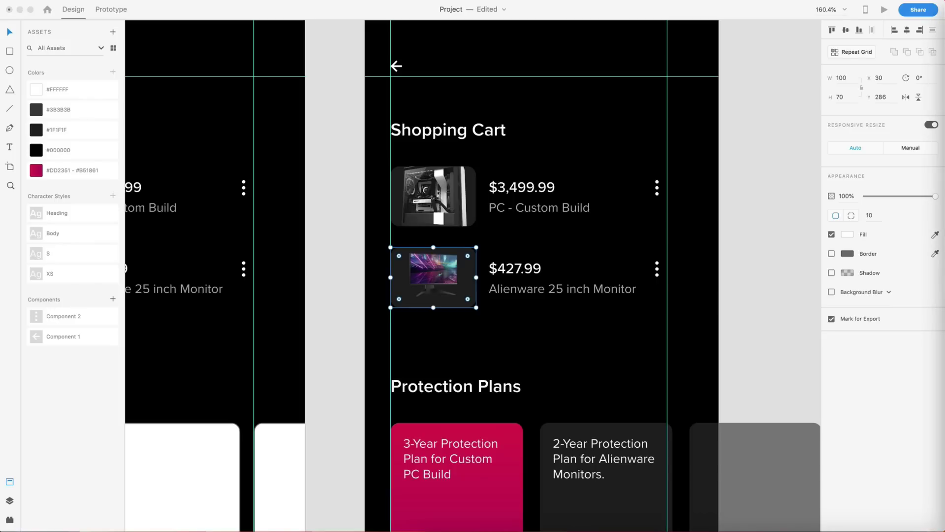
Shrink the PC photo to fit inside its rounded dark mask
{"action": "left_click", "coordinate": [436, 197]}
{"action": "left_click", "coordinate": [443, 193]}
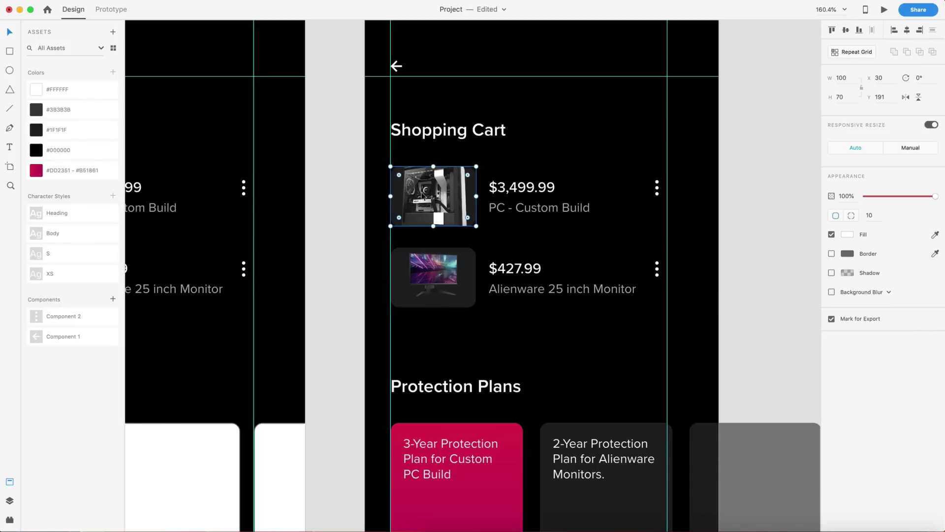
{"action": "double_click", "coordinate": [433, 188]}
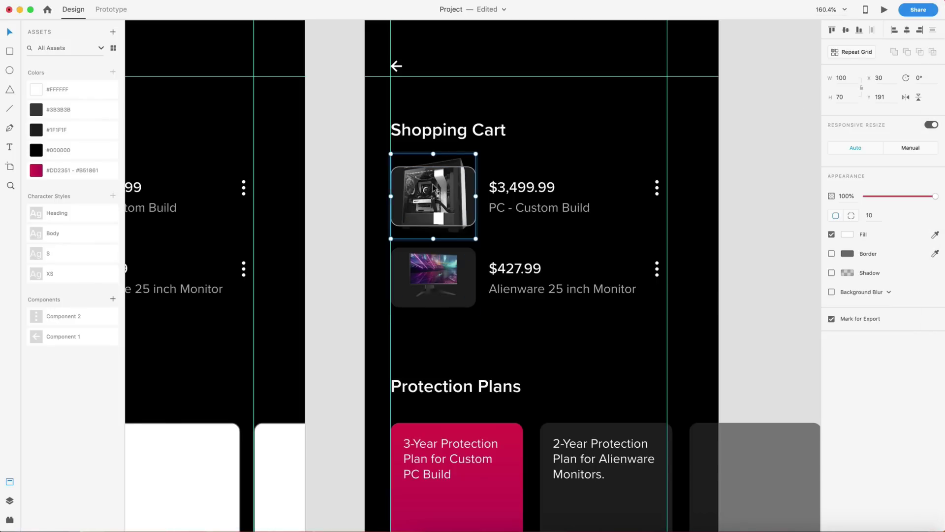
{"action": "key", "text": "alt"}
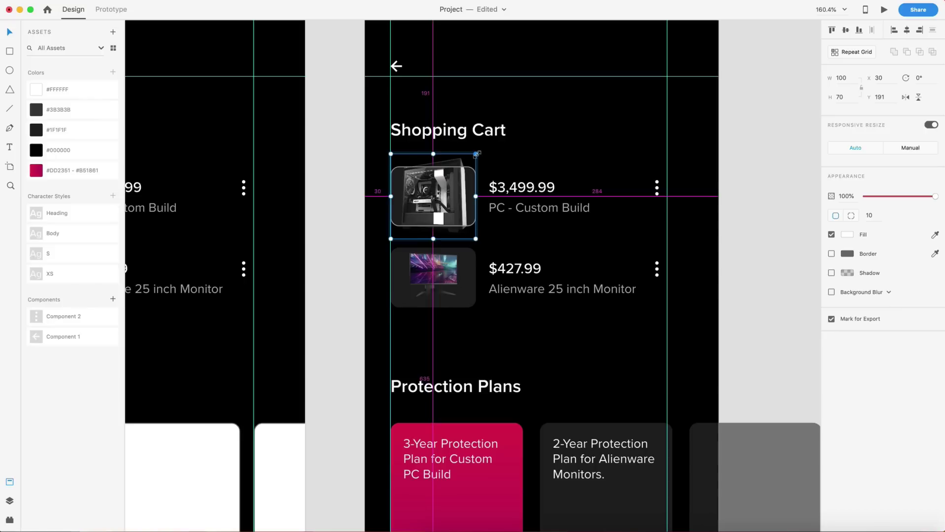
{"action": "left_click_drag", "start_coordinate": [477, 154], "coordinate": [459, 173]}
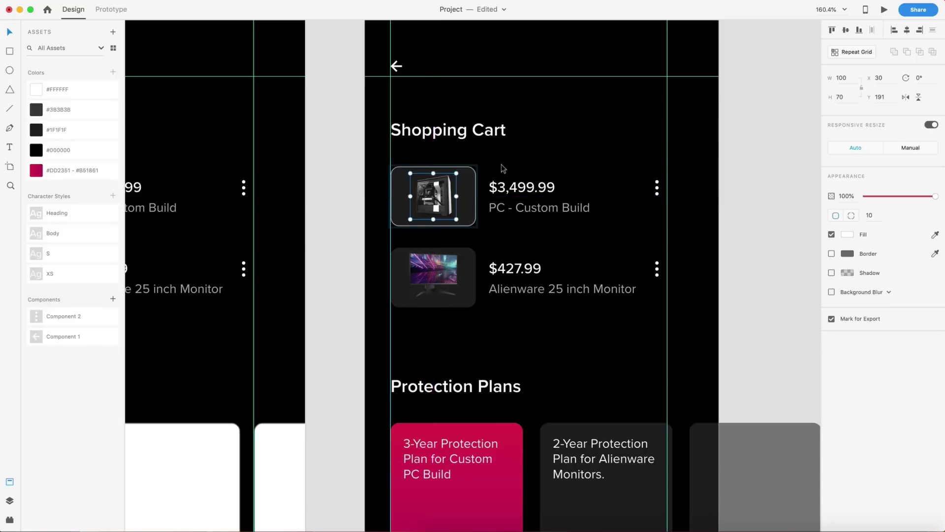
{"action": "left_click", "coordinate": [547, 158]}
Shrink the monitor photo to fit inside its dark box
{"action": "scroll", "coordinate": [737, 279], "scroll_direction": "down", "scroll_amount": 5}
{"action": "scroll", "coordinate": [737, 279], "scroll_direction": "up", "scroll_amount": 7}
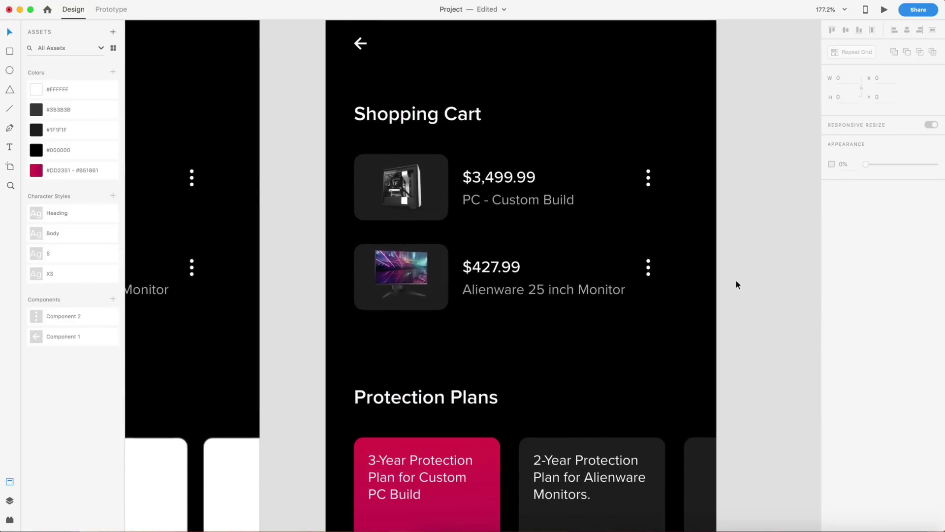
{"action": "left_click", "coordinate": [403, 287]}
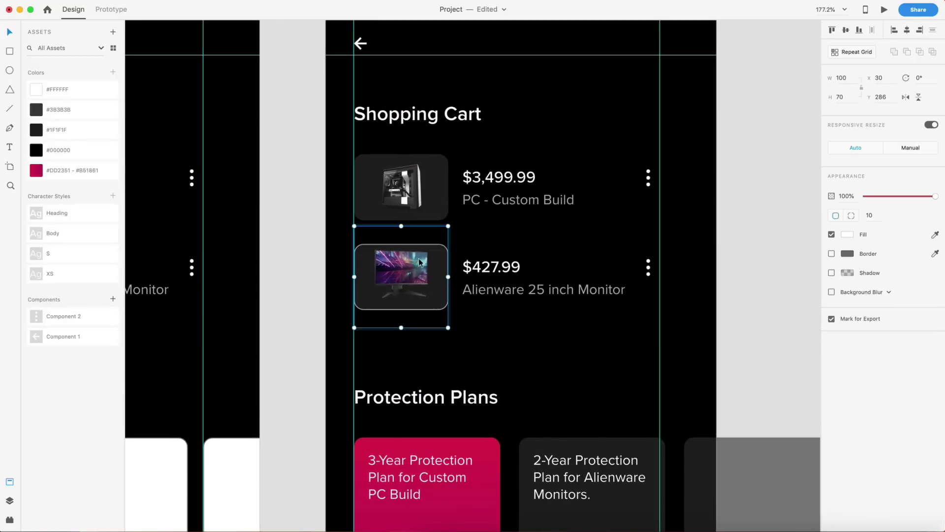
{"action": "left_click_drag", "start_coordinate": [448, 226], "coordinate": [437, 237]}
{"action": "key", "text": "Escape"}
{"action": "scroll", "coordinate": [537, 176], "scroll_direction": "down", "scroll_amount": 2}
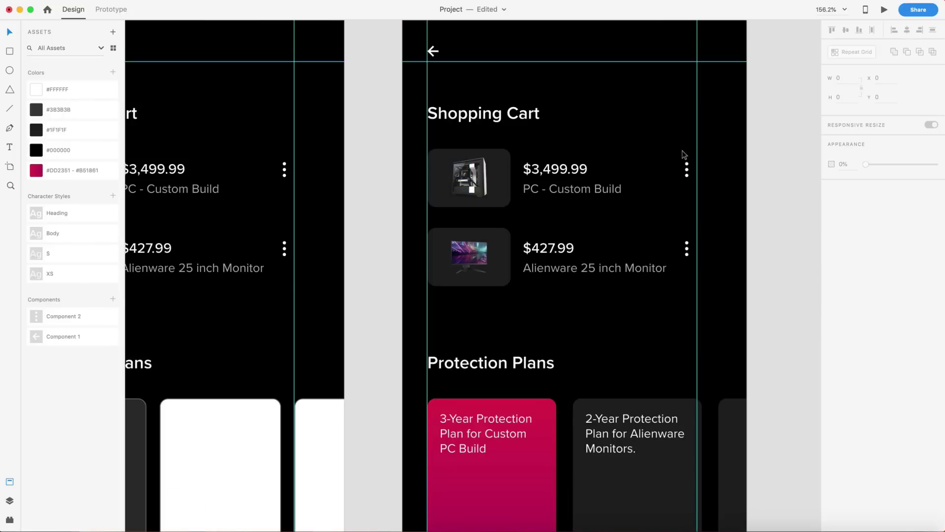
{"action": "scroll", "coordinate": [684, 155], "scroll_direction": "up", "scroll_amount": 3}
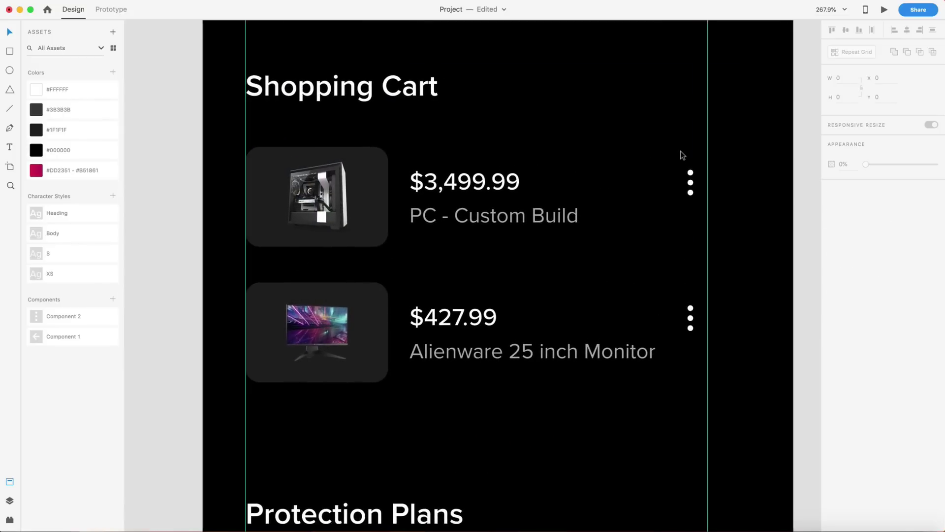
{"action": "scroll", "coordinate": [680, 155], "scroll_direction": "down", "scroll_amount": 2}
{"action": "scroll", "coordinate": [776, 245], "scroll_direction": "right", "scroll_amount": 2}
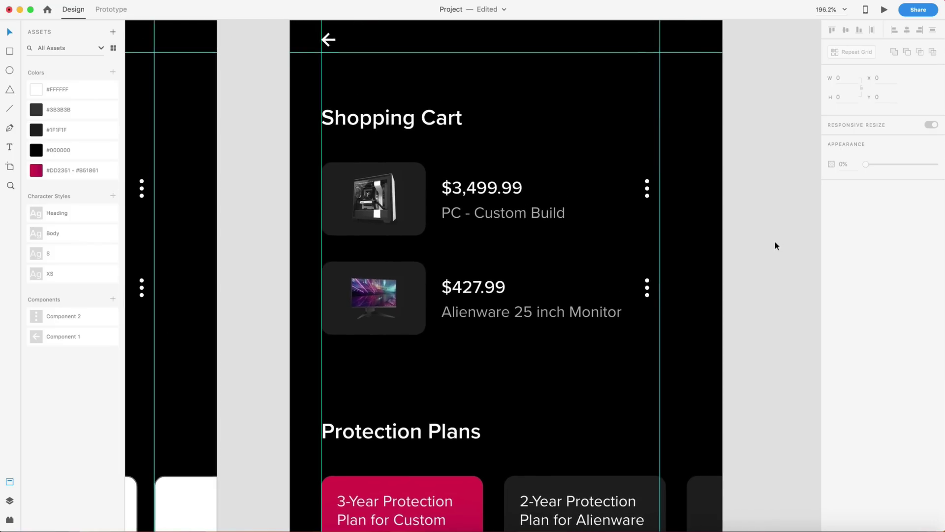
{"action": "scroll", "coordinate": [805, 263], "scroll_direction": "down", "scroll_amount": 2}
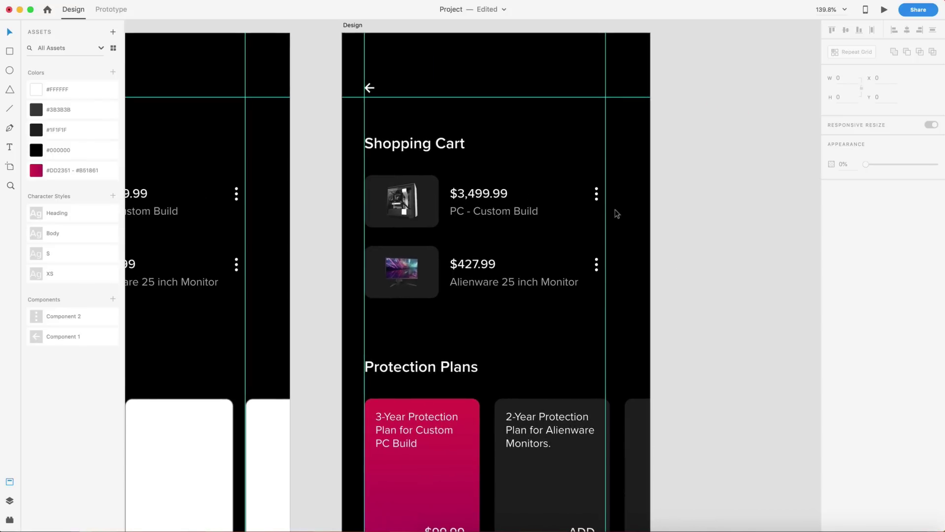
Apply #3B3B3B as the border colour of both three-dot item menus
{"action": "left_click_drag", "start_coordinate": [584, 177], "coordinate": [604, 274]}
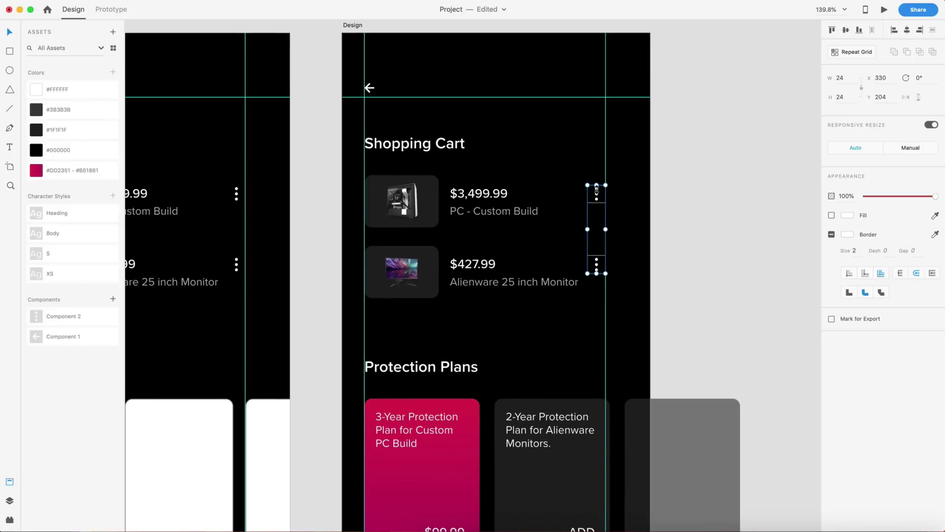
{"action": "right_click", "coordinate": [37, 114]}
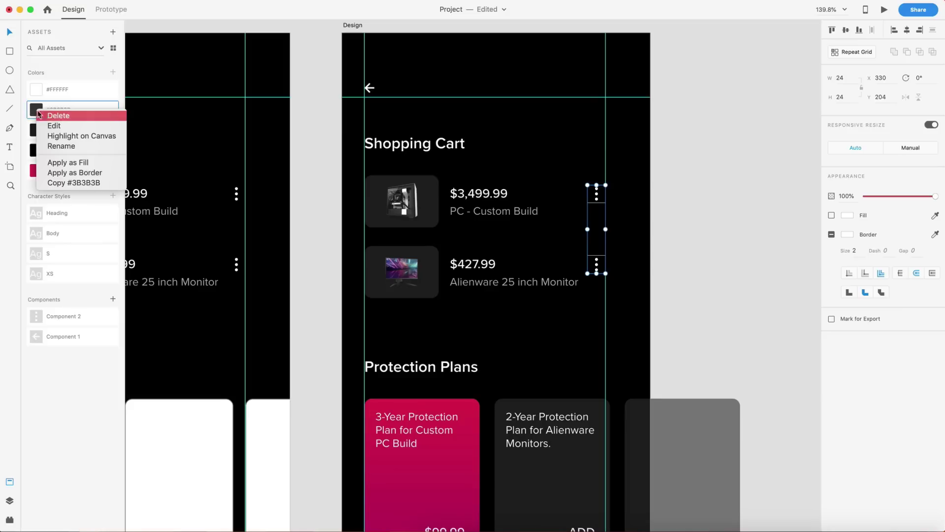
{"action": "left_click", "coordinate": [64, 173]}
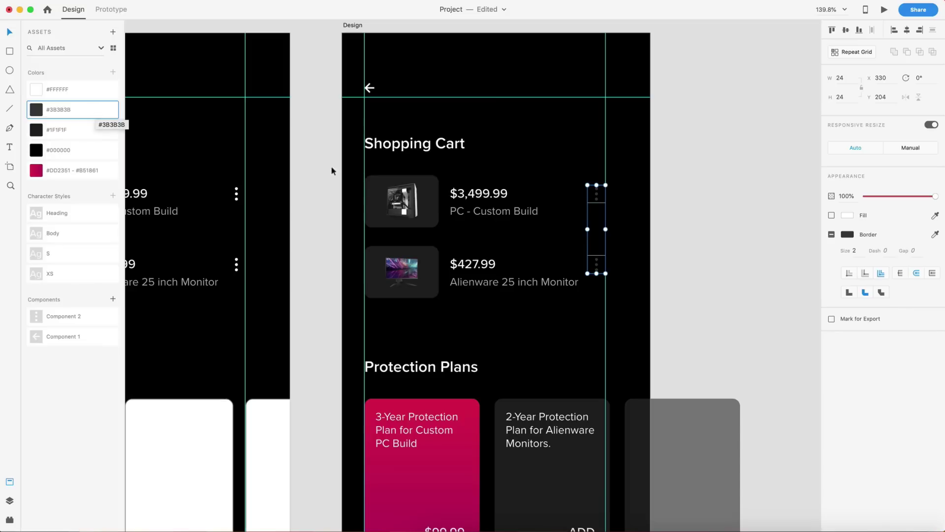
{"action": "left_click", "coordinate": [669, 226]}
Hide the layout guides on both artboards
{"action": "scroll", "coordinate": [691, 223], "scroll_direction": "down", "scroll_amount": 3}
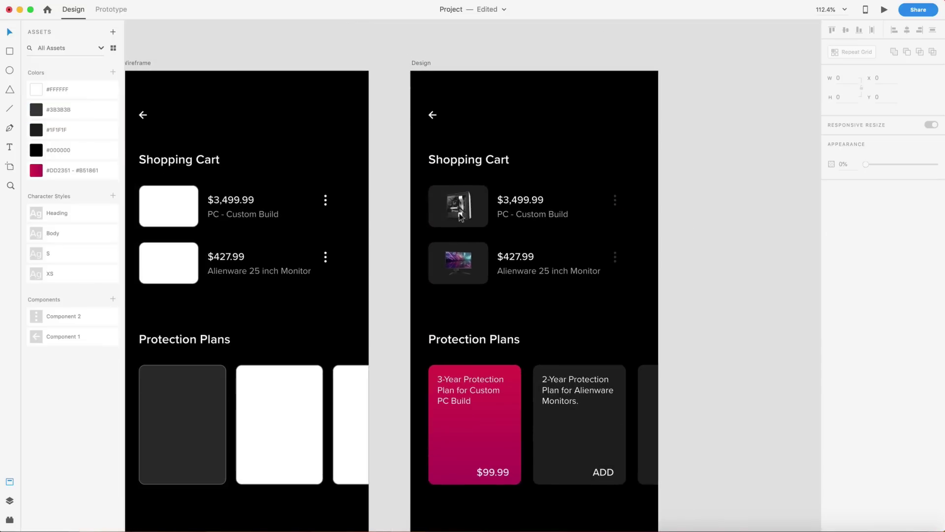
{"action": "scroll", "coordinate": [762, 231], "scroll_direction": "down", "scroll_amount": 5}
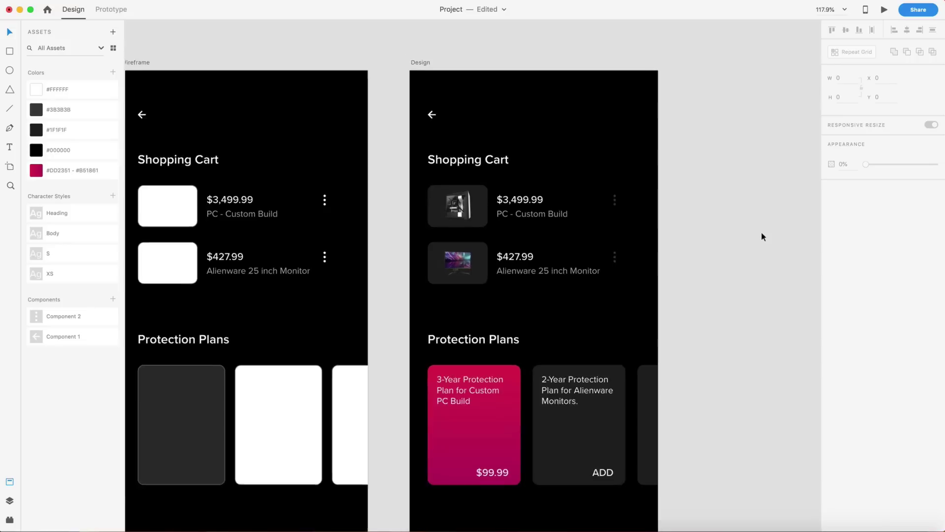
{"action": "scroll", "coordinate": [762, 235], "scroll_direction": "up", "scroll_amount": 1}
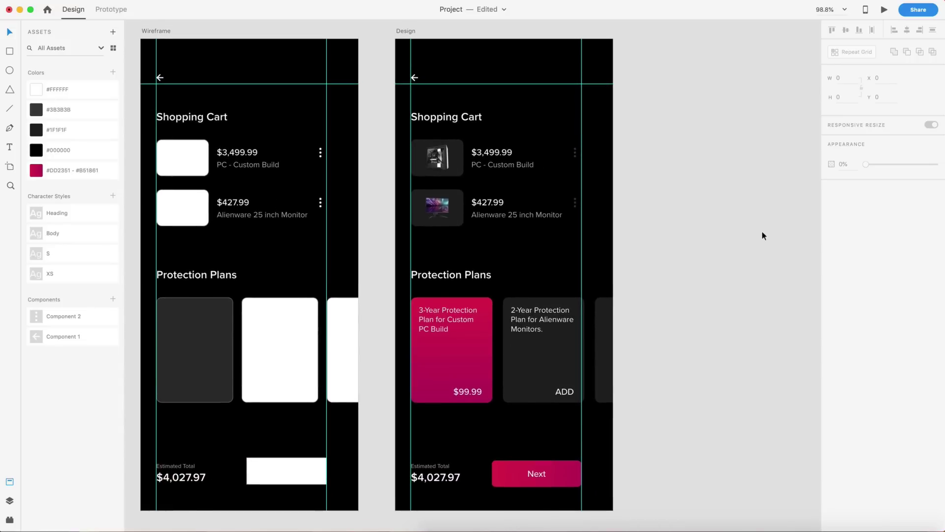
{"action": "key", "text": "super+semicolon"}
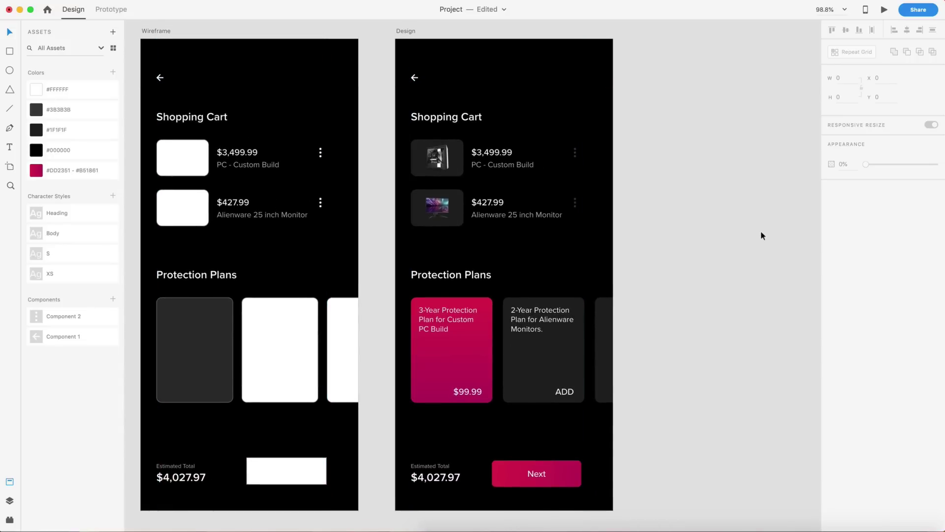
{"action": "scroll", "coordinate": [703, 214], "scroll_direction": "down", "scroll_amount": 3}
{"action": "scroll", "coordinate": [760, 186], "scroll_direction": "up", "scroll_amount": 2}
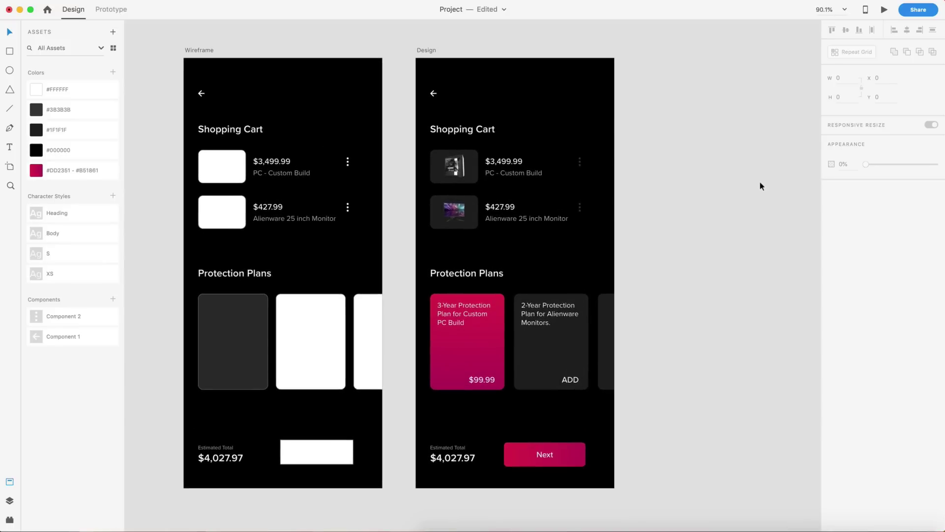
Launch Desktop Preview on the Design artboard and move the Preview window to the right
{"action": "left_click", "coordinate": [885, 10]}
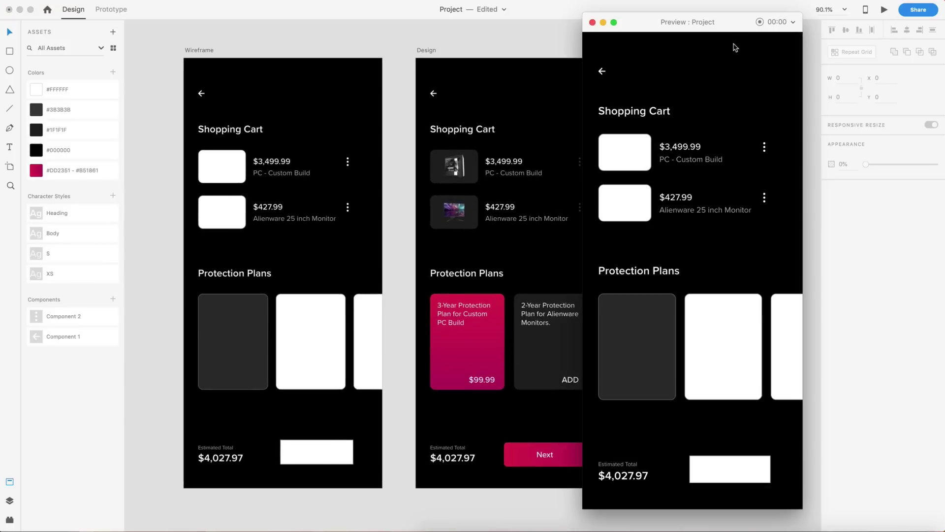
{"action": "left_click", "coordinate": [427, 49]}
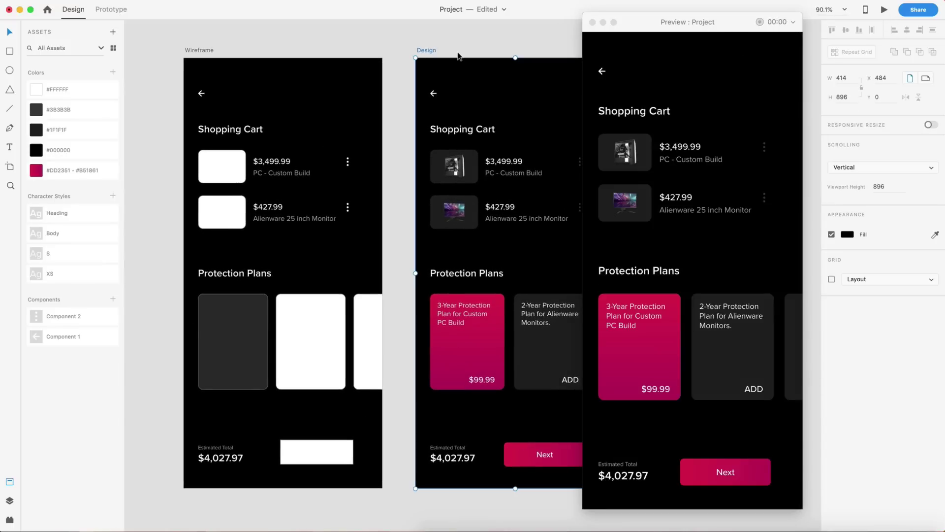
{"action": "left_click_drag", "start_coordinate": [635, 25], "coordinate": [704, 24]}
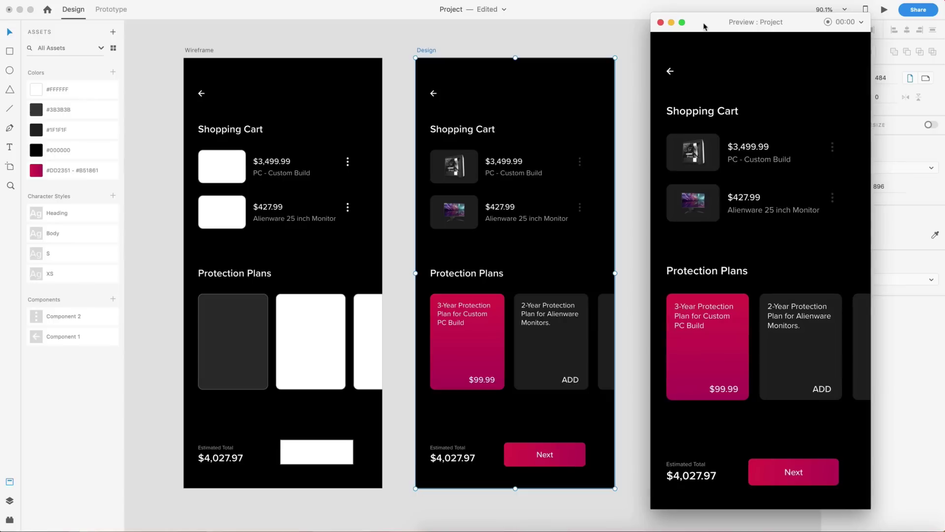